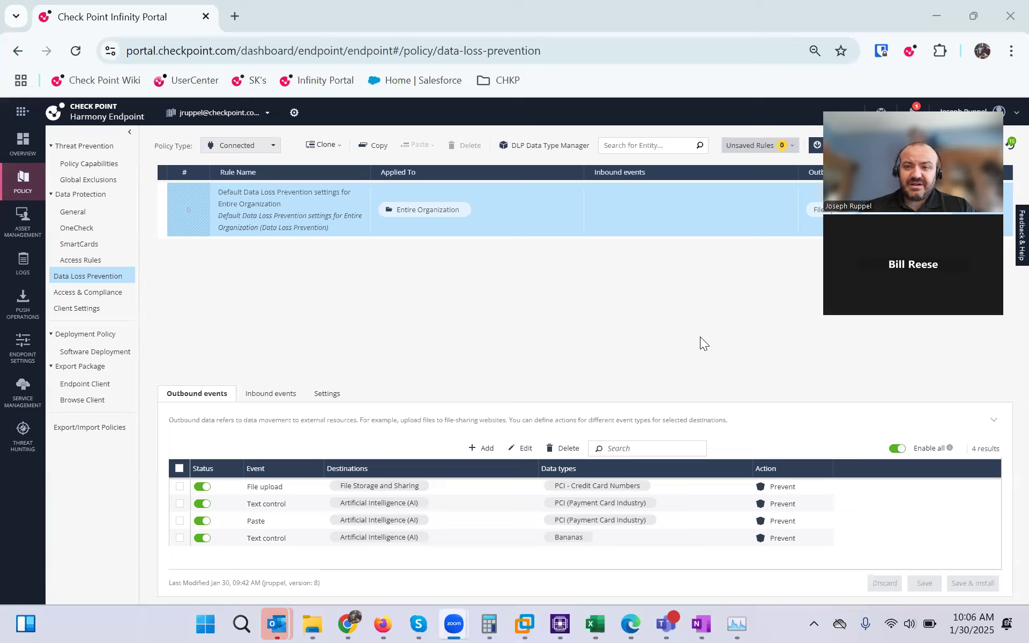
Go back from the overview dashboard to the Data Loss Prevention policy
click(23, 142)
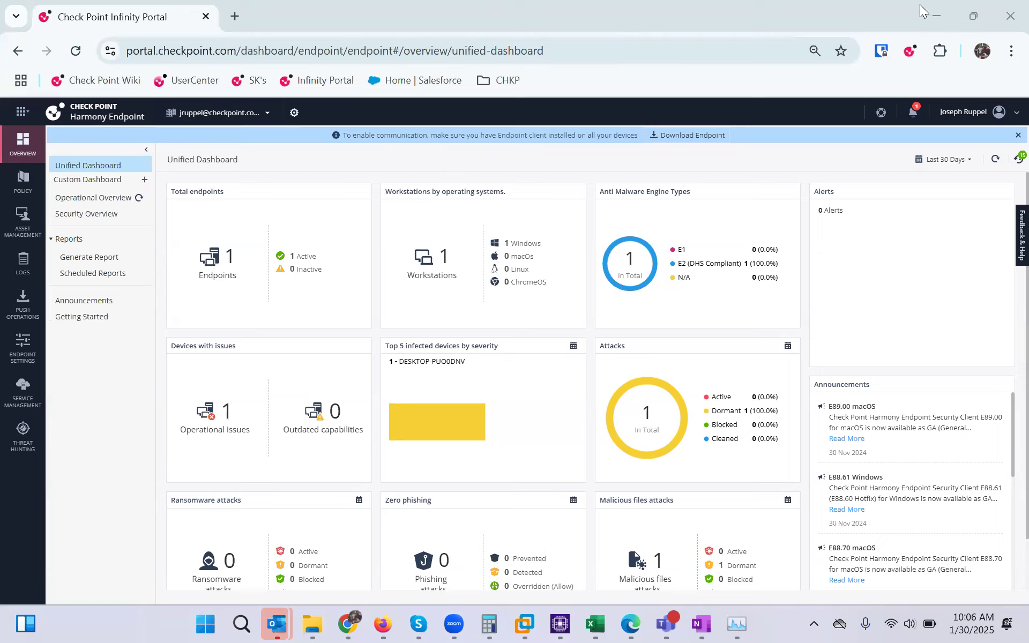
click(13, 188)
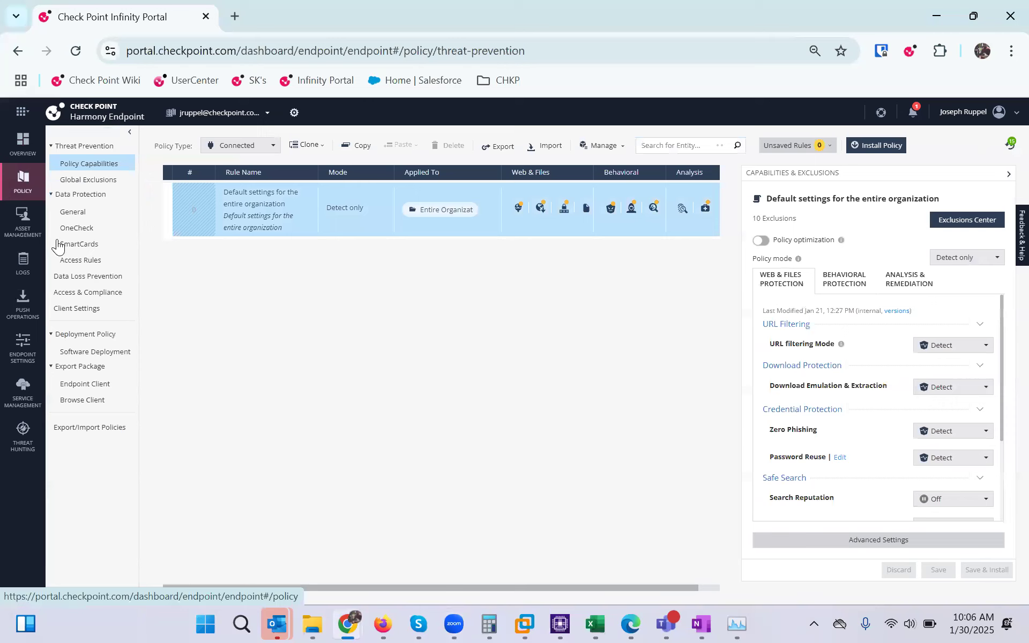
click(71, 279)
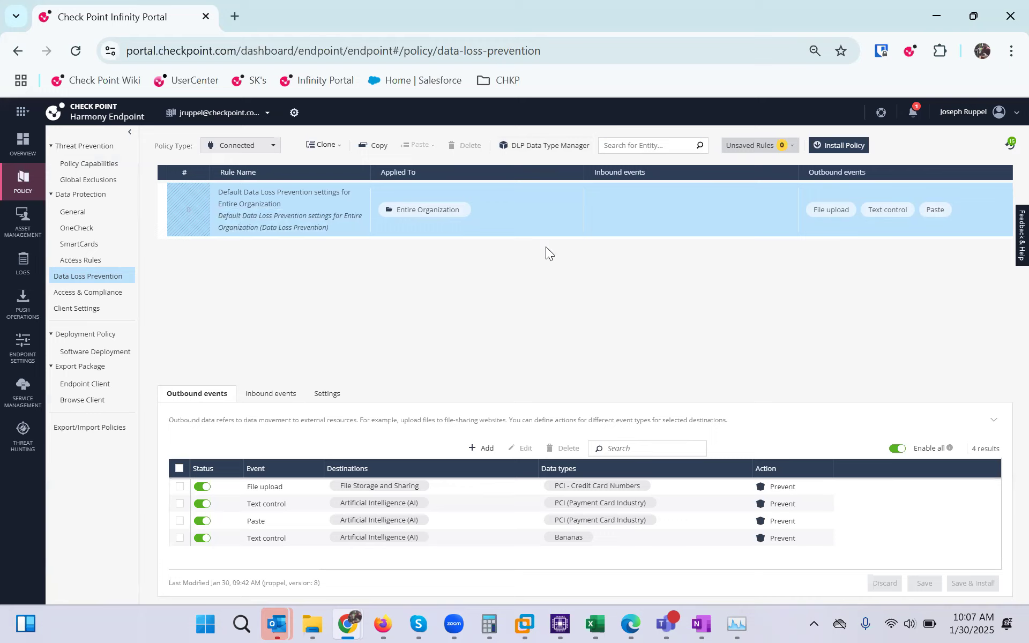
Open the DLP Data Type Manager, browse the predefined types and search for HIPAA
click(538, 147)
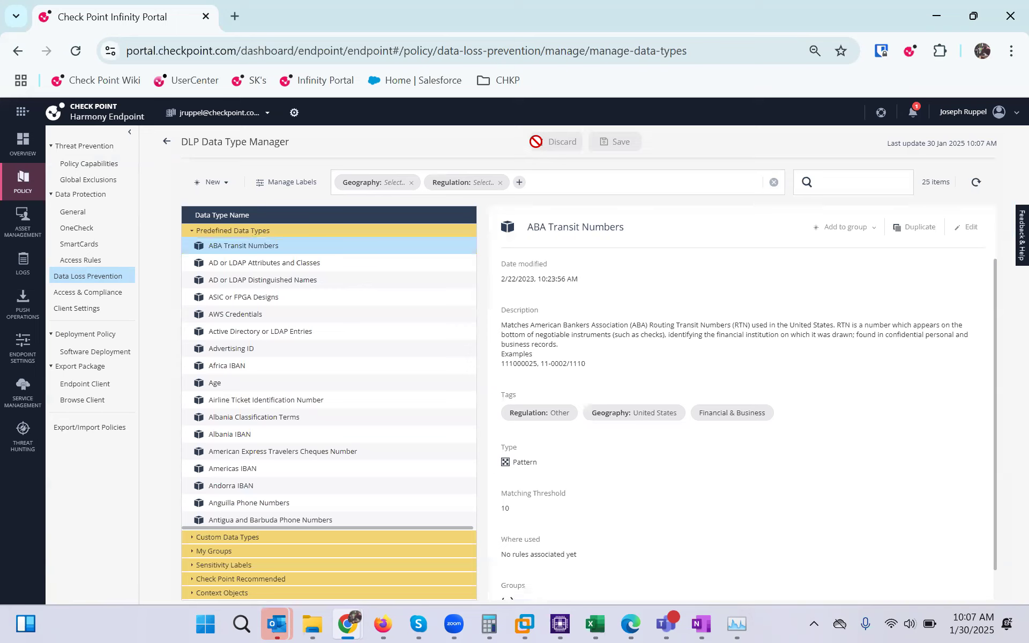
scroll(378, 346, down, 5)
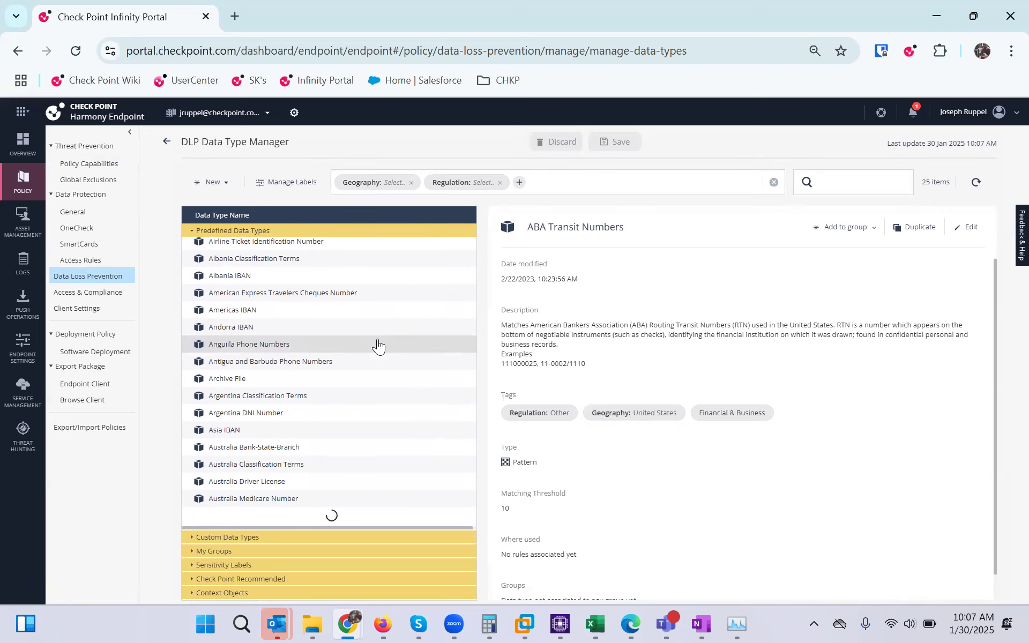
scroll(423, 310, down, 7)
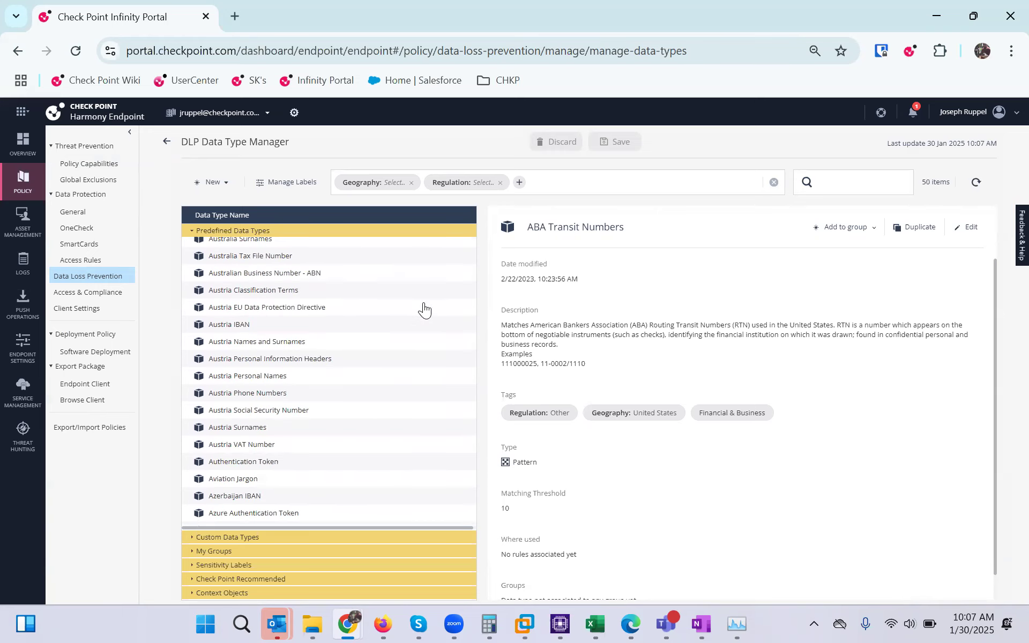
scroll(423, 309, down, 8)
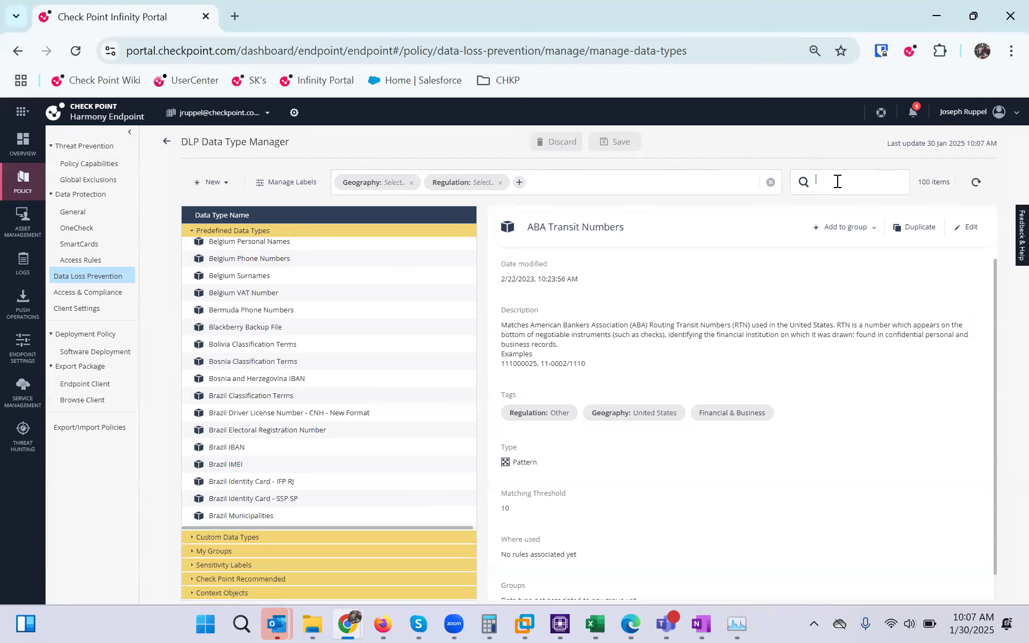
text(HIPAA)
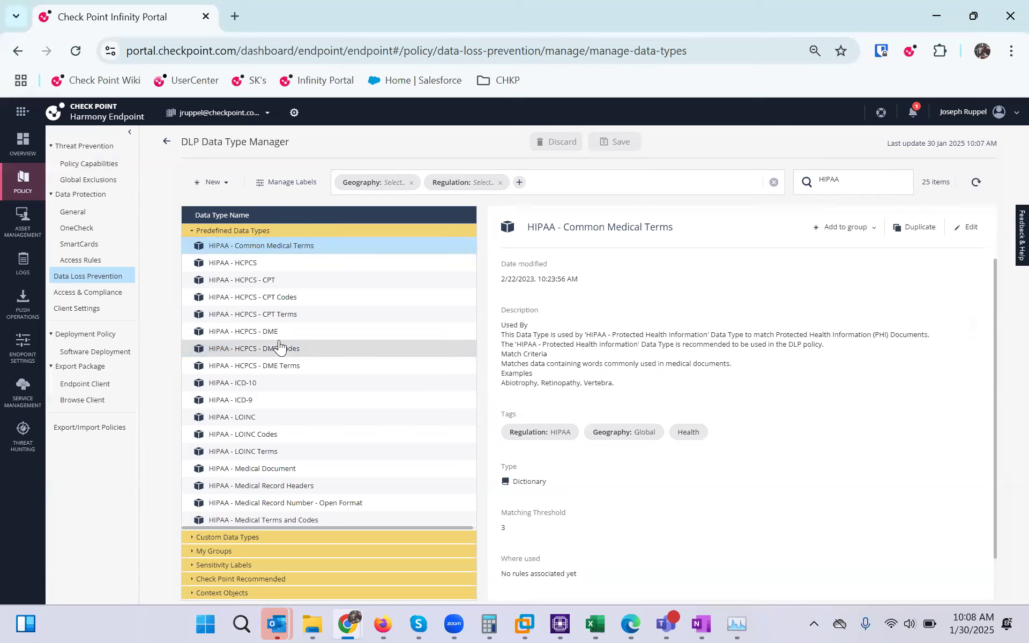
scroll(276, 346, down, 2)
scroll(300, 426, down, 3)
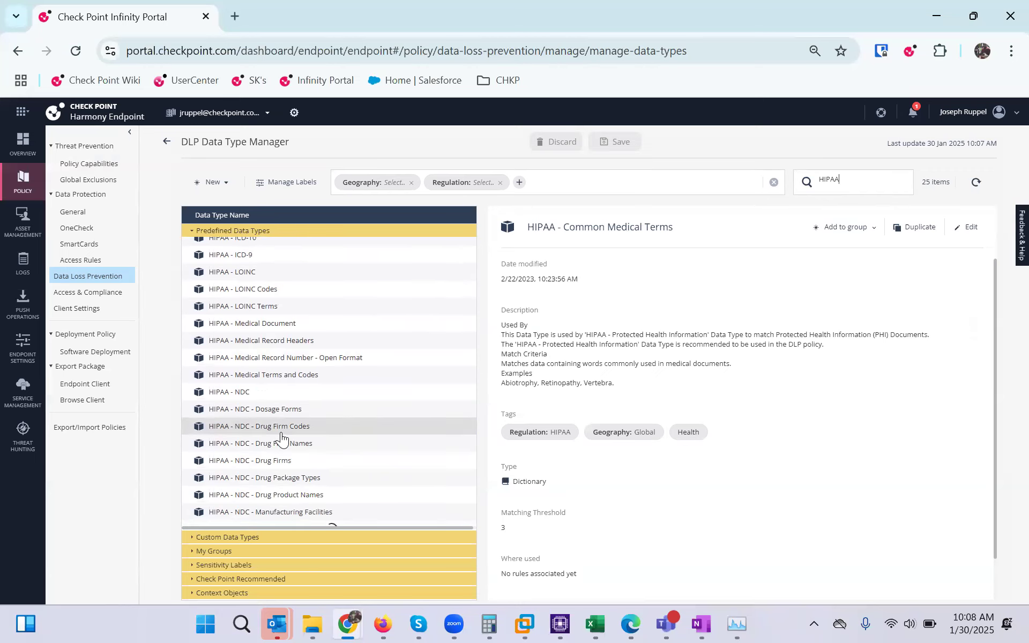
scroll(312, 414, down, 2)
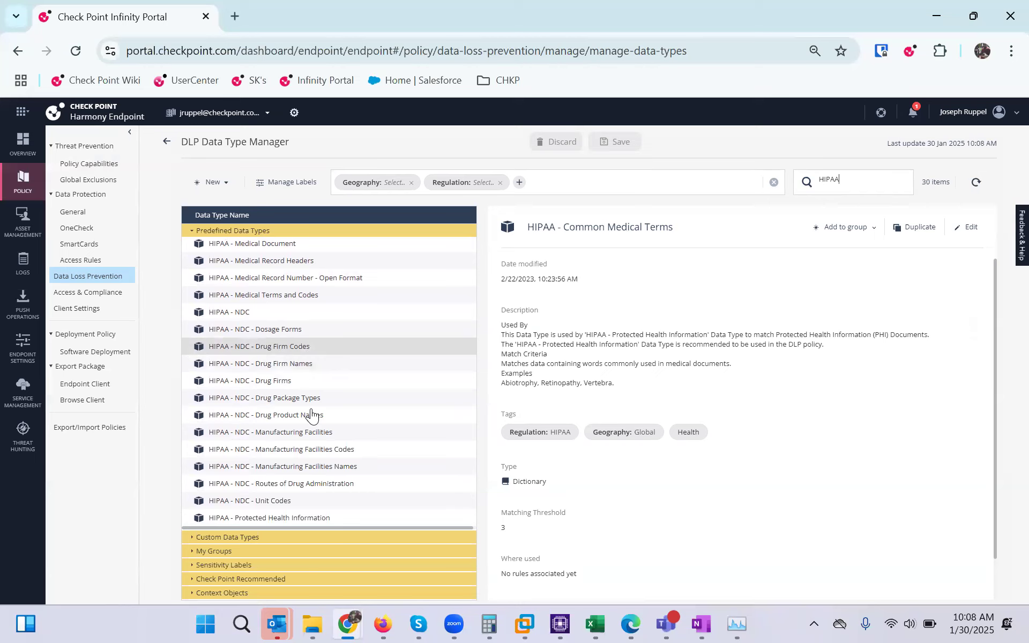
scroll(346, 378, up, 6)
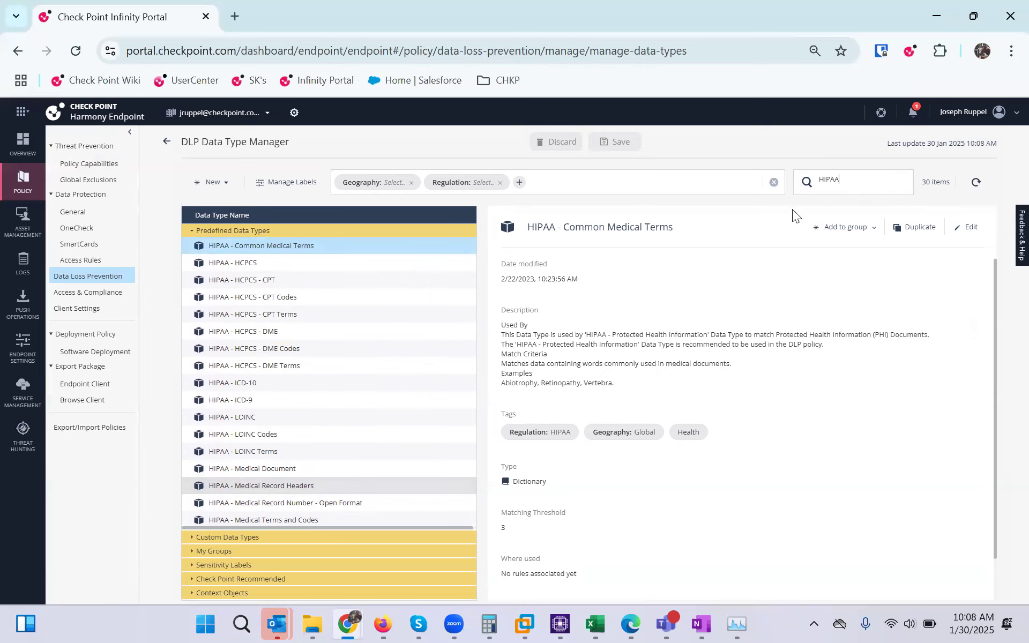
Replace the search with 'Social' to list the 17 Social entries
double_click(817, 180)
text(Social)
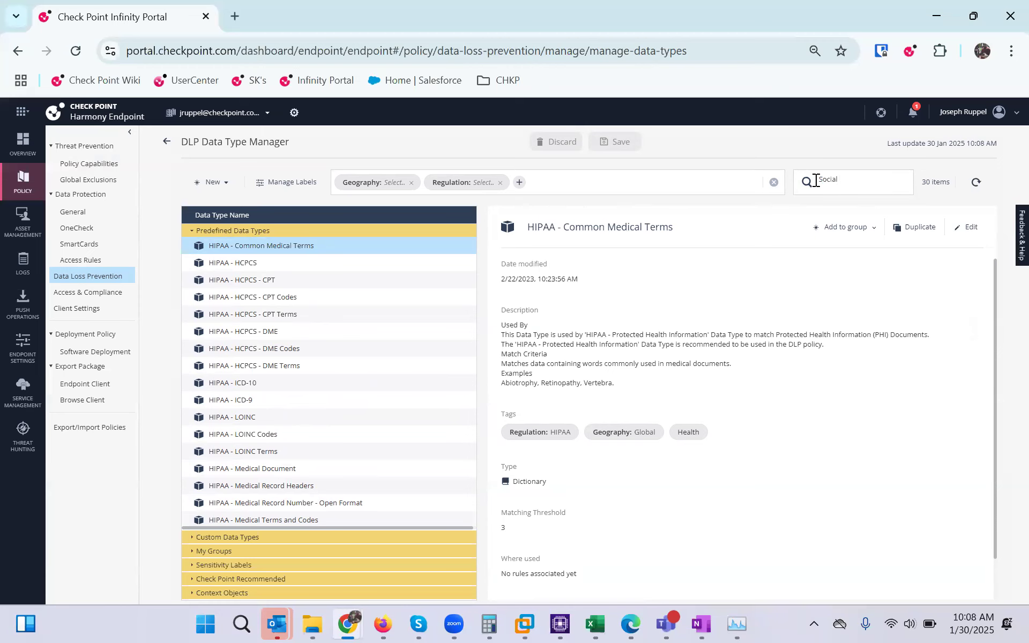
key(Return)
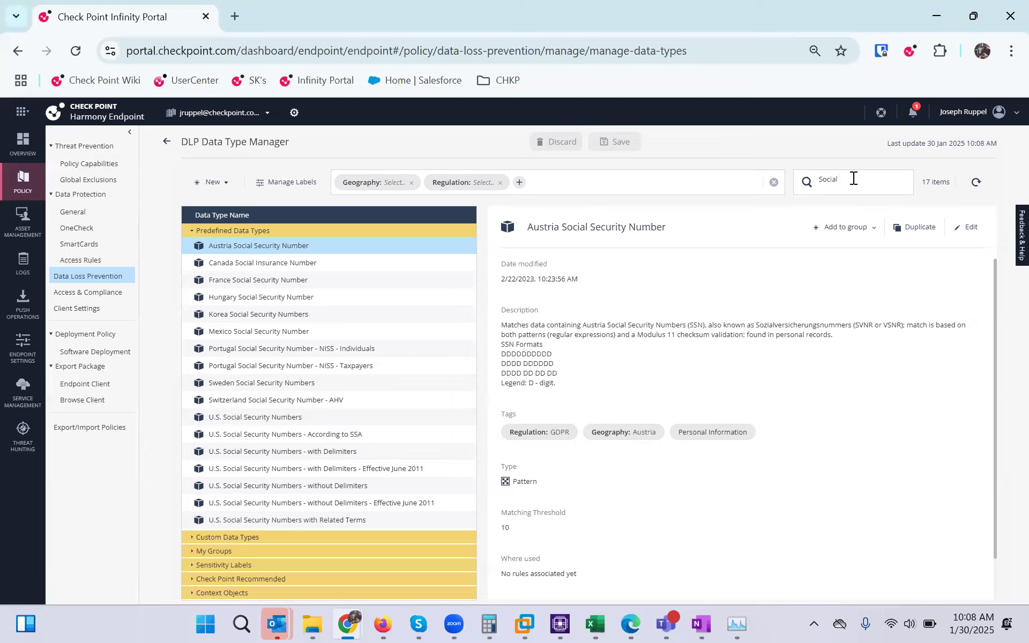
click(196, 230)
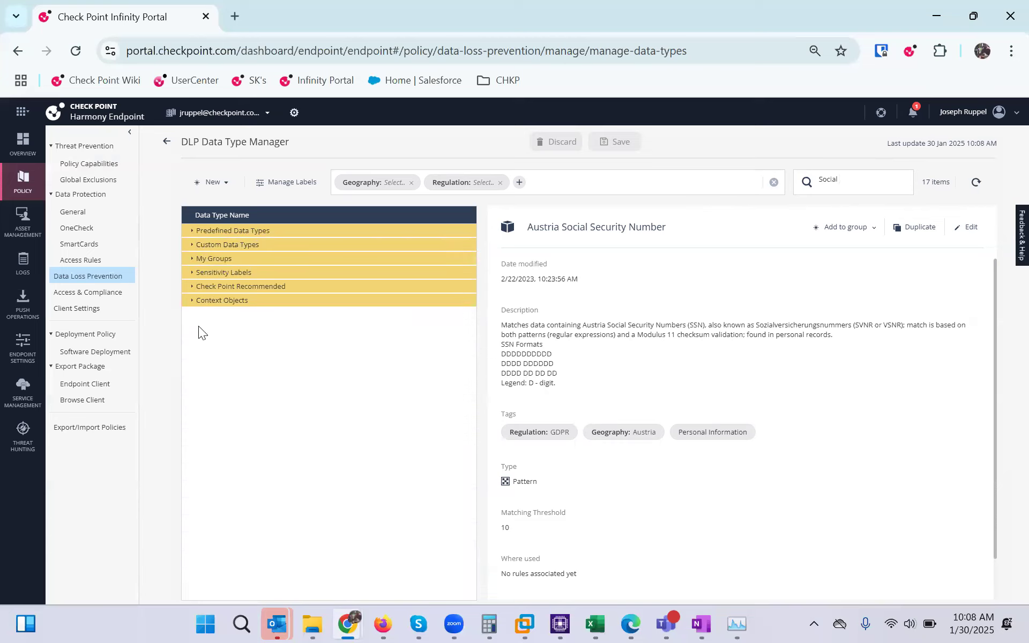
Expand Custom Data Types and choose New > Data type to open the Add data type wizard
click(196, 286)
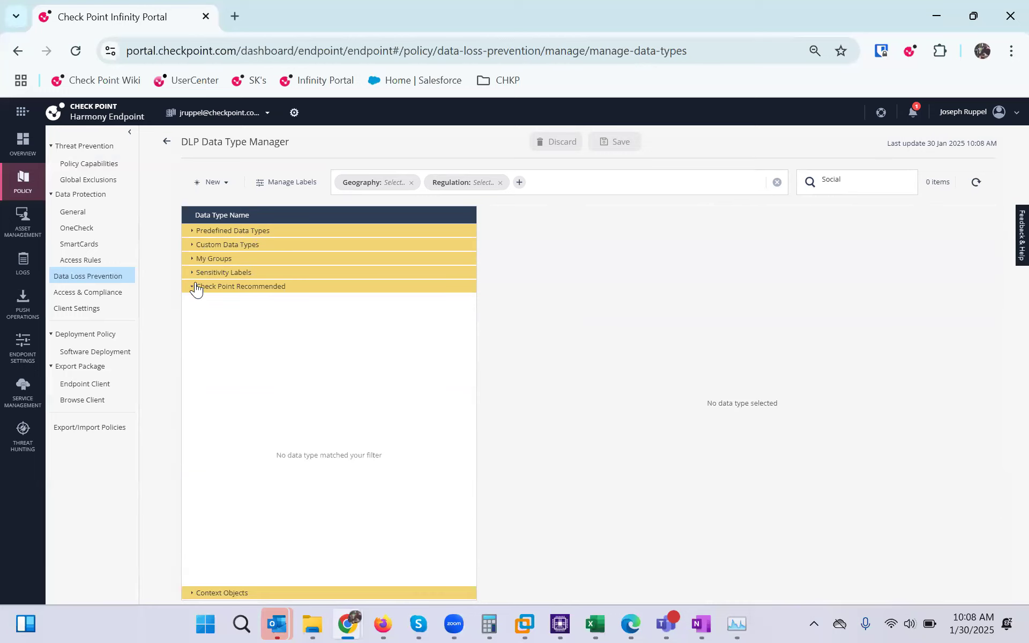
click(195, 287)
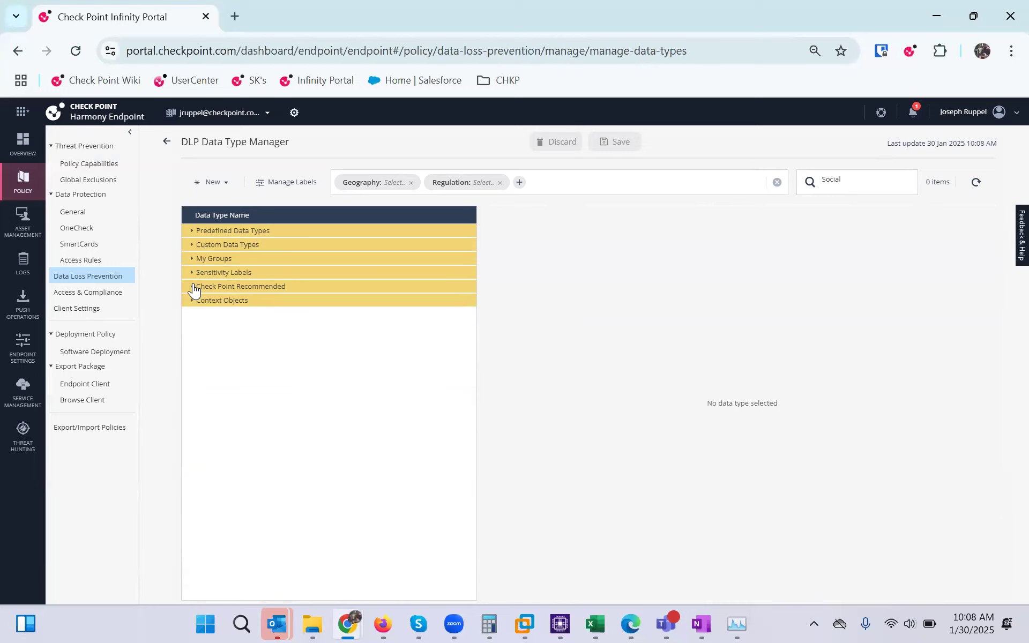
click(191, 245)
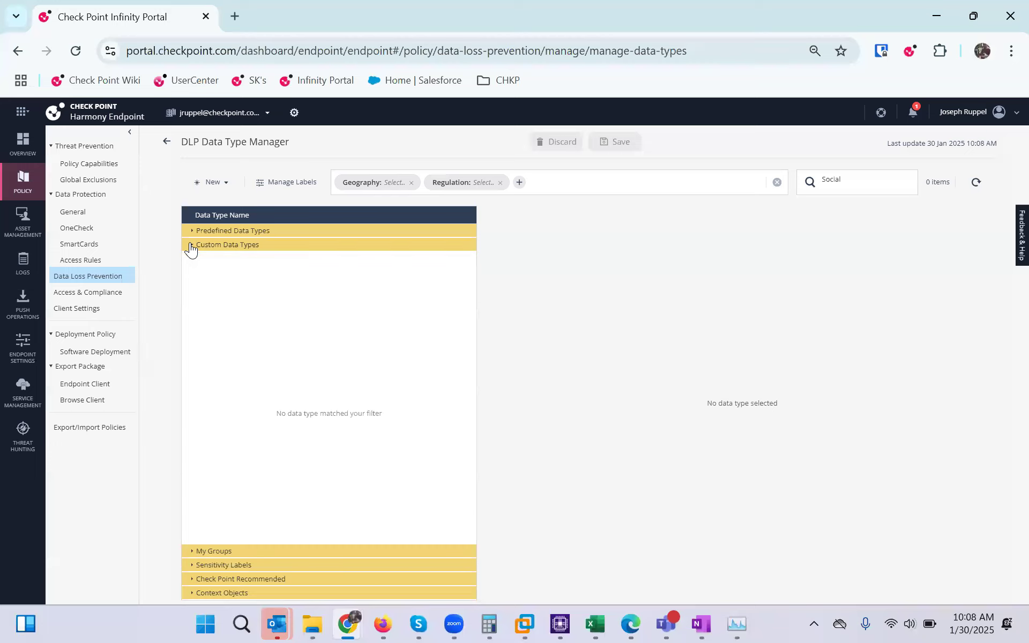
click(234, 184)
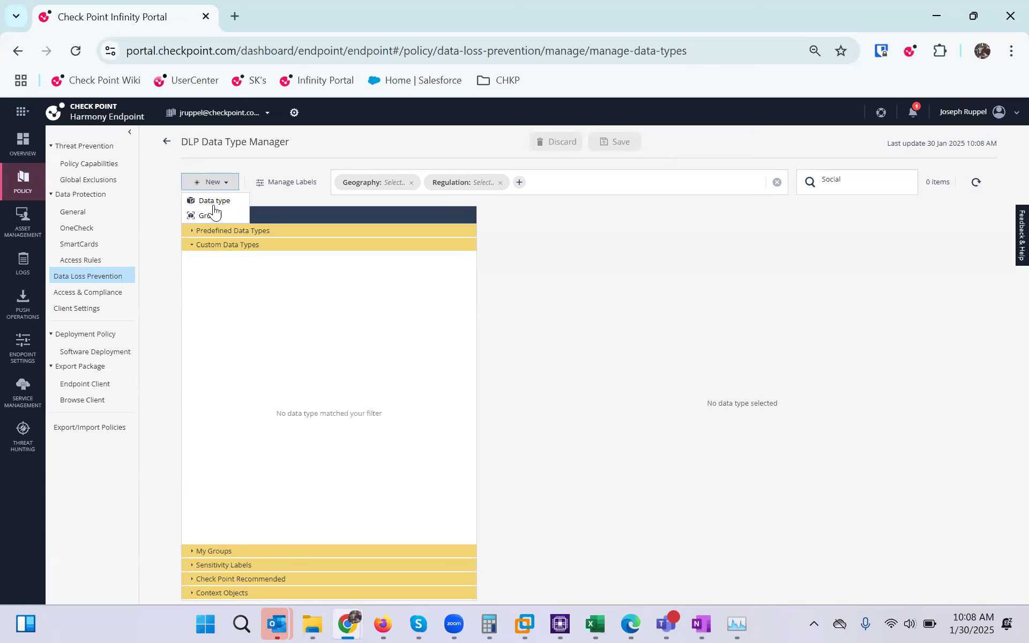
click(213, 205)
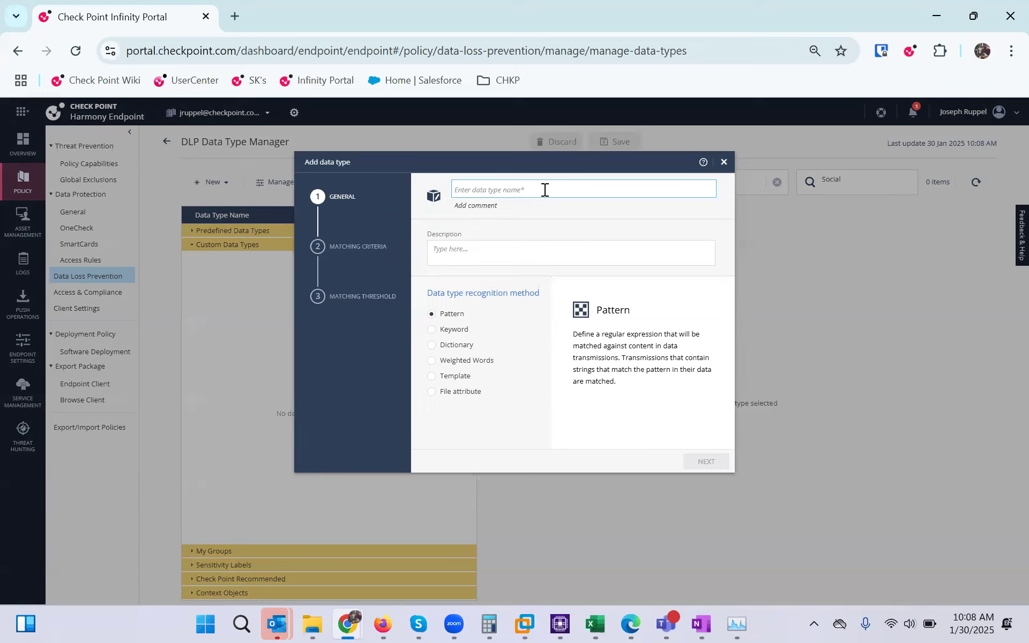
Name the data type 'Company Employee ID Numbers' with description 'This is our internal numbering system'
text(Company )
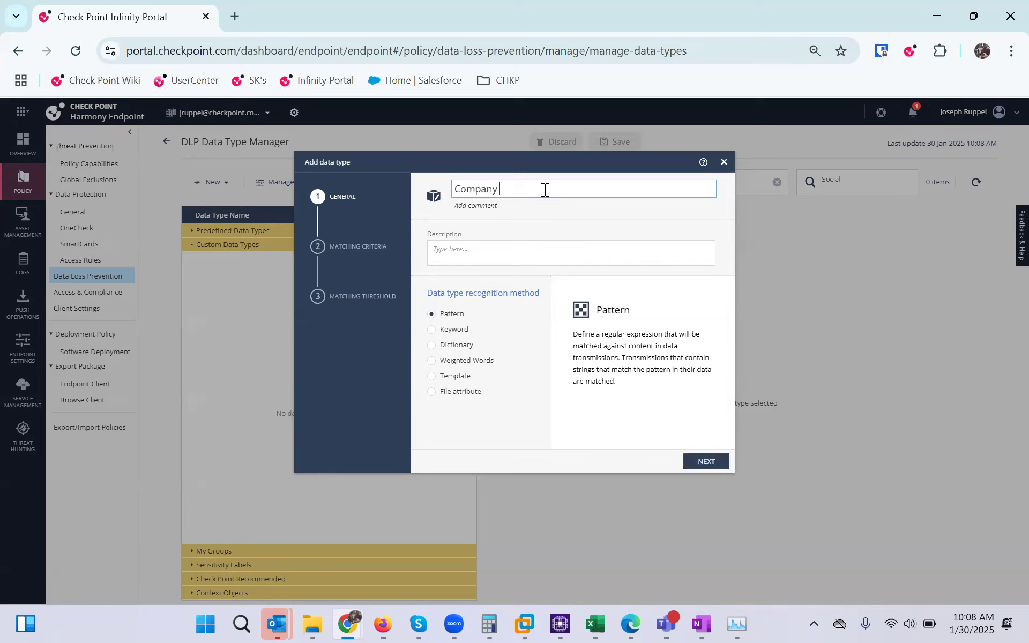
text(Employee ID Numbers)
click(502, 254)
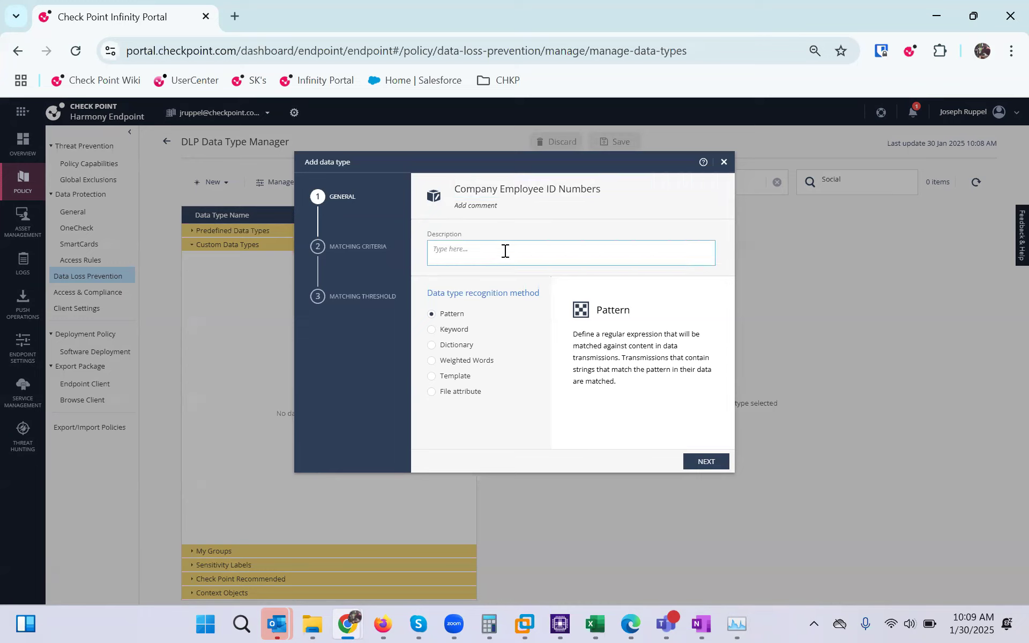
text(This is our internal numbering system)
drag(489, 359, 475, 284)
click(513, 322)
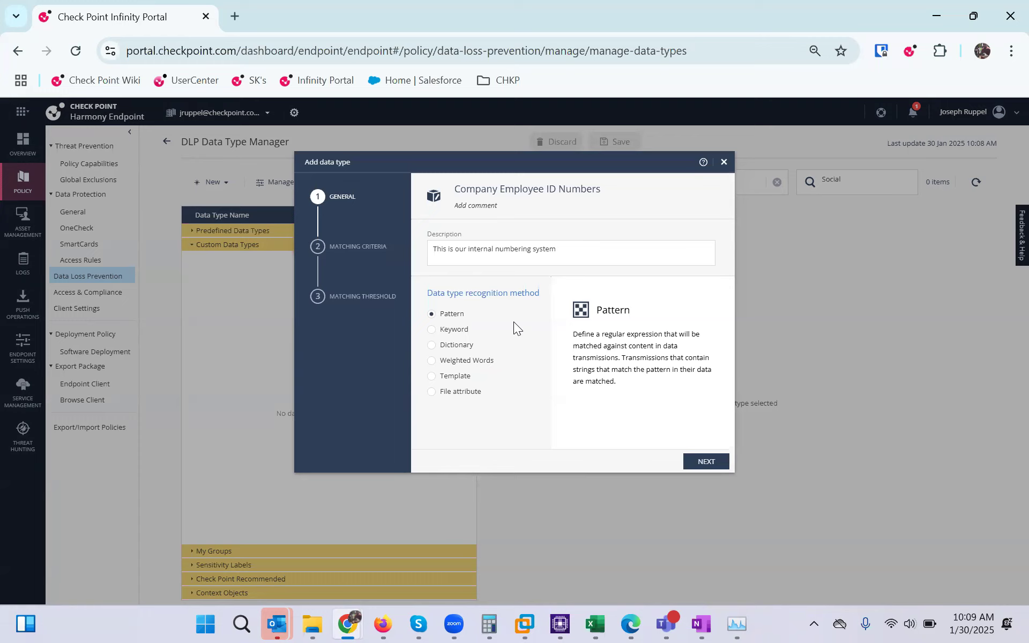
Compare the Keyword, Dictionary, Weighted Words, Template and File attribute recognition methods
click(454, 333)
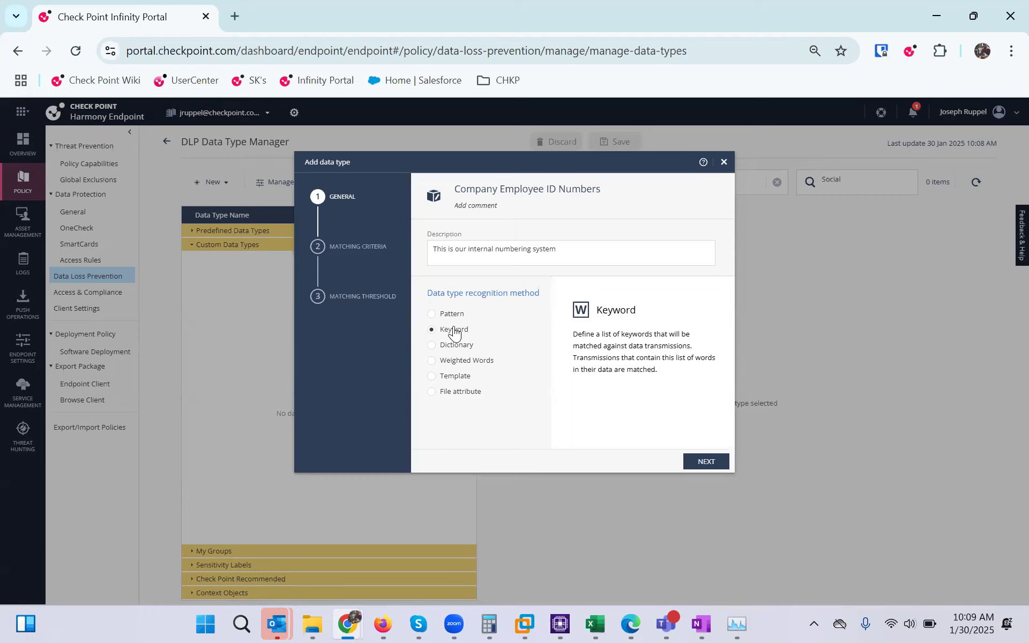
click(457, 346)
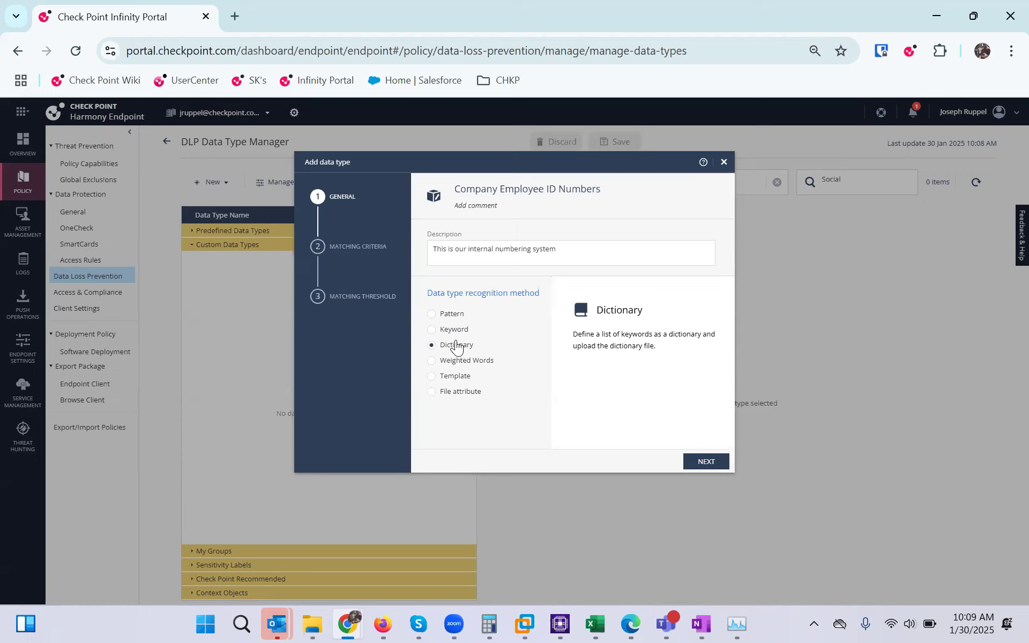
click(455, 362)
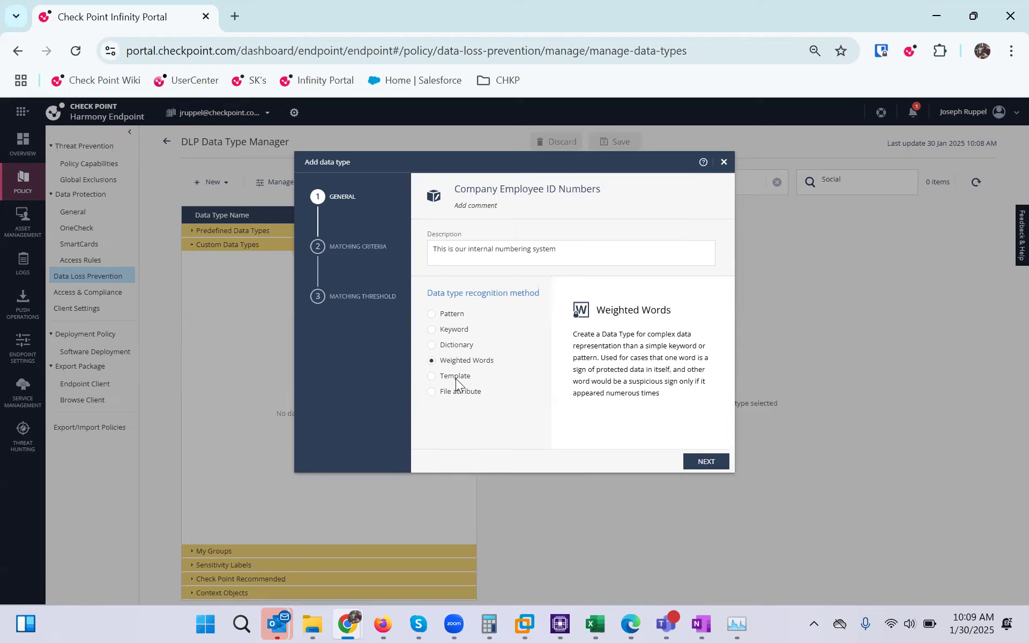
click(456, 379)
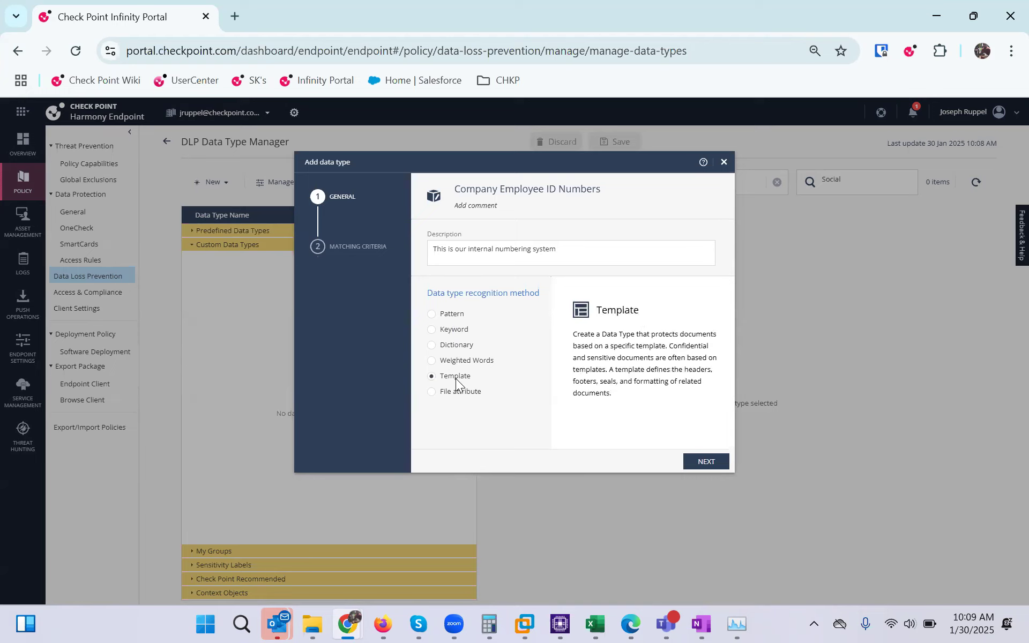
click(456, 398)
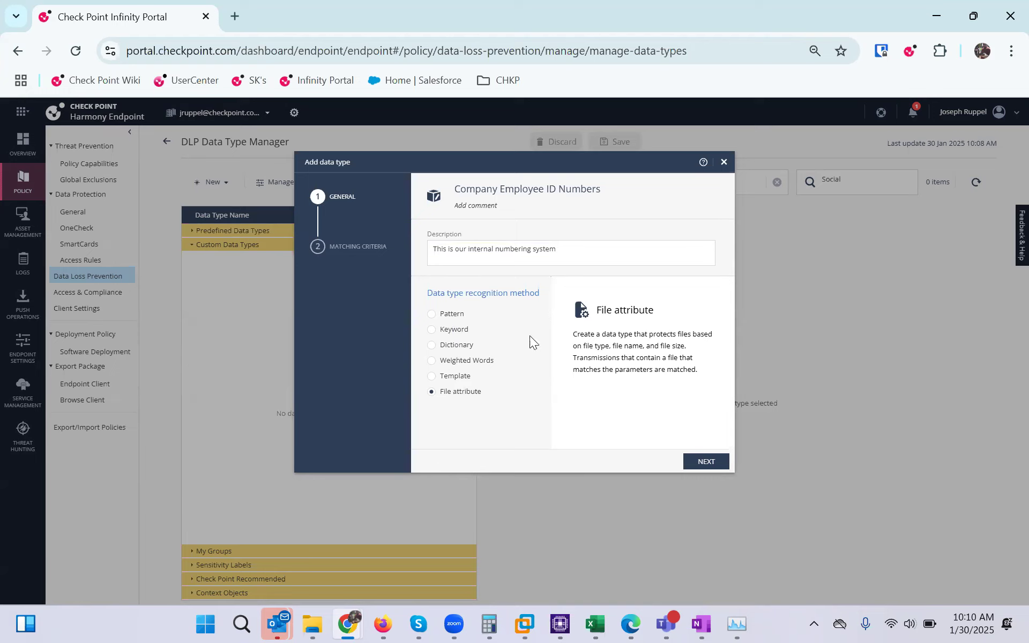
key(Down)
Add the pattern 12-34-56, set the matching threshold to 2, and finish the data type
click(706, 460)
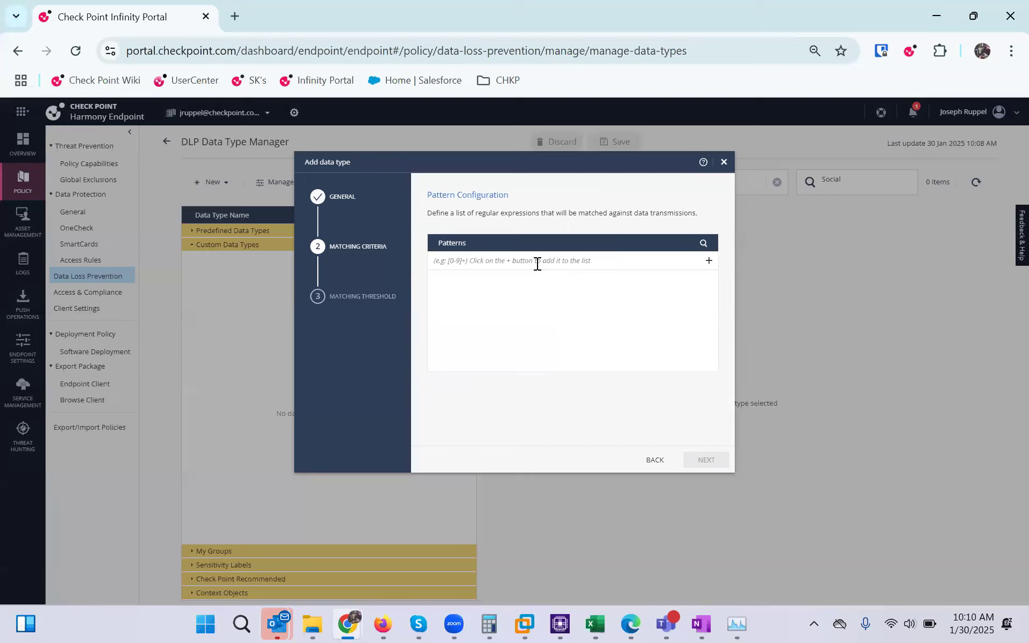
text(12-34-56)
click(708, 260)
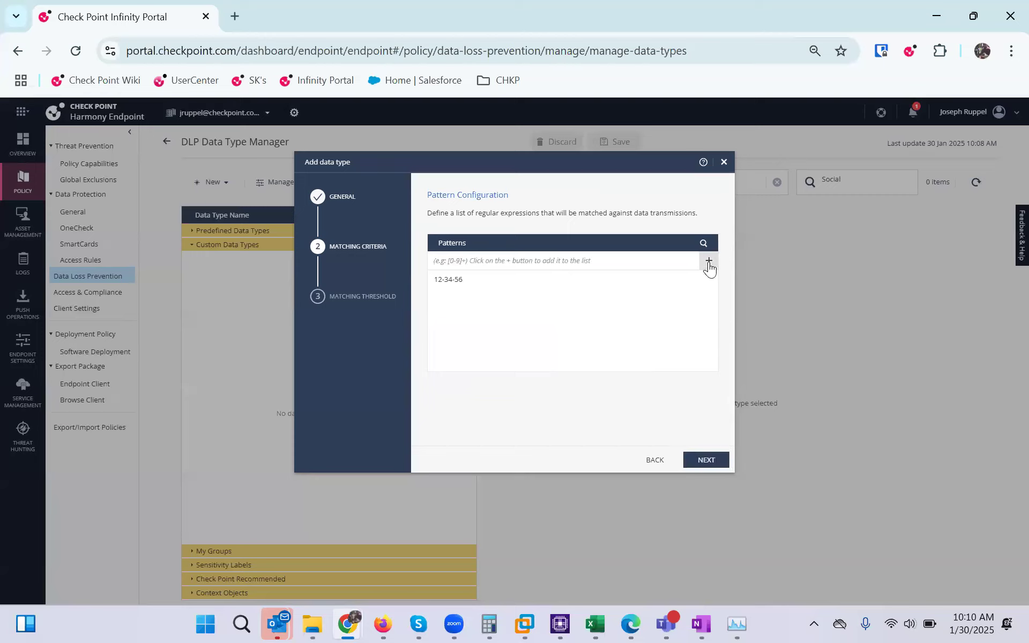
click(720, 464)
click(458, 252)
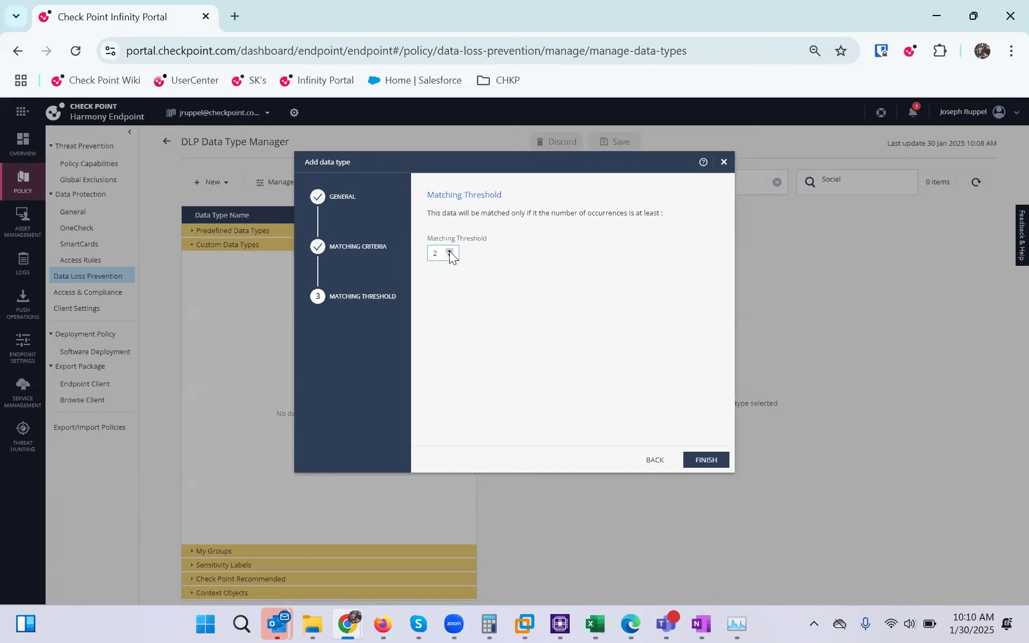
click(710, 461)
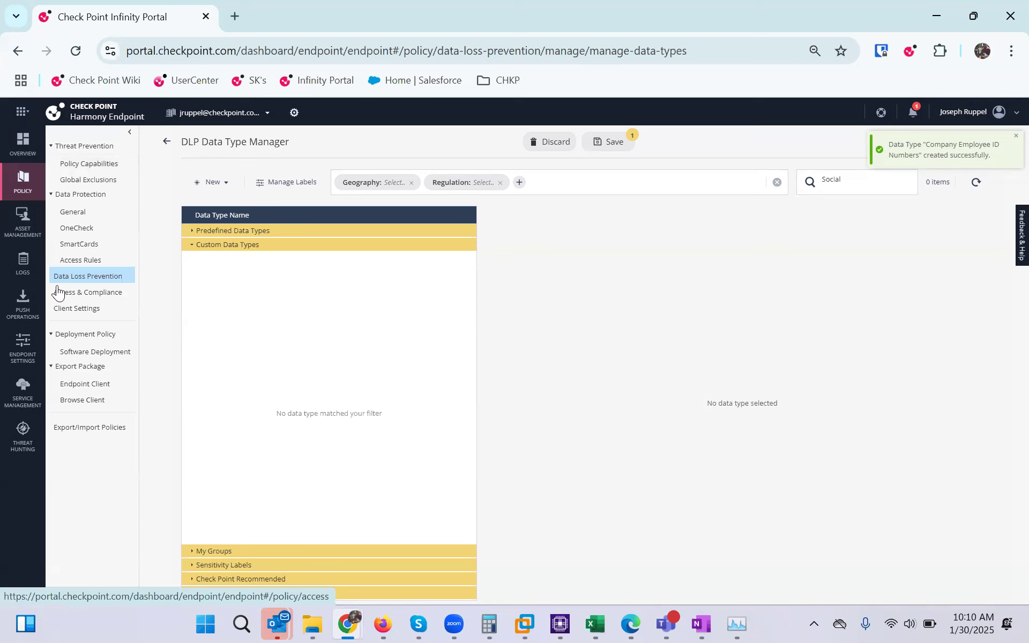
Leave the Data Type Manager, discarding unsaved changes, and view the rule's Inbound events and GenAI Protect settings
click(167, 142)
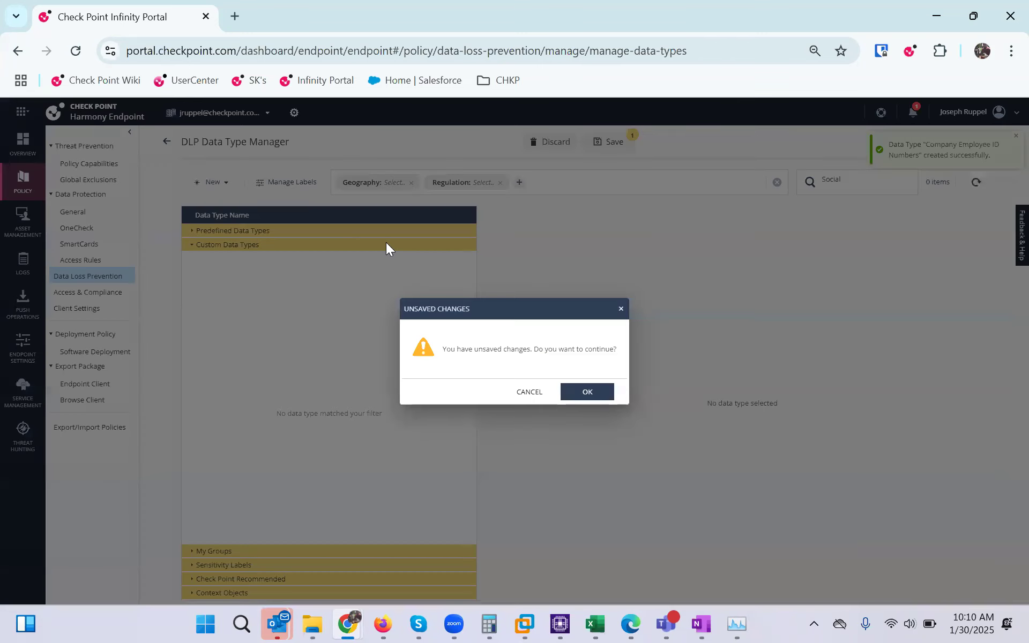
click(588, 391)
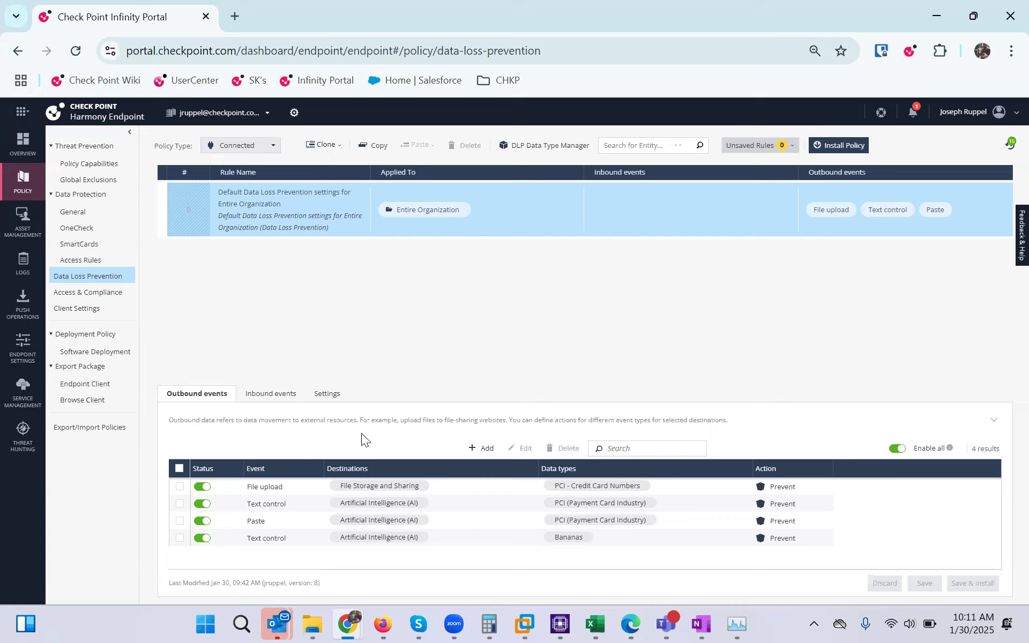
click(281, 395)
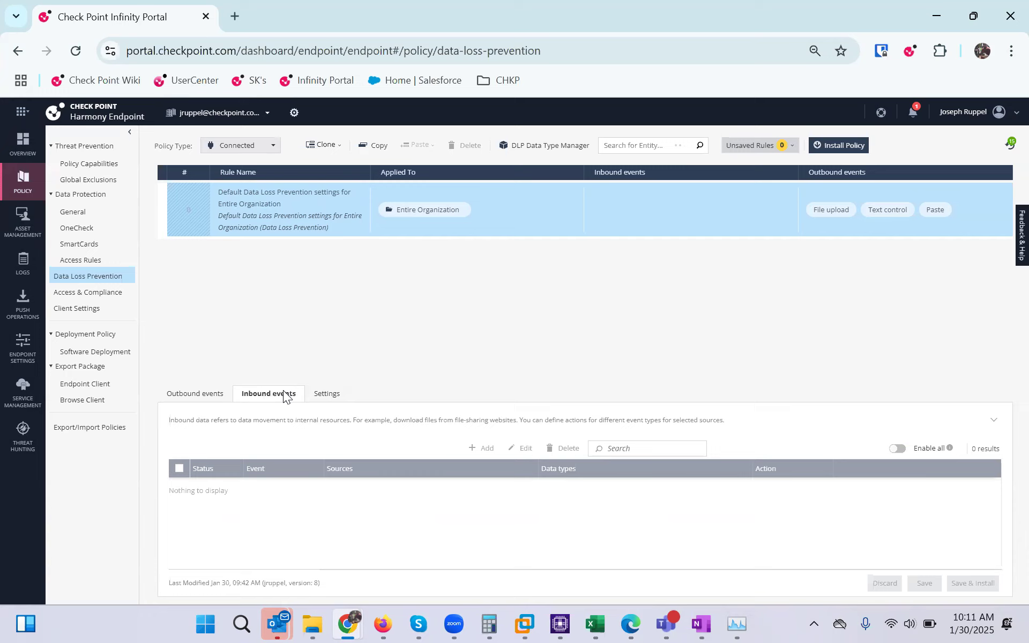
click(325, 397)
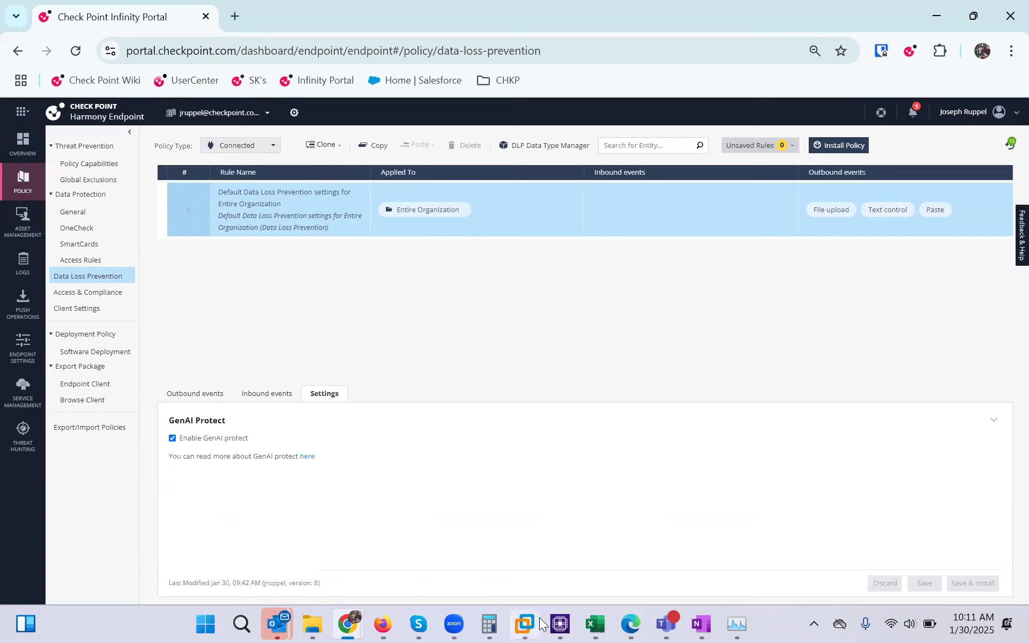
click(516, 619)
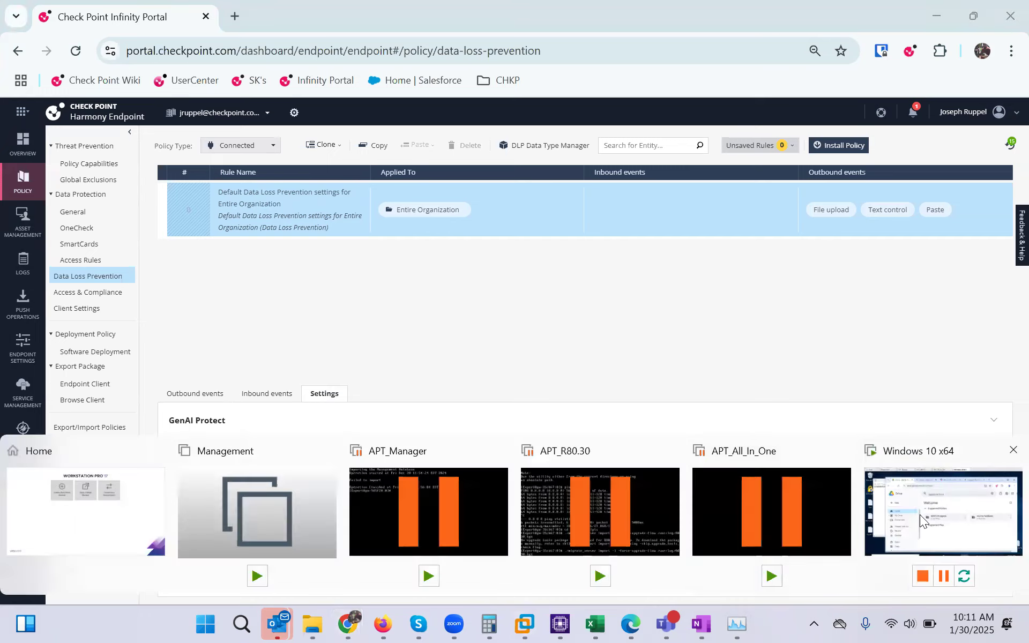
click(920, 514)
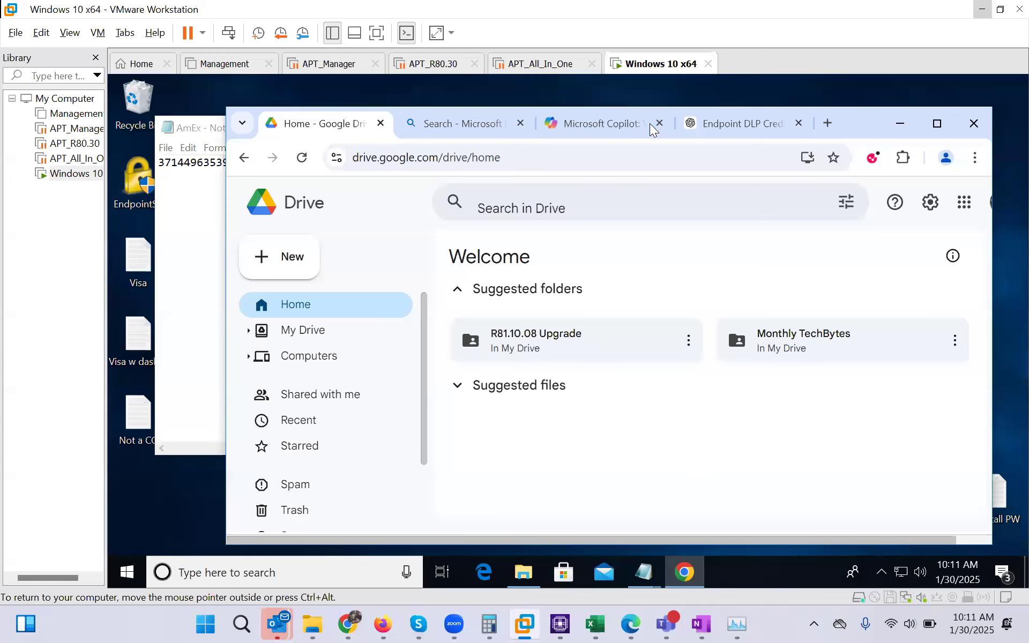
key(alt+Tab)
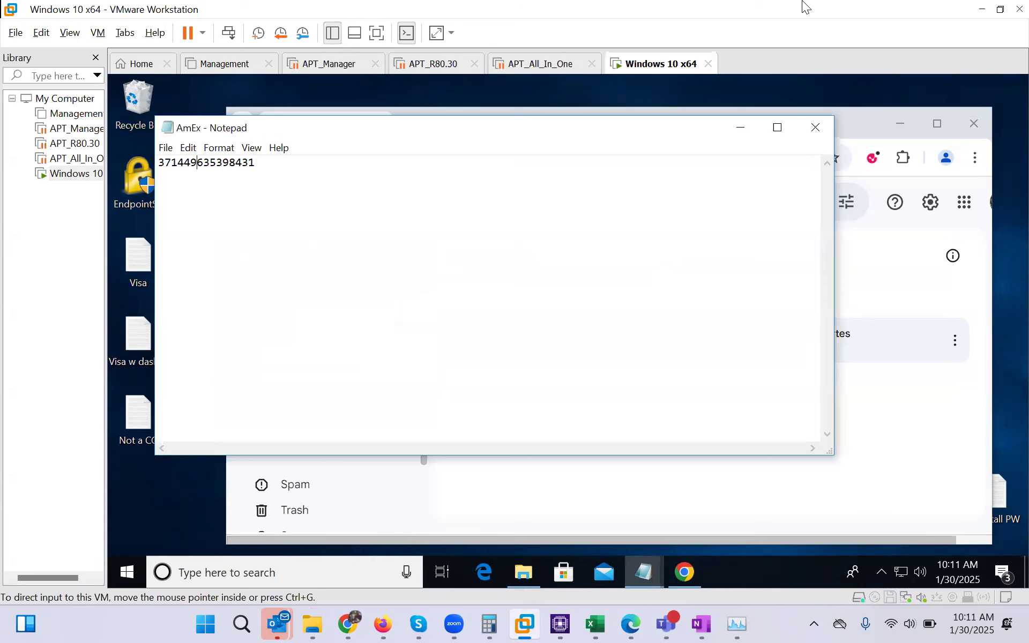
key(alt+Tab)
key(alt+Tab)
key(alt+shift+Tab)
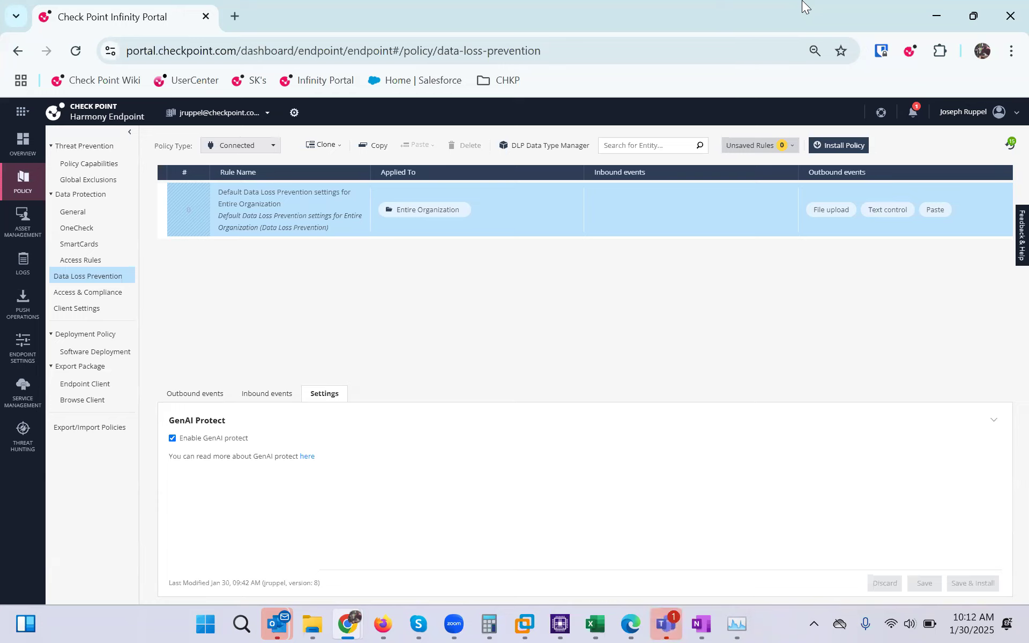
Show the default rule's Outbound events tab with its four Prevent events
click(194, 395)
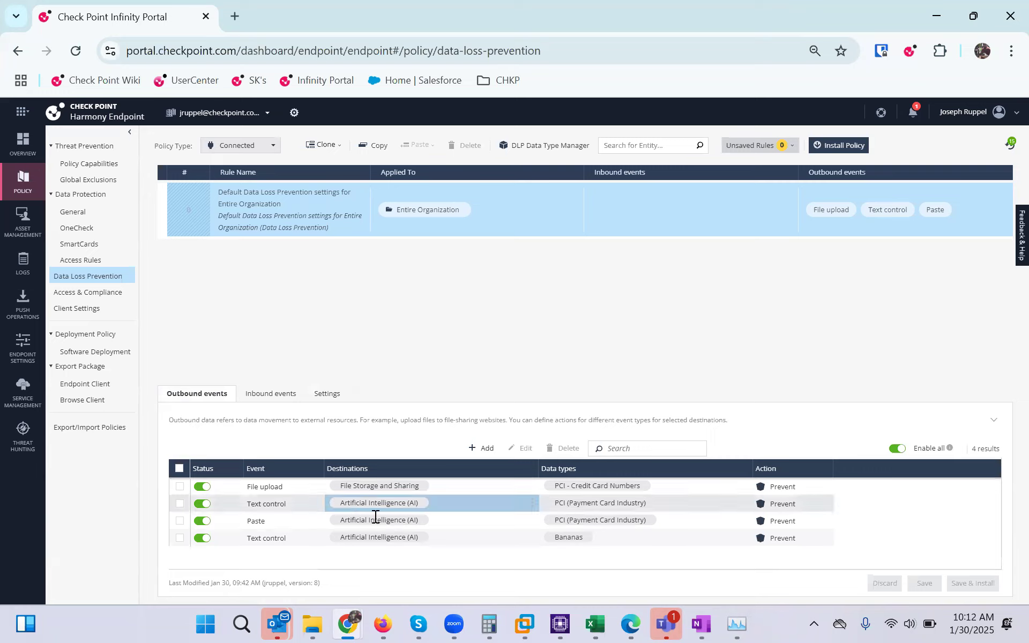
Add an outbound event that prevents Paste into the Artificial Intelligence (AI) category
click(481, 449)
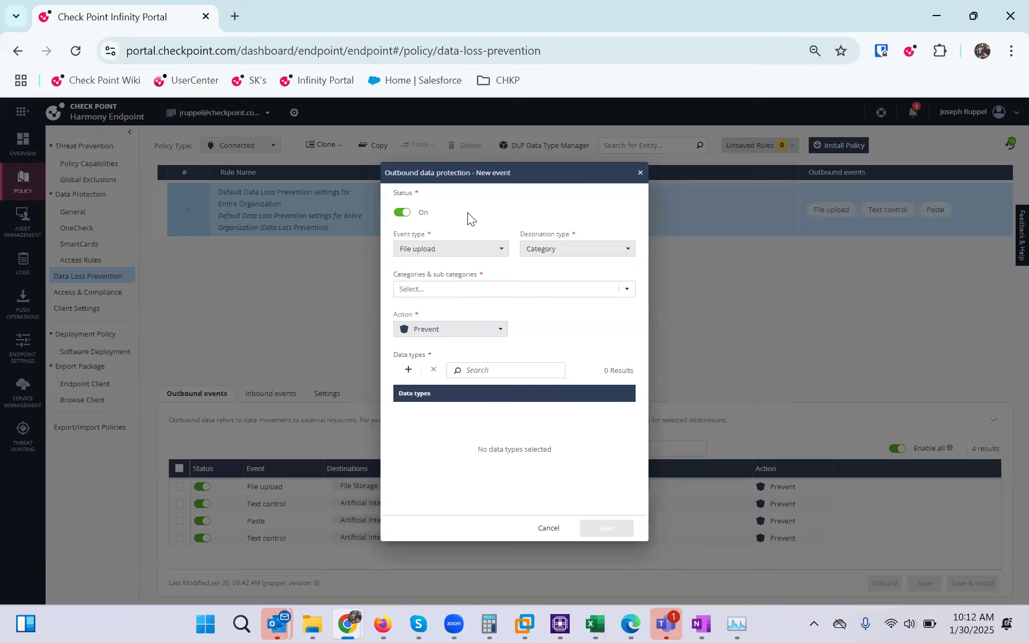
click(500, 255)
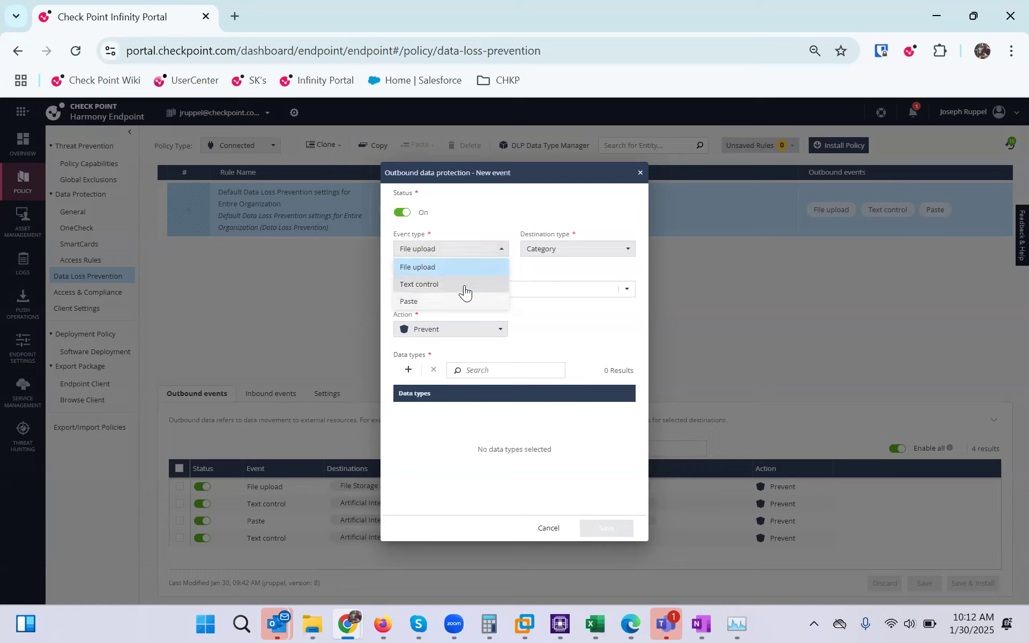
click(414, 303)
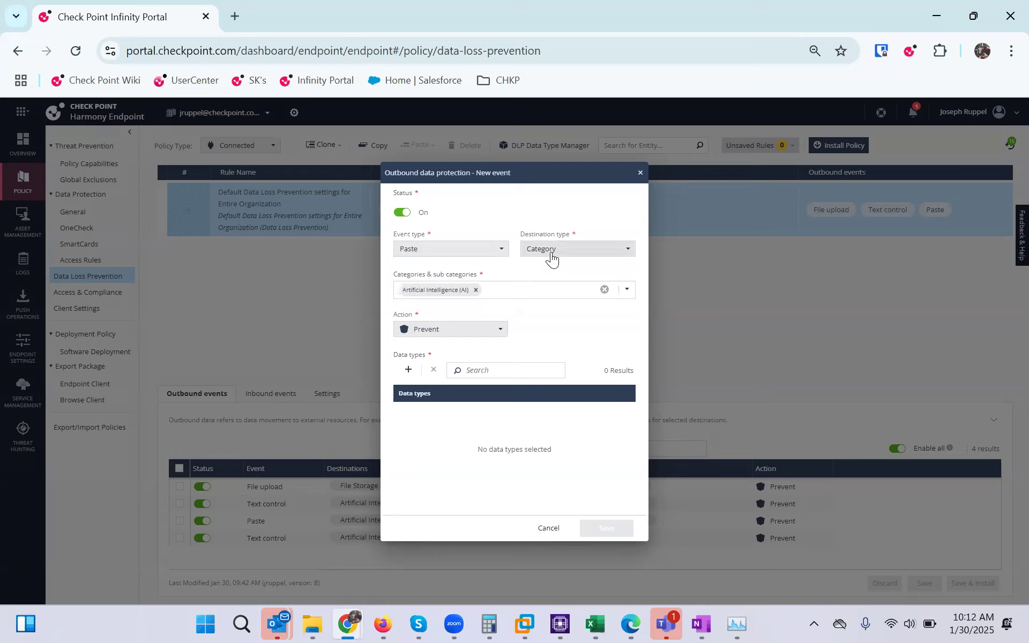
click(552, 255)
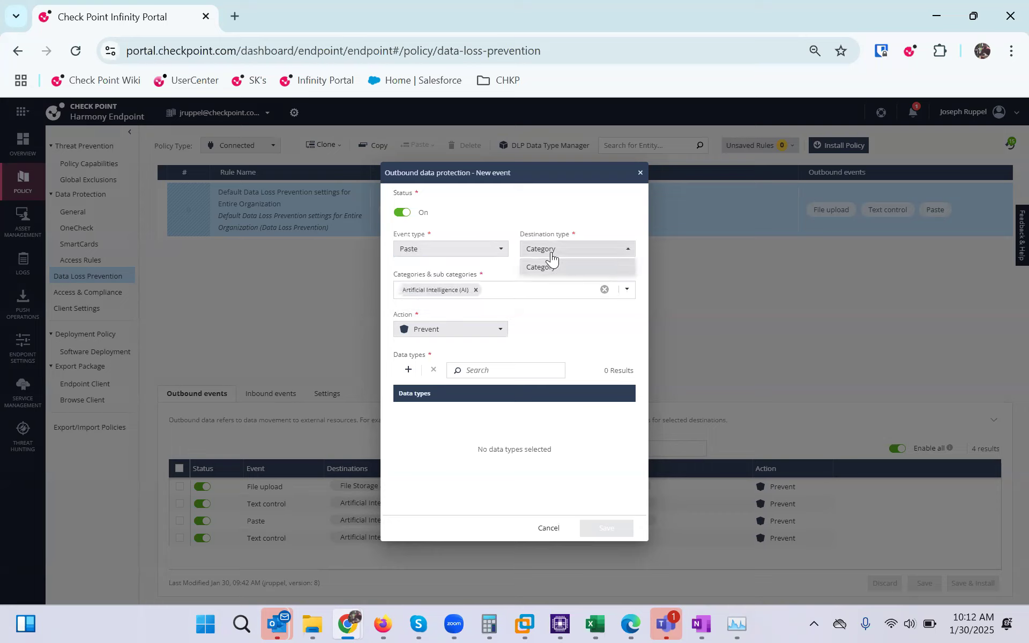
click(502, 290)
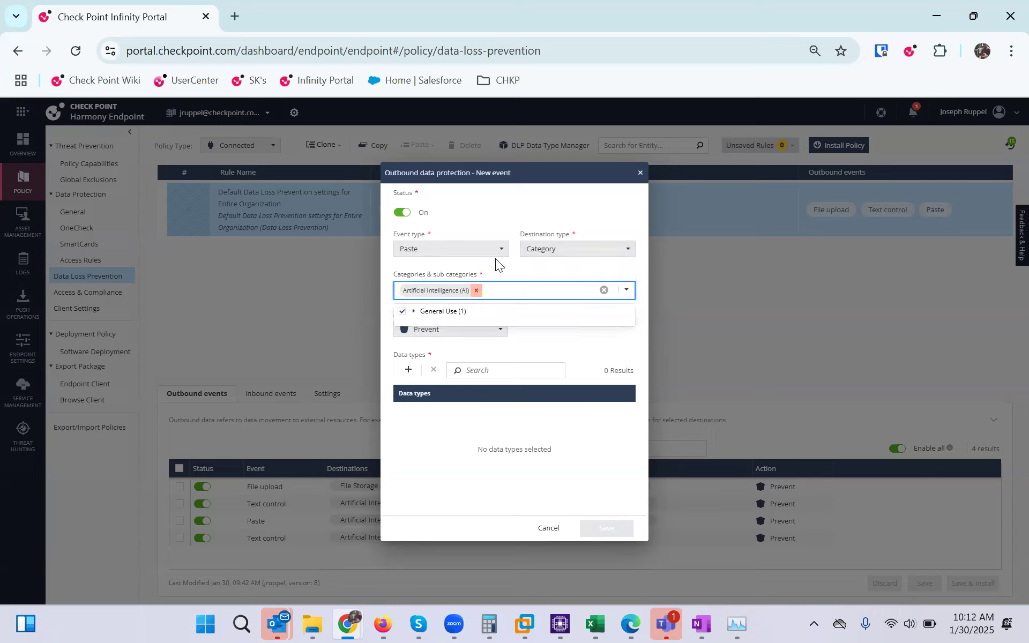
click(533, 342)
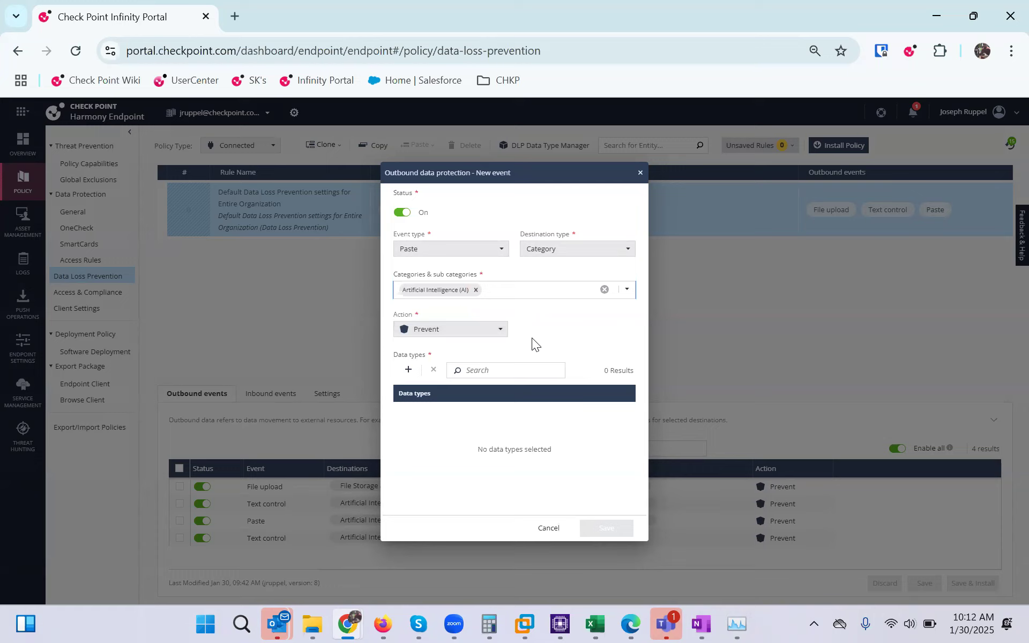
click(501, 335)
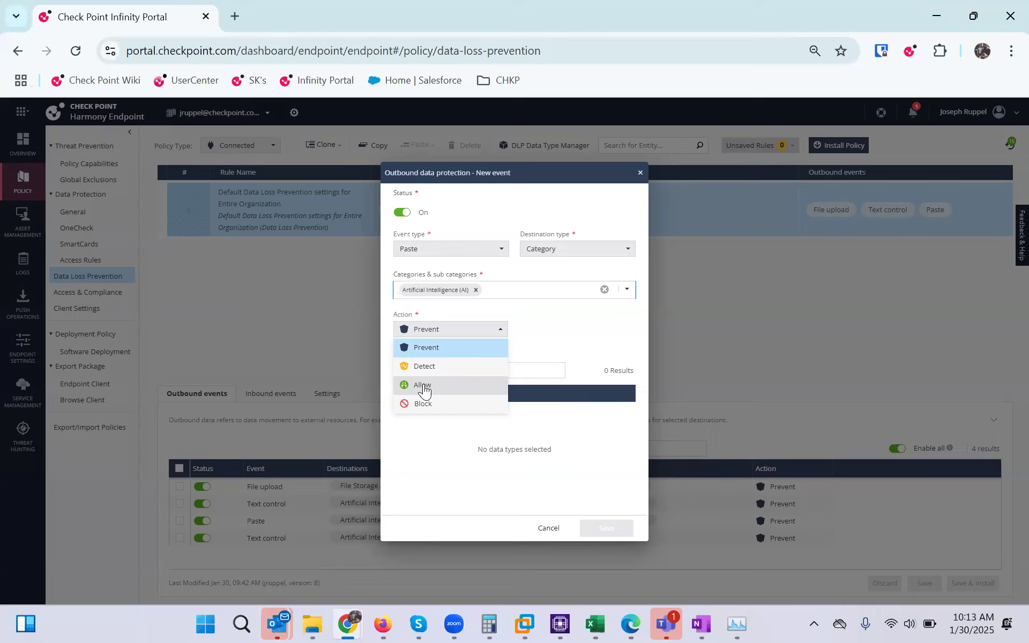
click(417, 473)
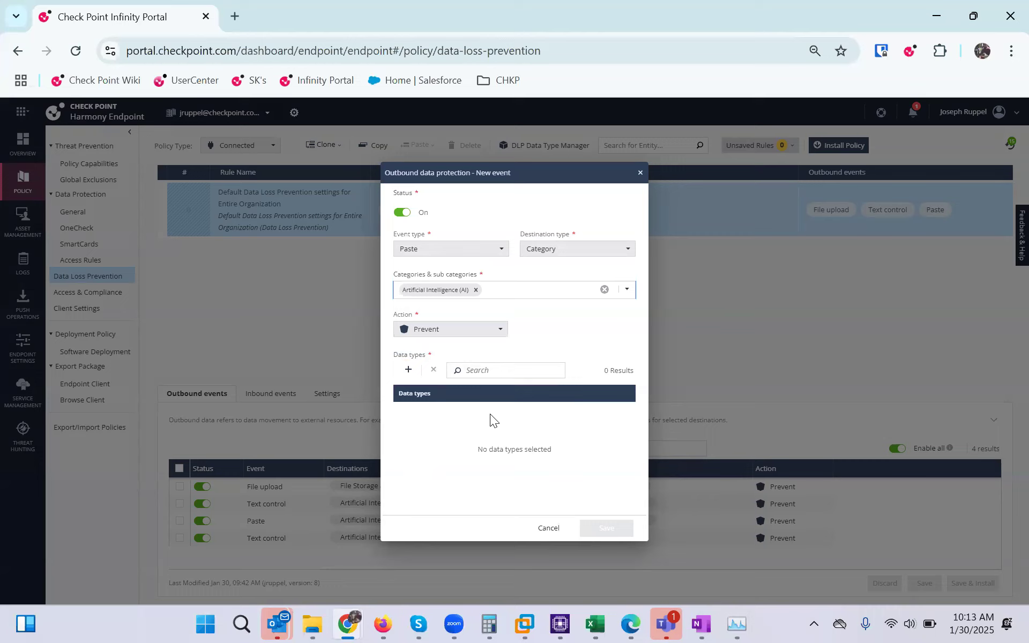
Search the event's data types for HIPAA and tick HIPAA - Common Medical Terms
click(408, 370)
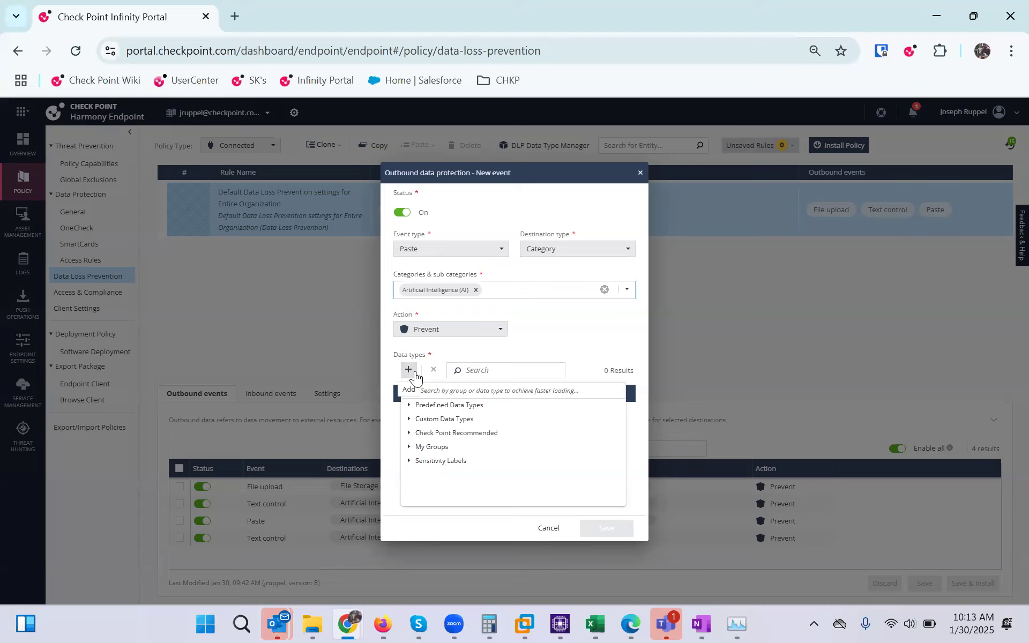
click(446, 390)
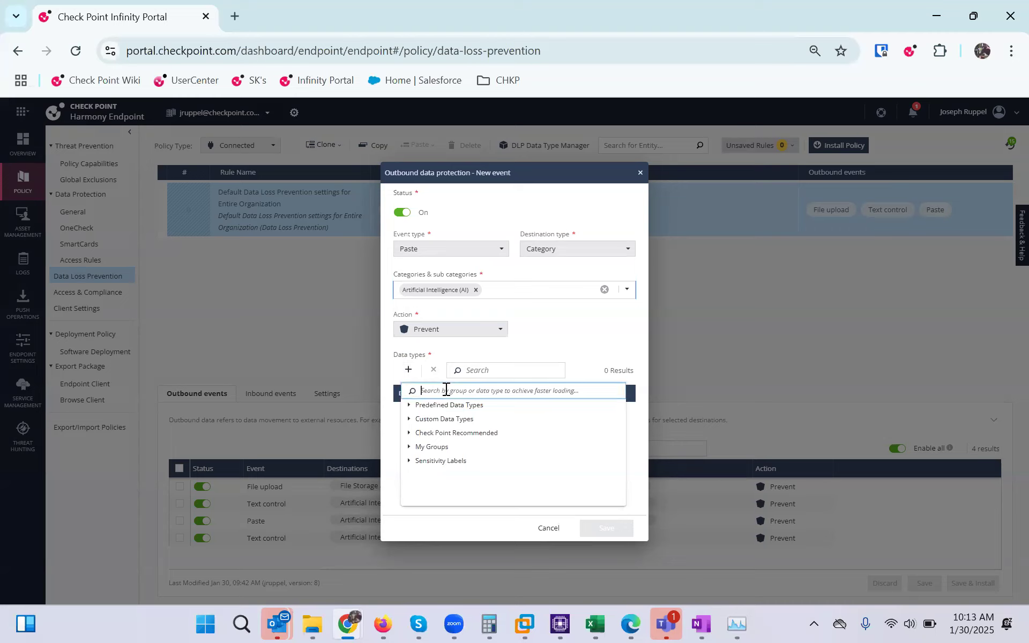
text(HIPAA)
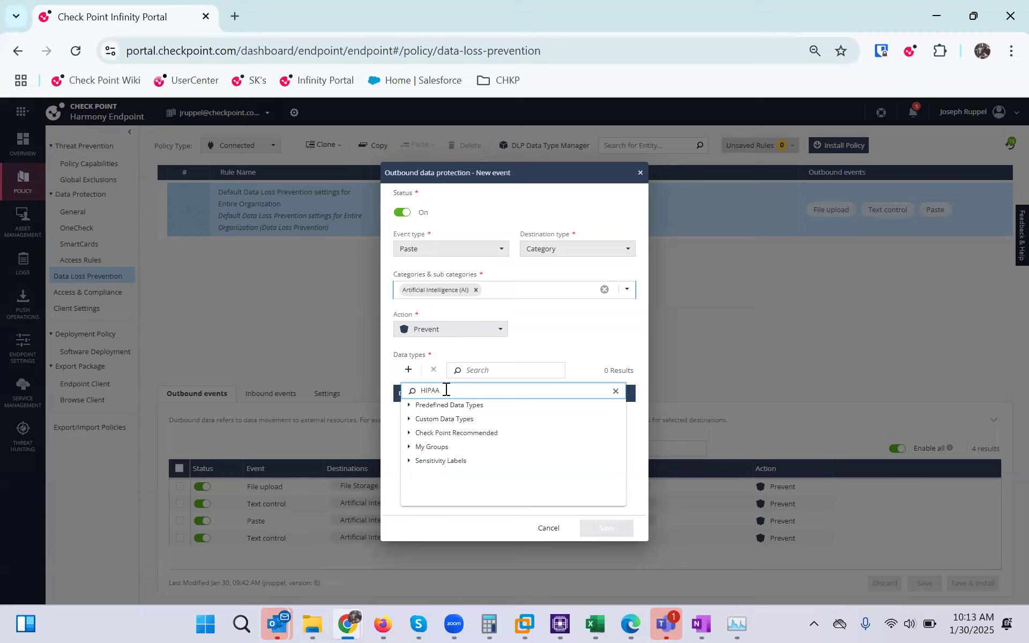
click(498, 370)
text(HIPAA)
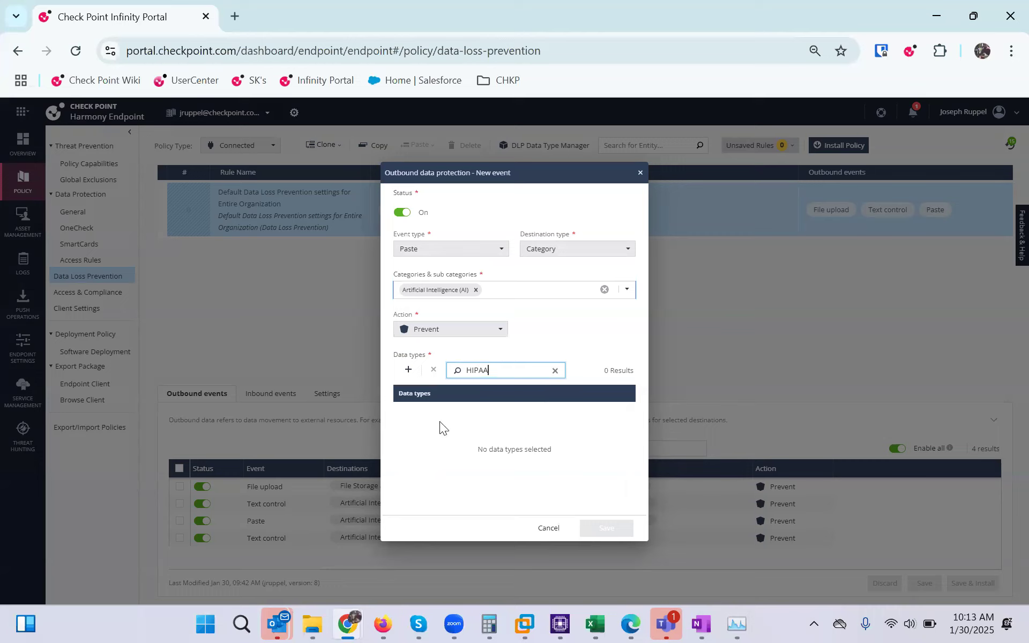
click(414, 375)
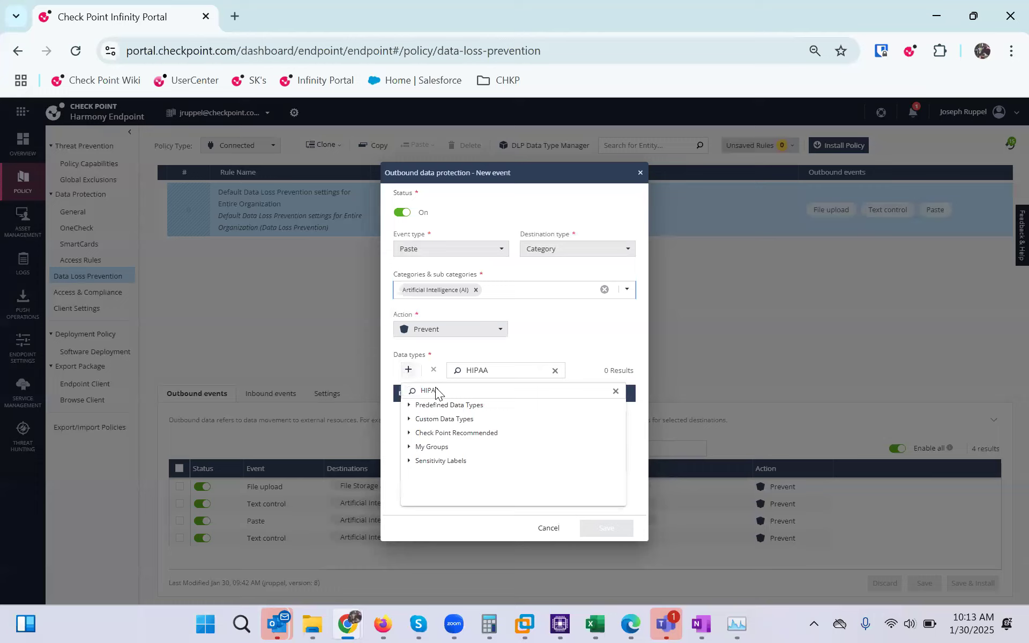
click(453, 389)
click(408, 405)
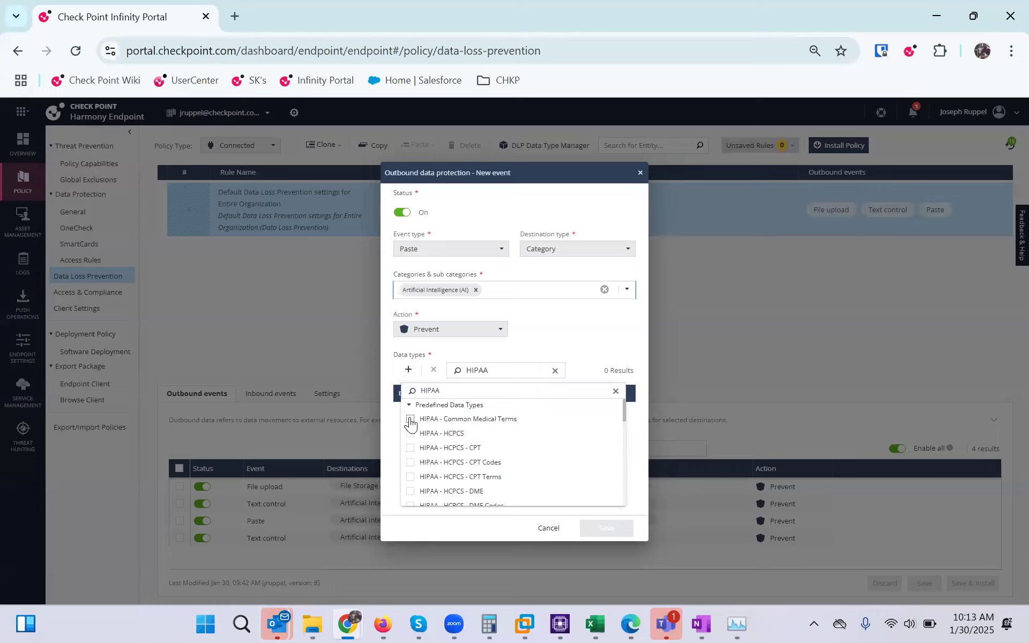
click(411, 420)
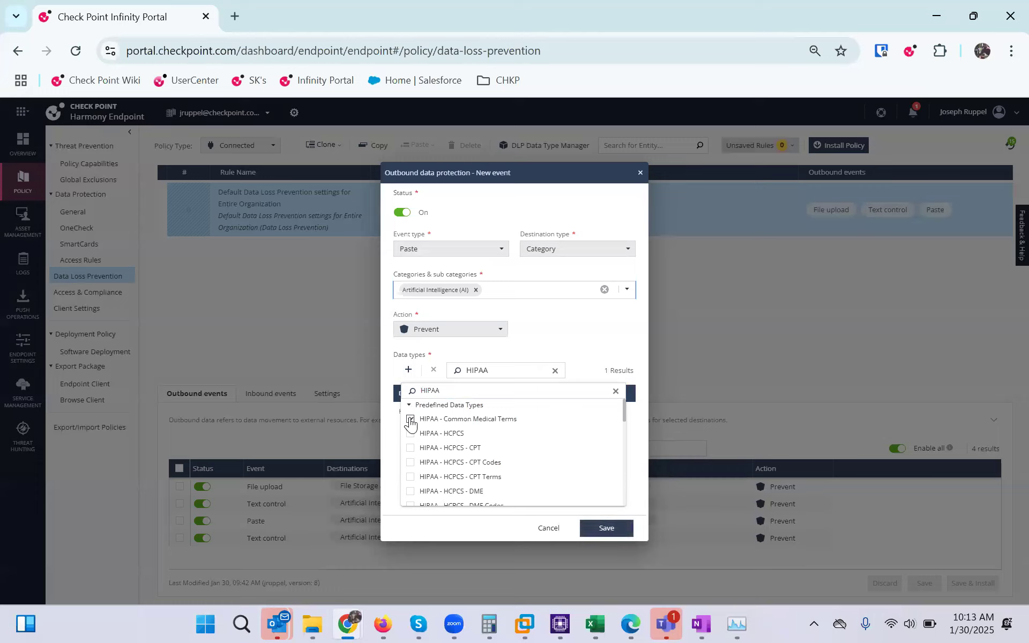
click(409, 405)
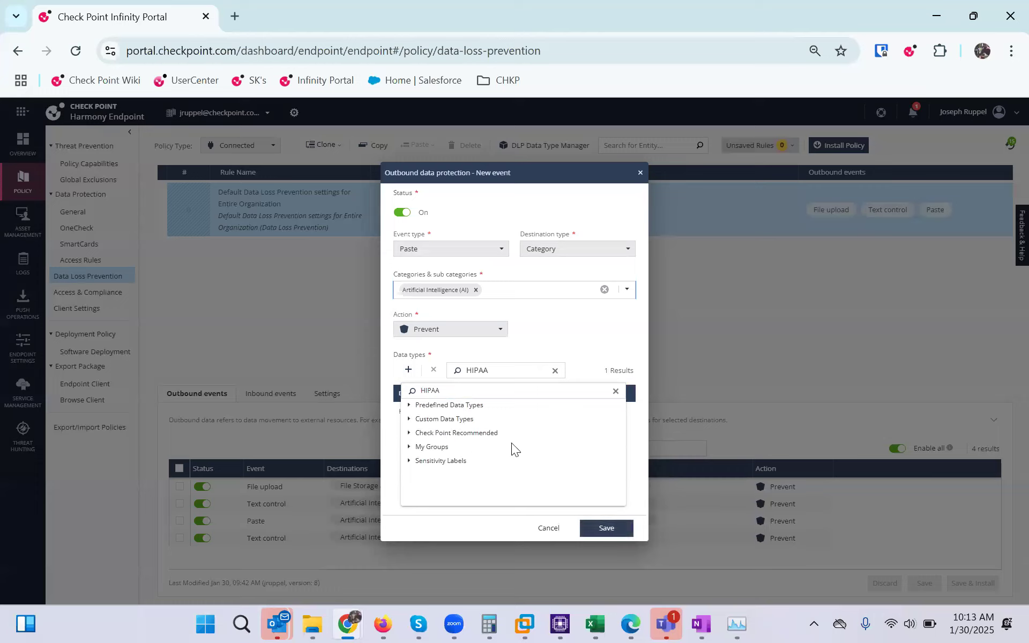
Search for Employee, tick Employee Information, then cancel the new outbound event
drag(471, 388, 408, 392)
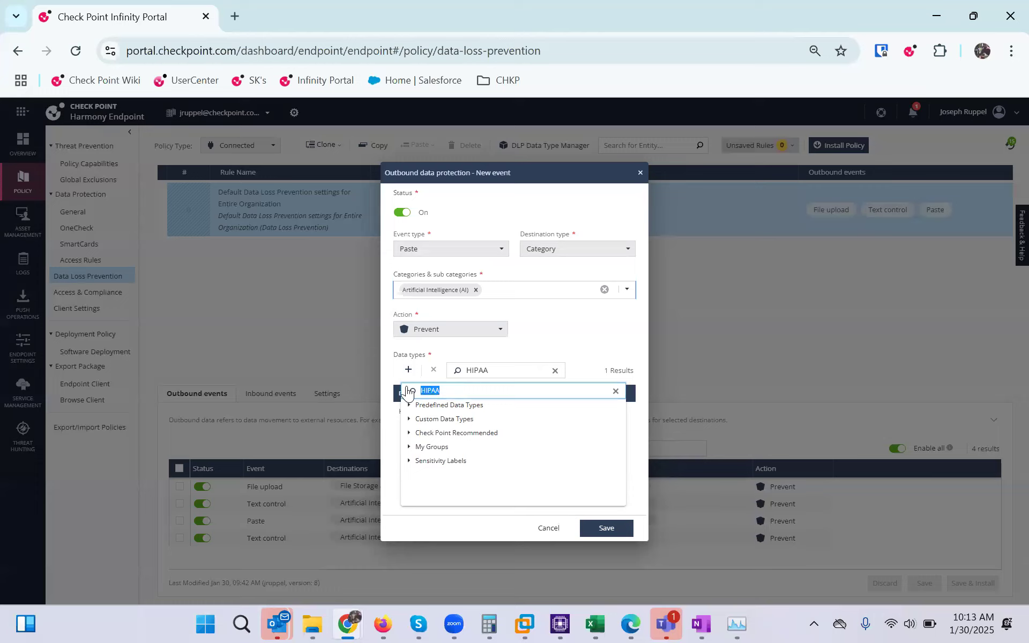
text(Employee)
click(407, 409)
click(407, 408)
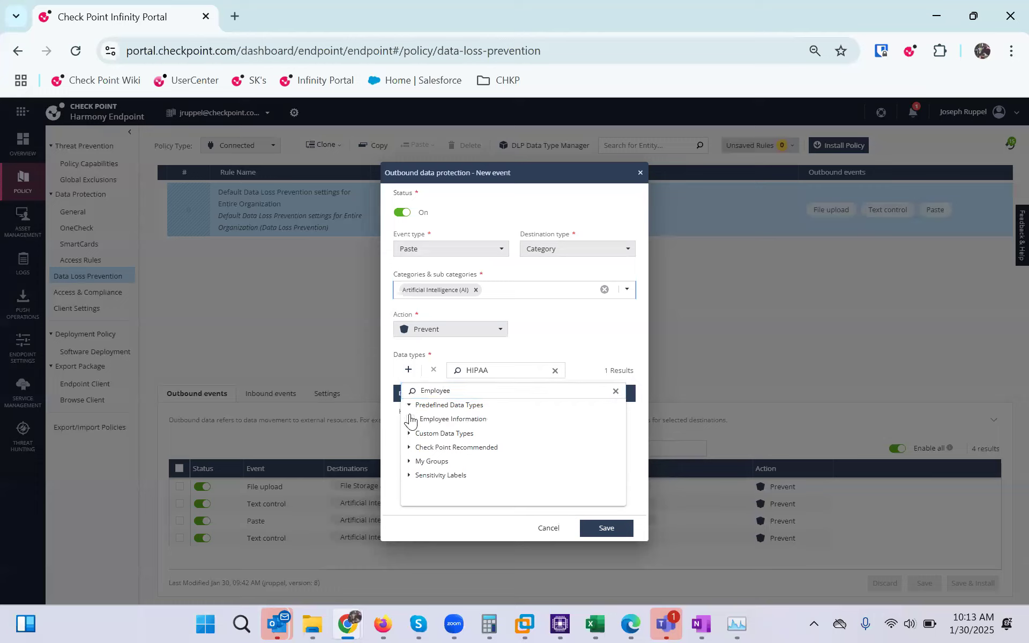
click(410, 435)
click(409, 448)
click(410, 462)
click(410, 419)
click(637, 505)
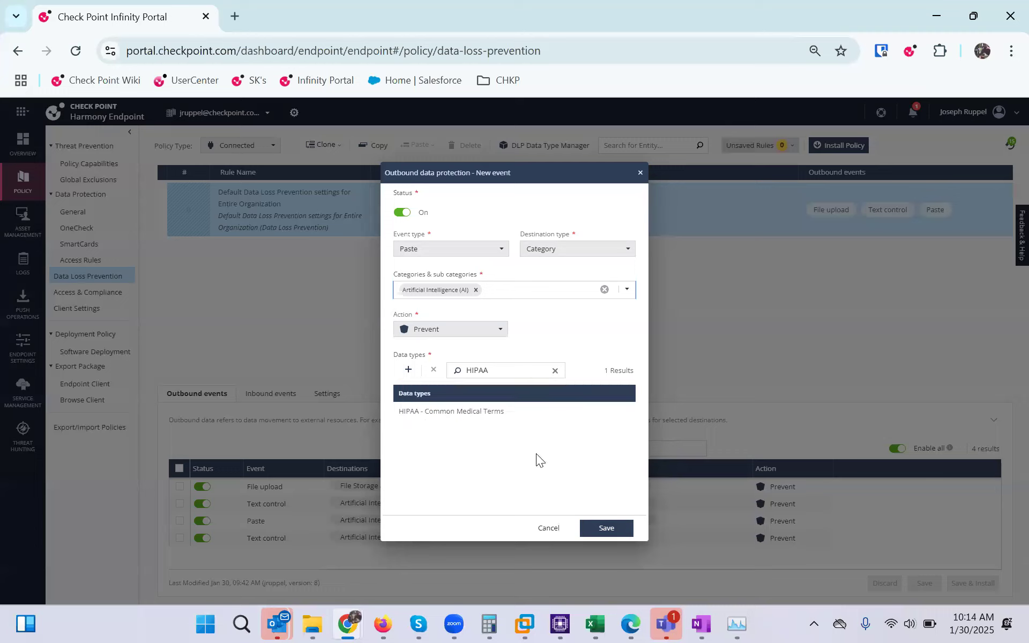
click(550, 528)
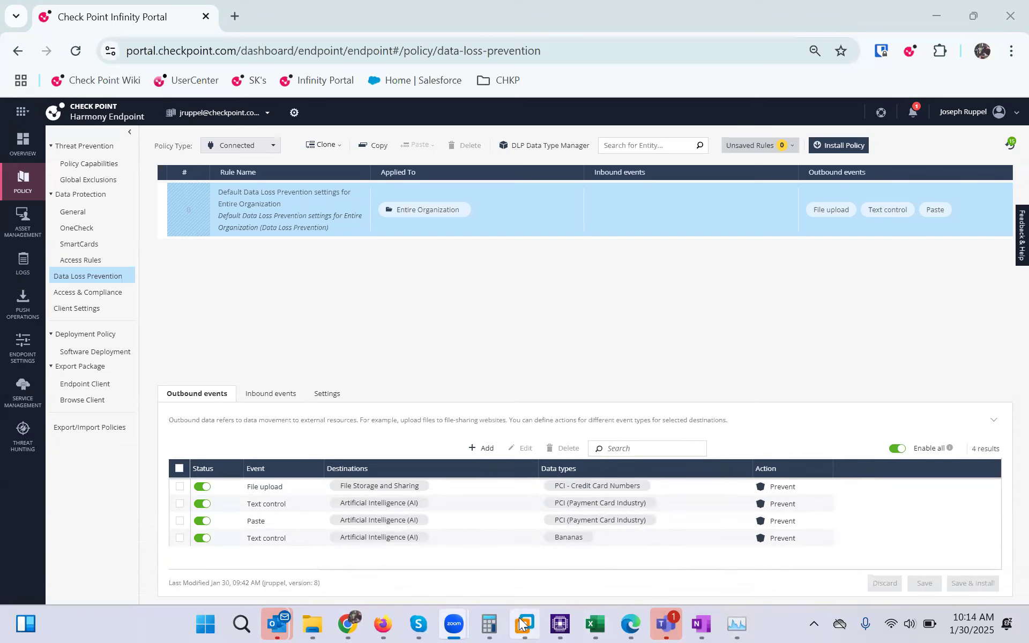
Bring up the Alt+Tab task switcher to leave the DLP policy page
mouse_move(519, 624)
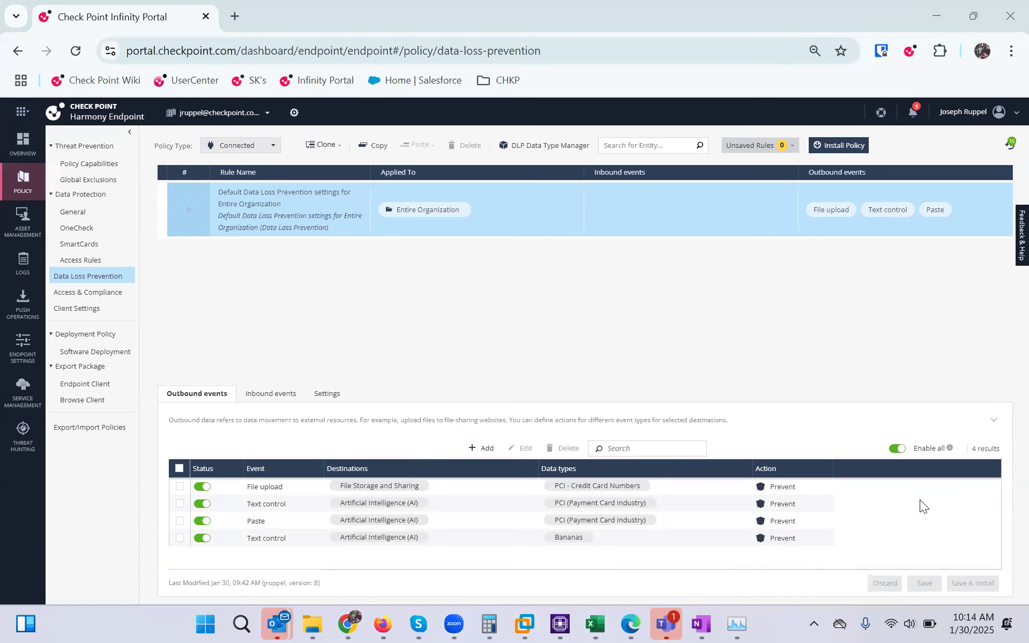
key(alt+Tab)
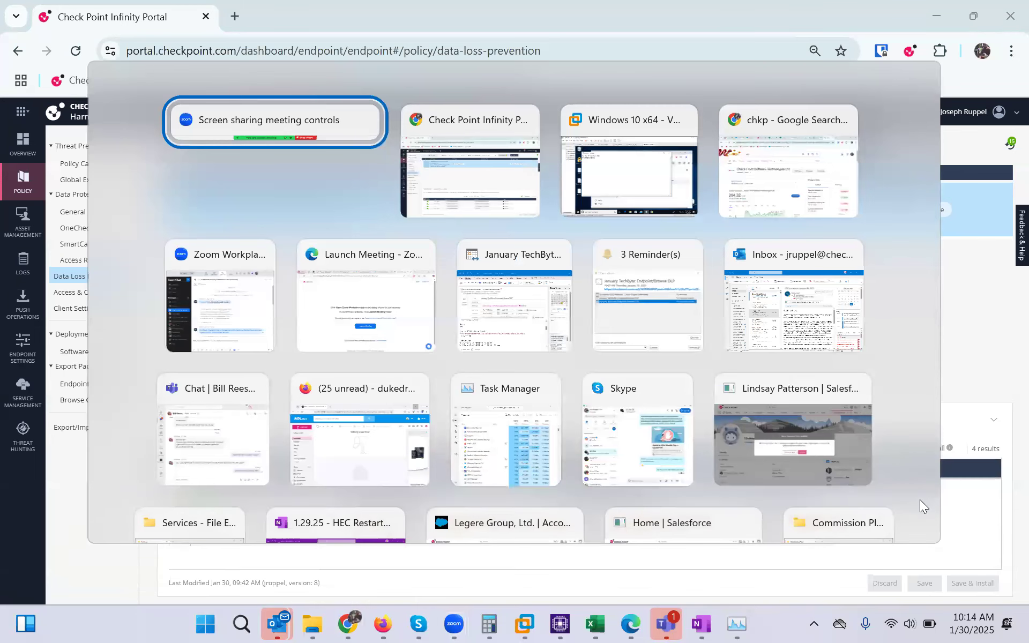
Switch to the Windows 10 x64 VM and bring Google Drive forward, toggling its Suggested sections
key(alt+Tab)
key(alt+Tab)
click(596, 325)
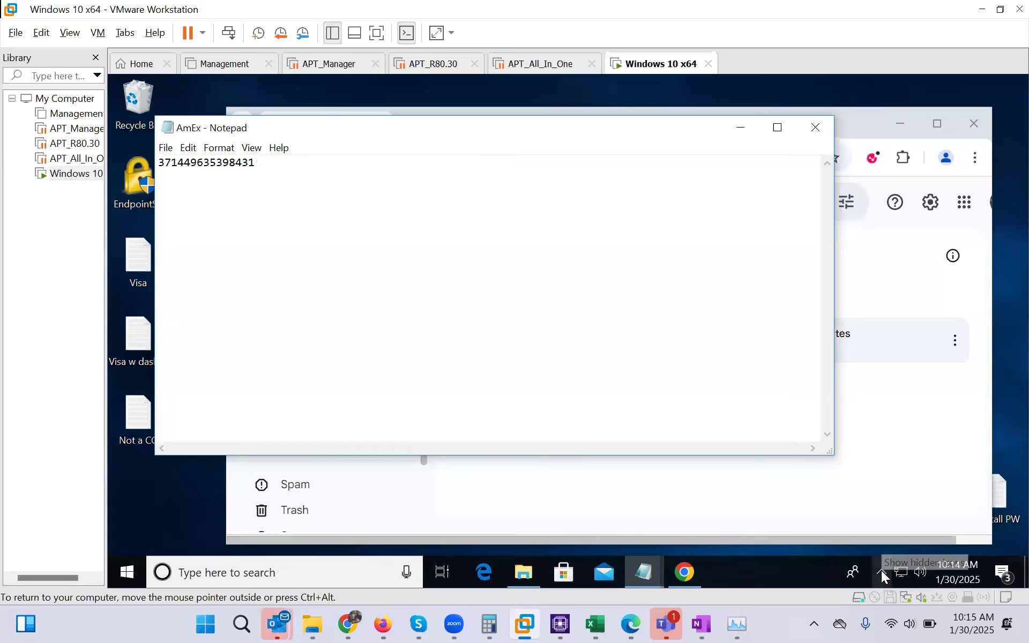
click(868, 128)
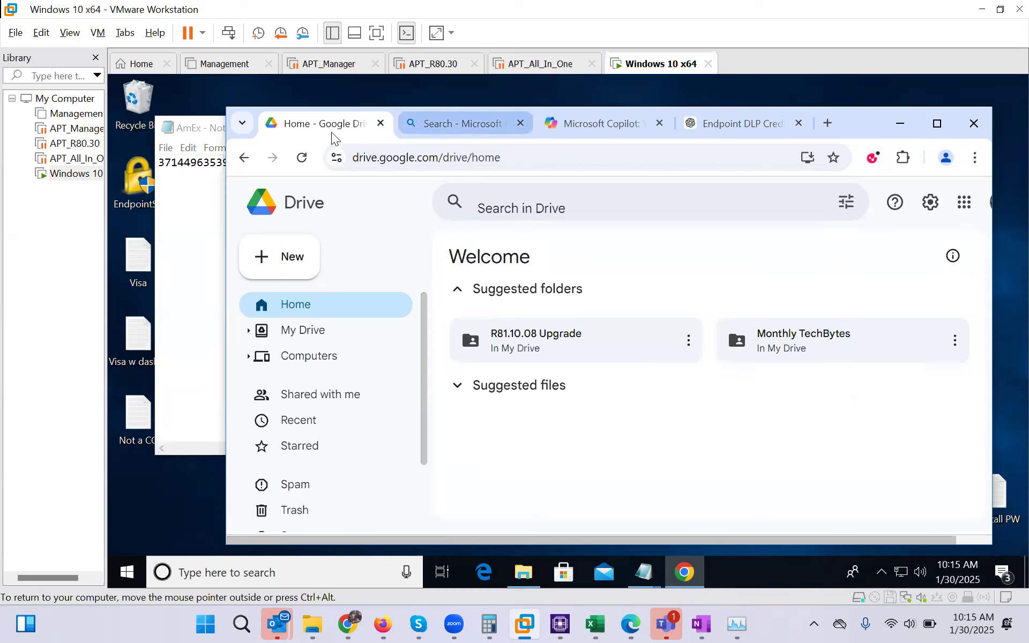
click(568, 290)
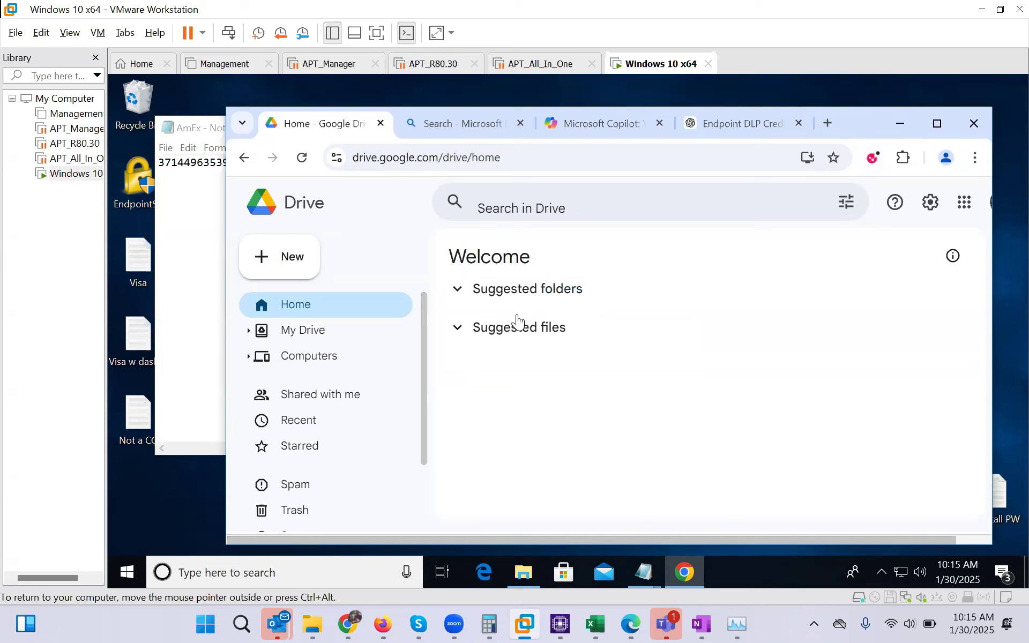
key(Tab)
key(Return)
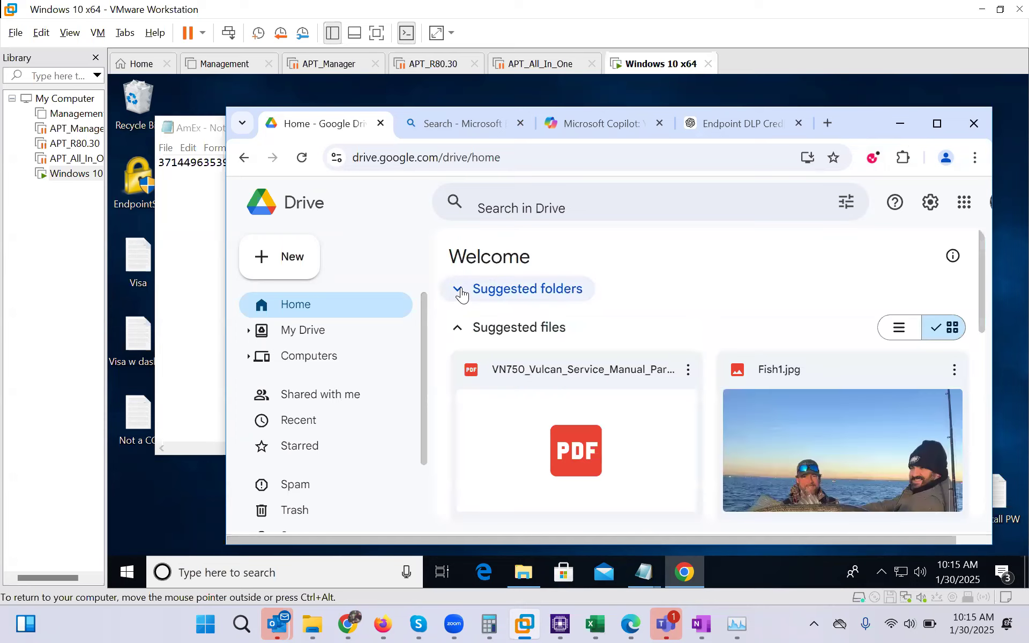
click(458, 328)
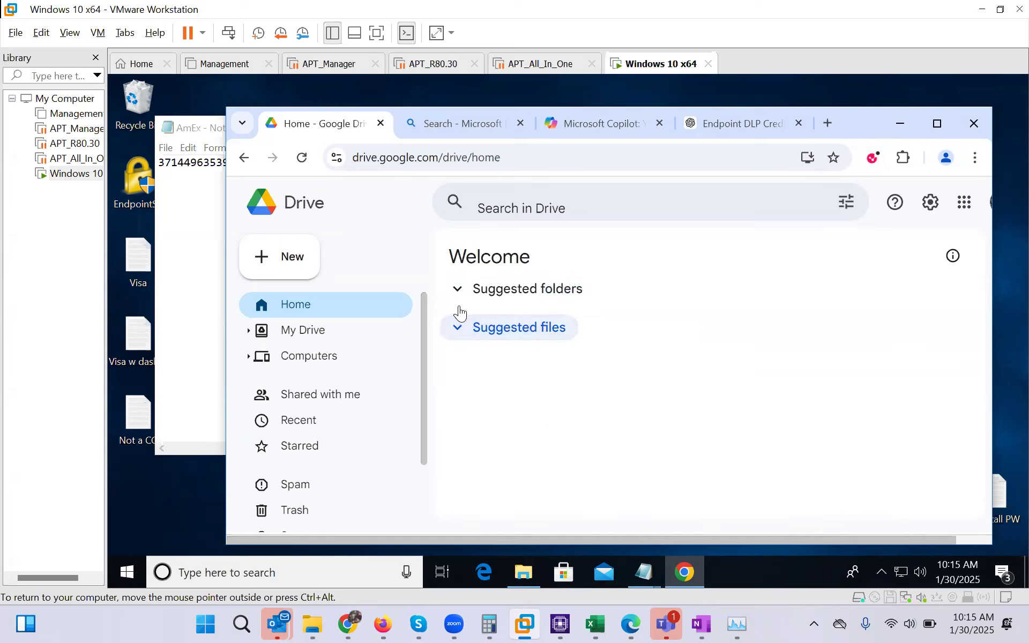
click(462, 291)
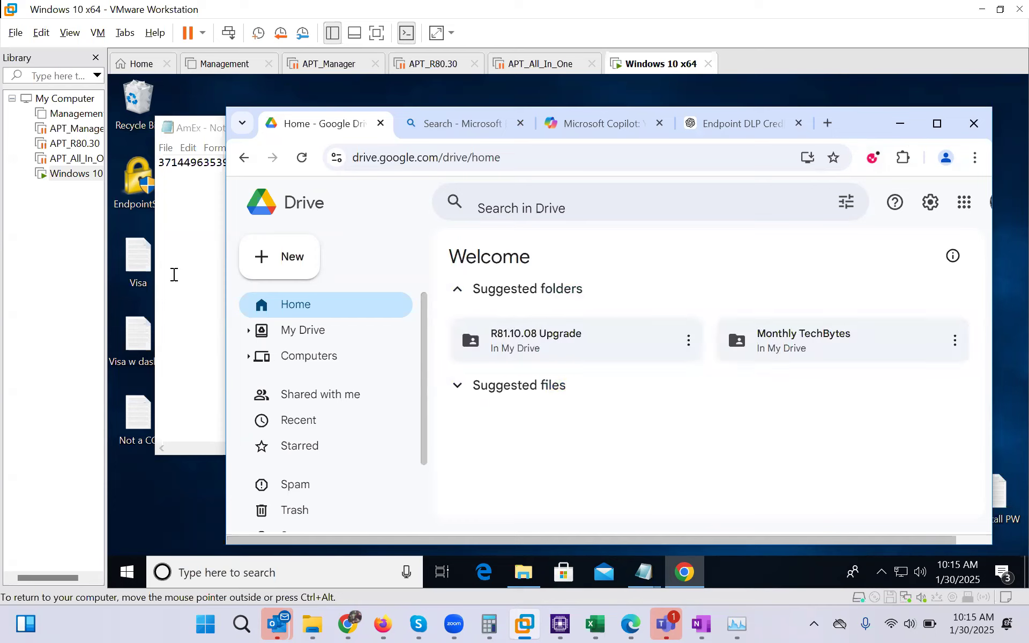
Open the Visa card-number file from the desktop, then close it
click(135, 260)
double_click(135, 261)
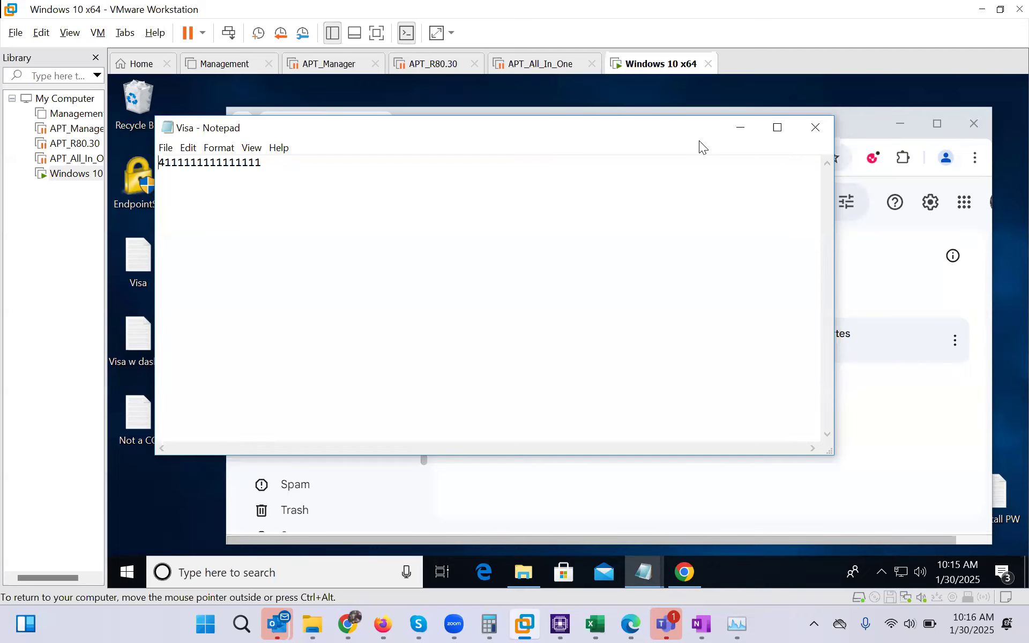
click(815, 127)
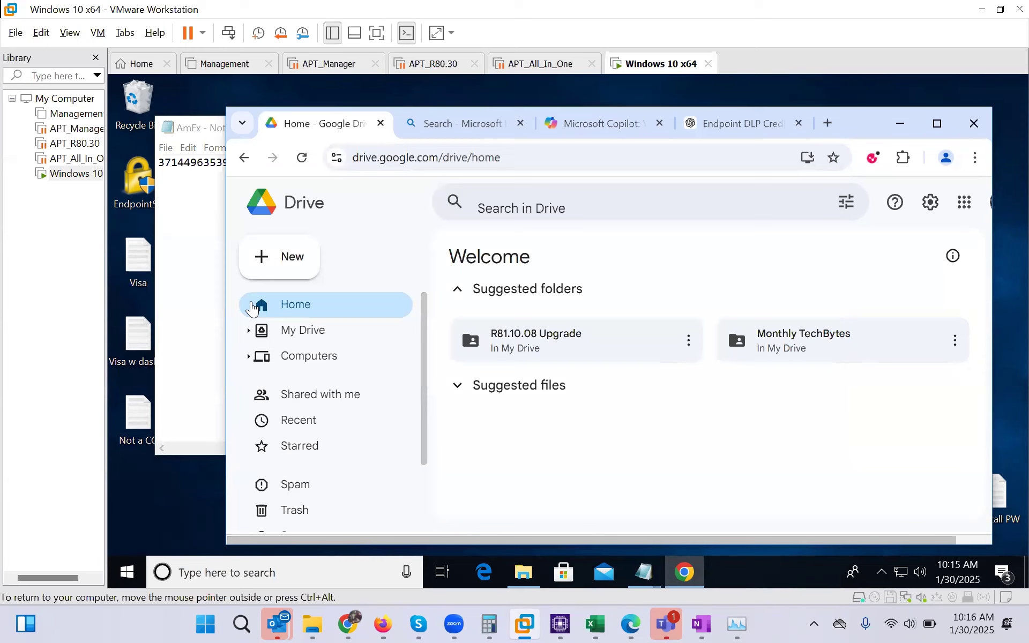
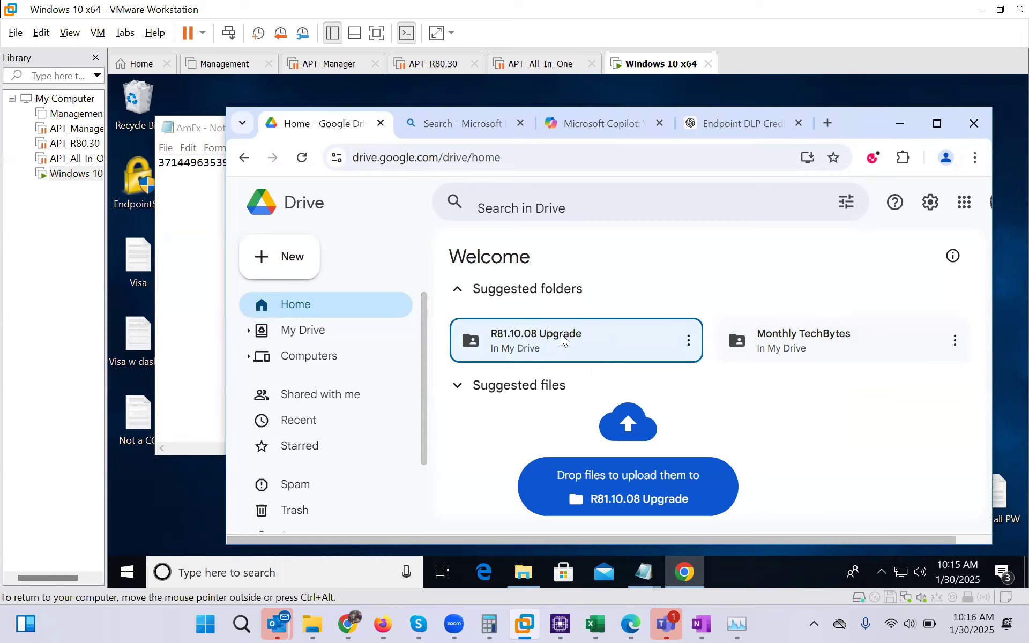
Upload Visa.txt to the R81.10.08 Upgrade folder, check the Harmony Endpoint block event, and dismiss the notice
drag(563, 340, 562, 341)
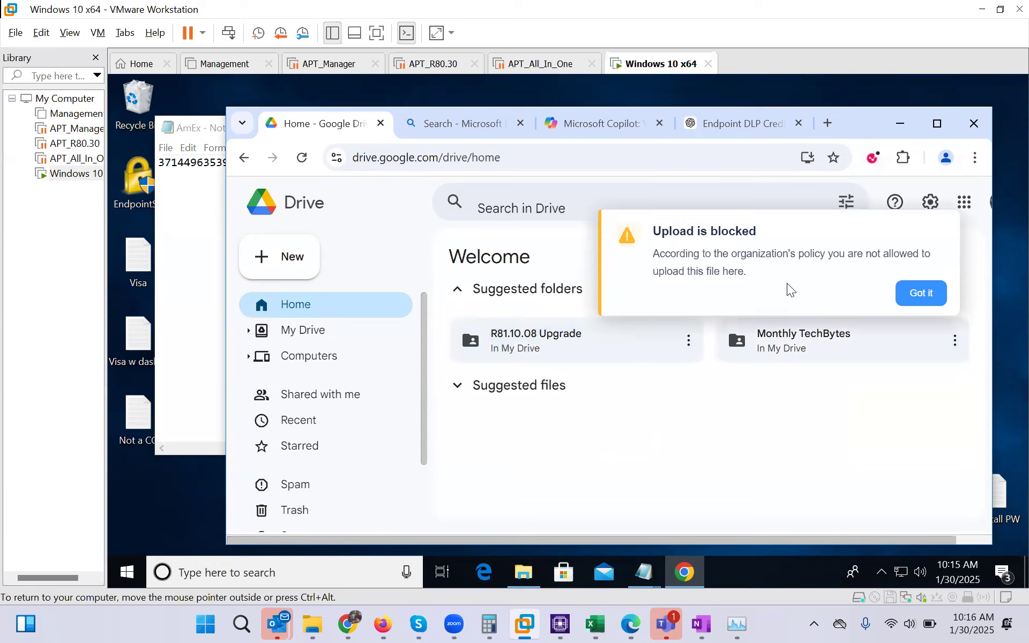
click(873, 158)
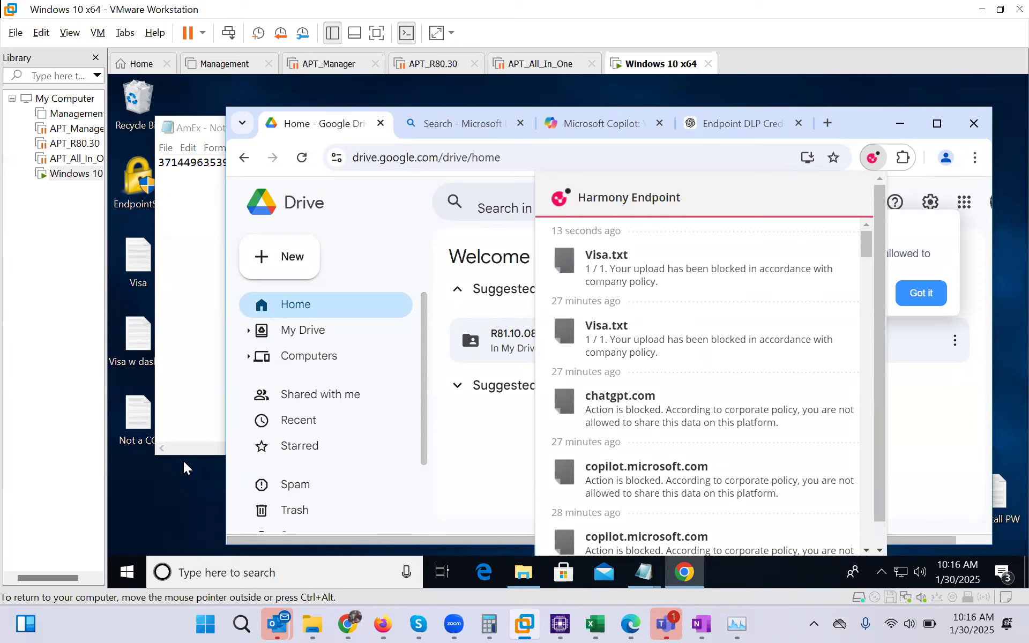
click(493, 458)
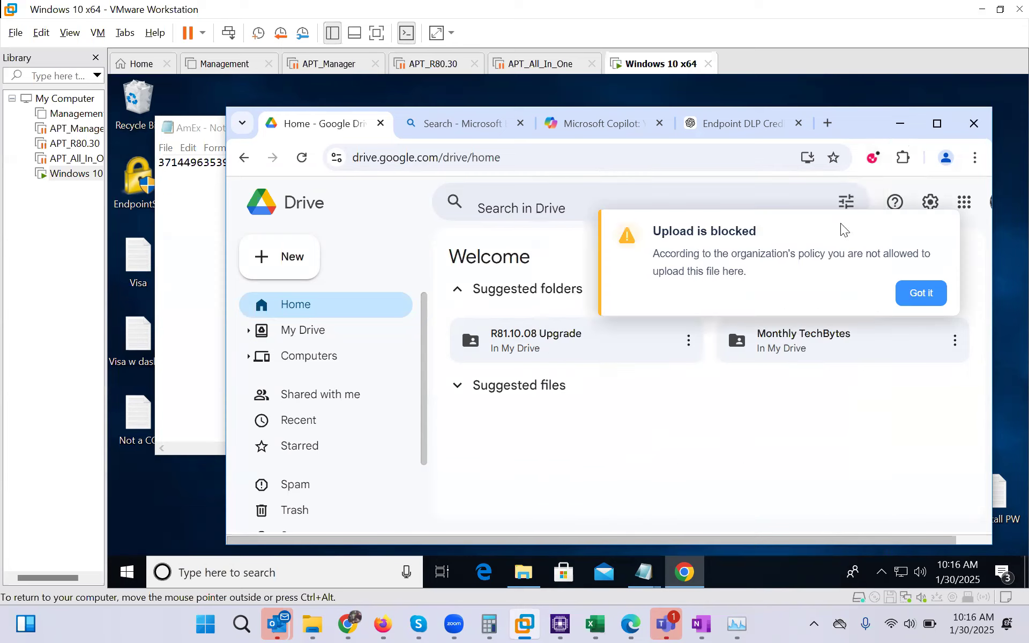
click(939, 300)
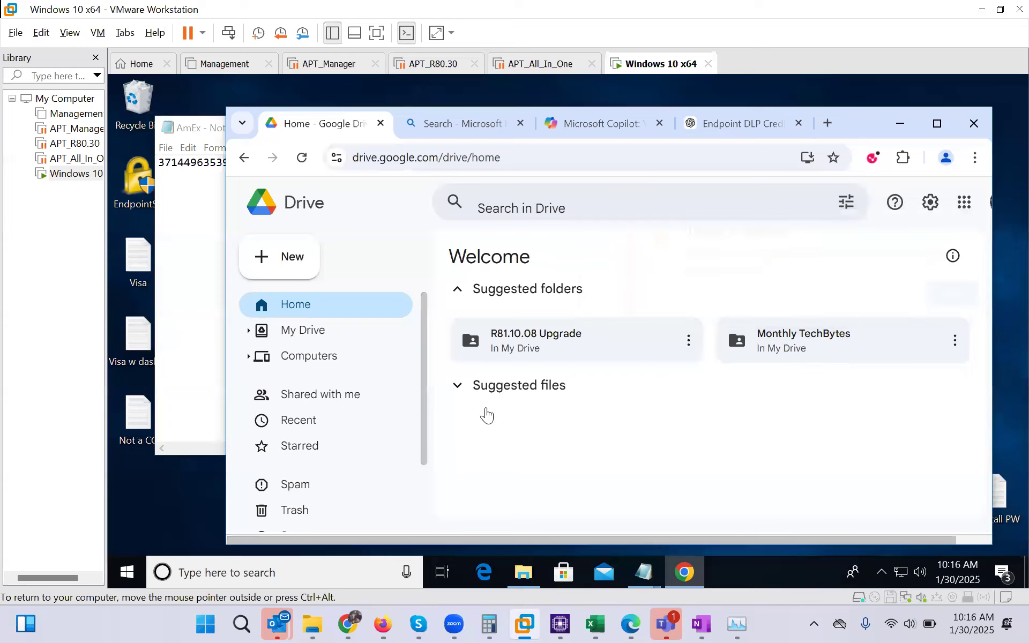
double_click(136, 428)
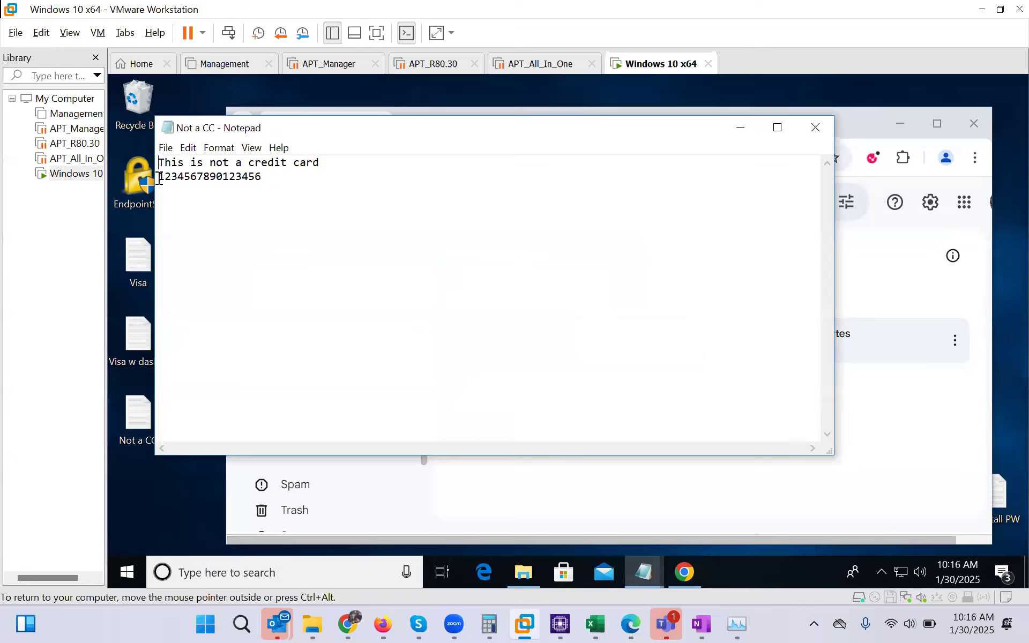
drag(159, 178, 265, 175)
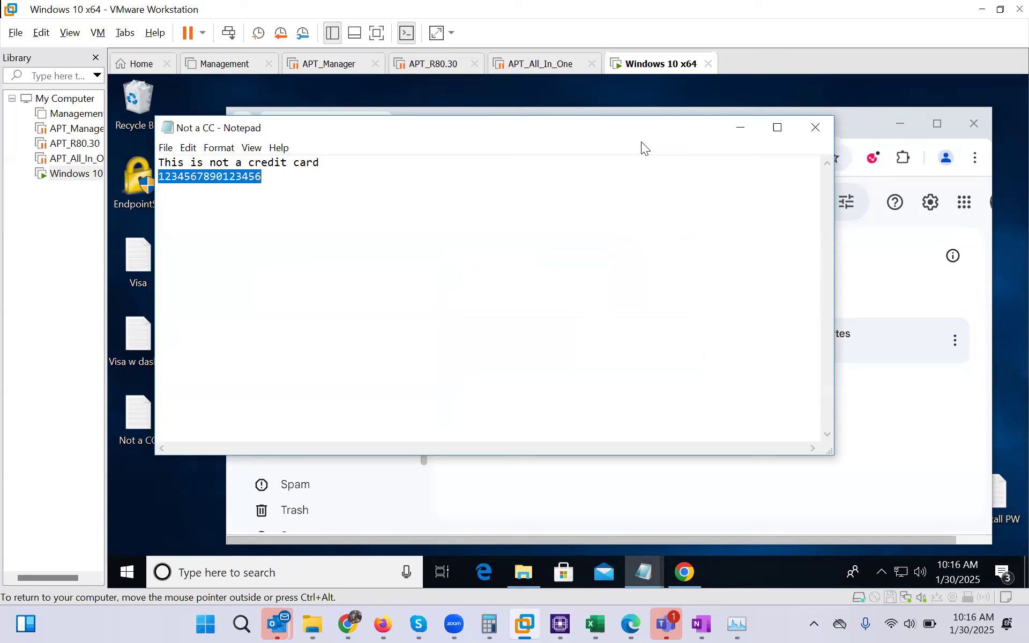
click(815, 127)
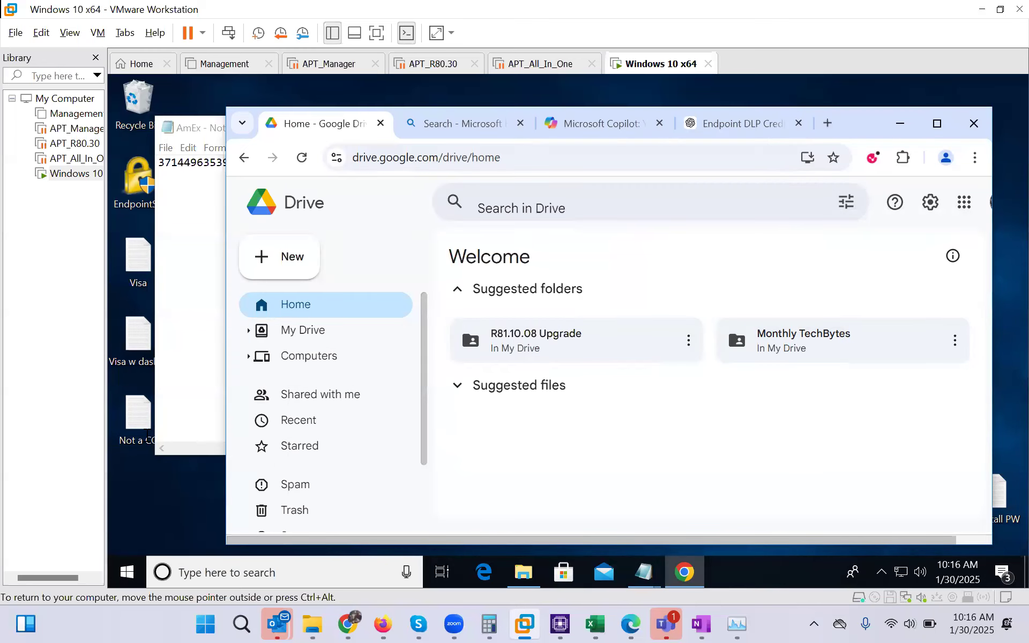
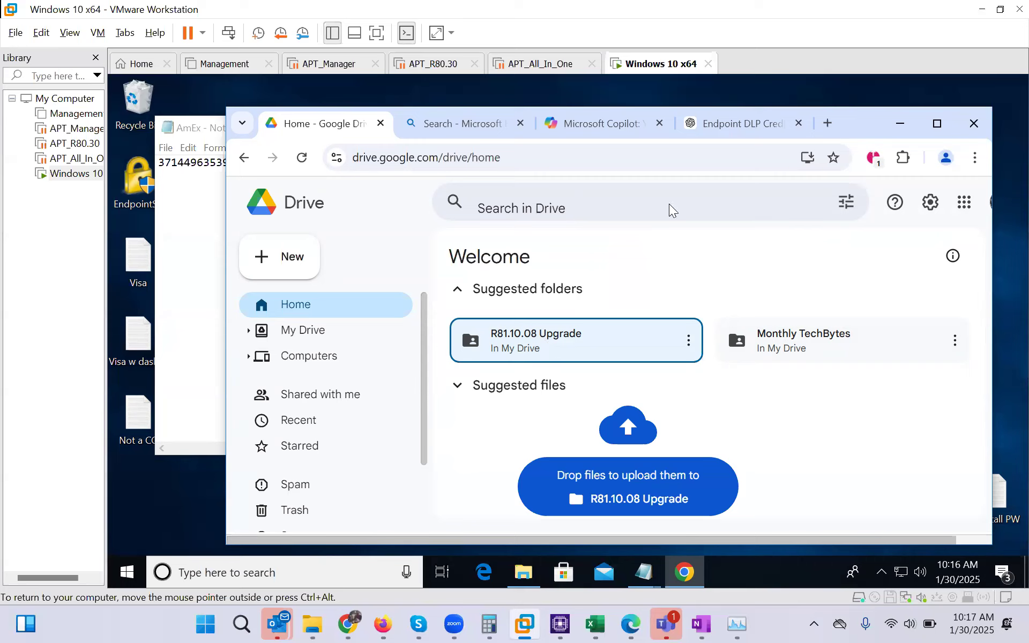
Review and dismiss Harmony Endpoint's upload-block notices, browse R81.10.08 Upgrade, then return to Drive Home
click(873, 159)
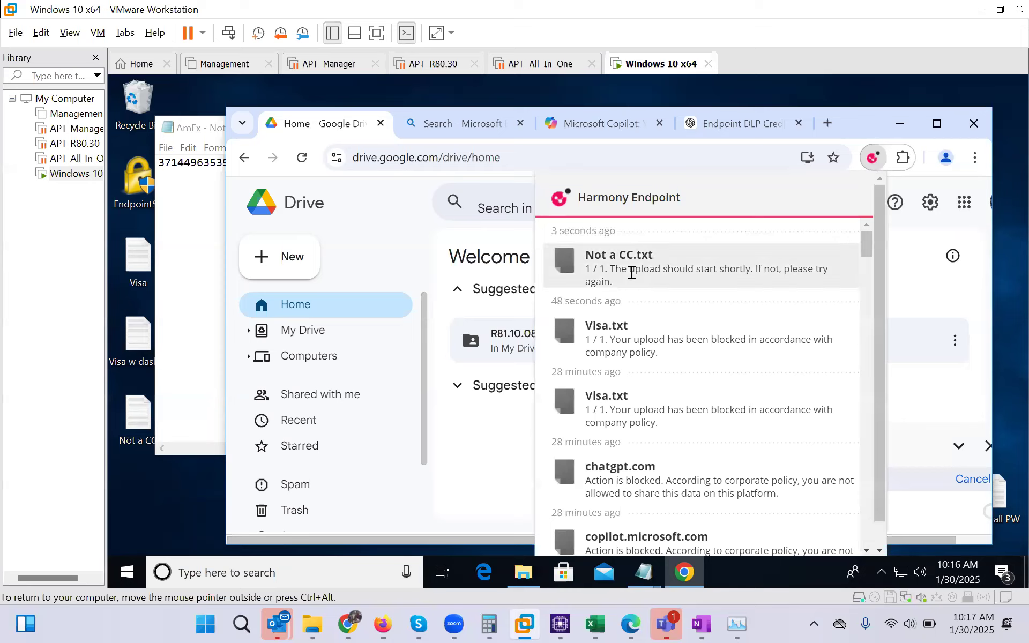
click(872, 163)
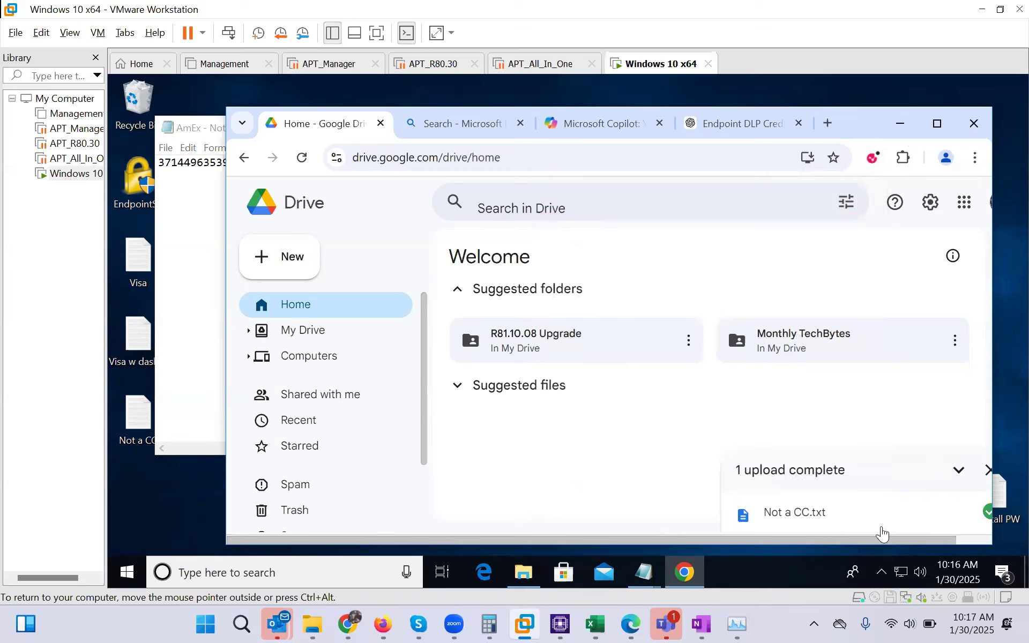
double_click(542, 336)
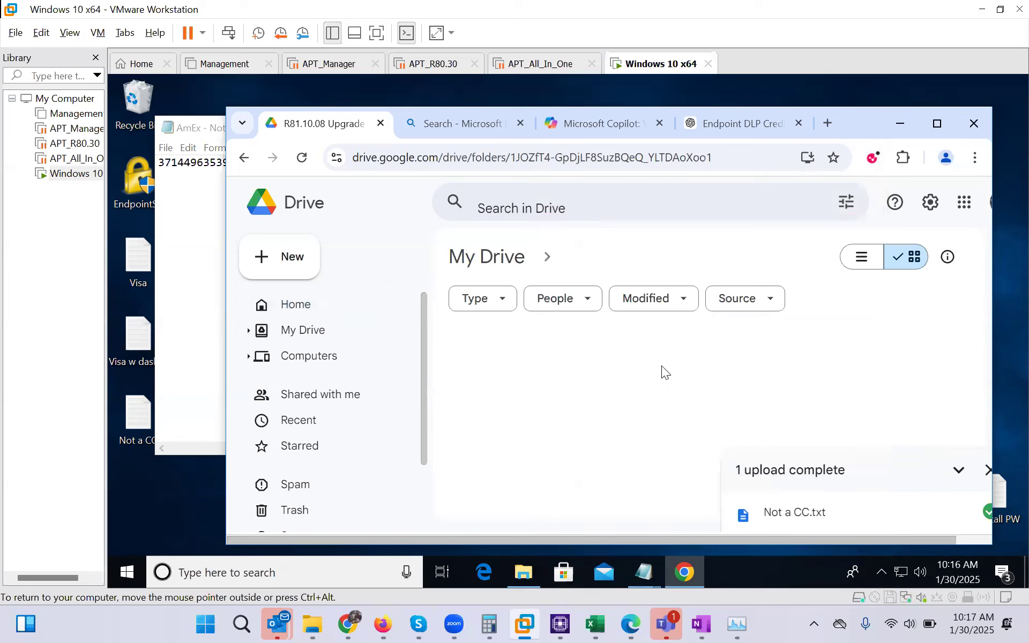
scroll(792, 383, down, 2)
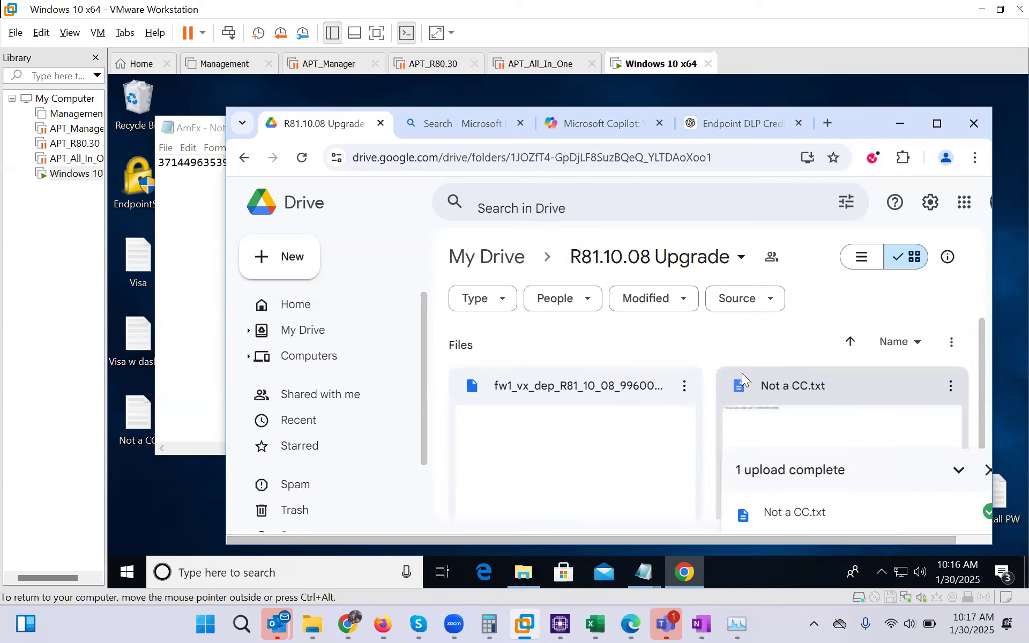
click(487, 260)
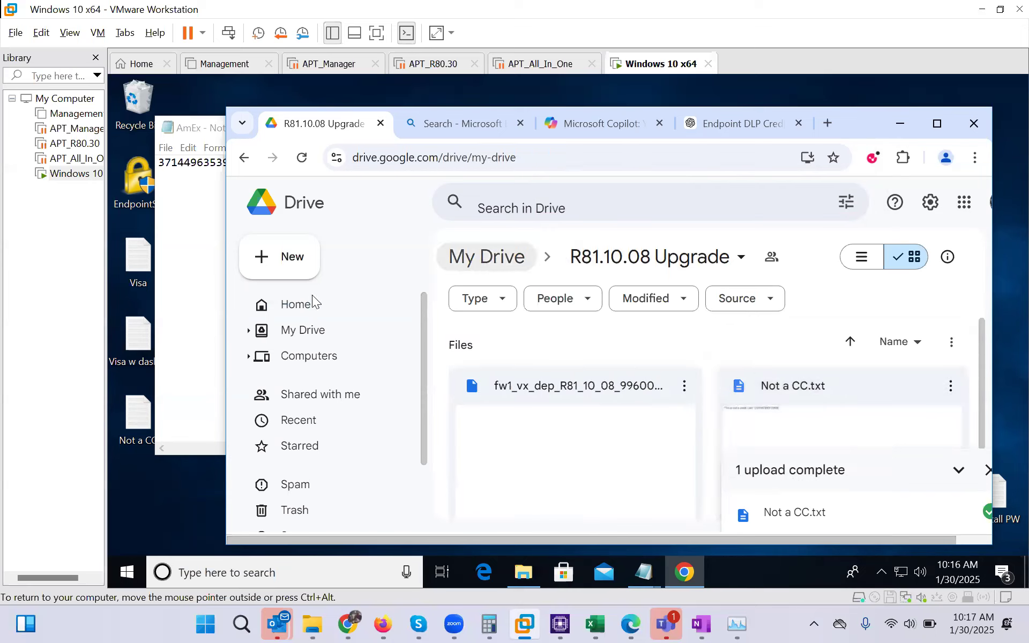
click(298, 305)
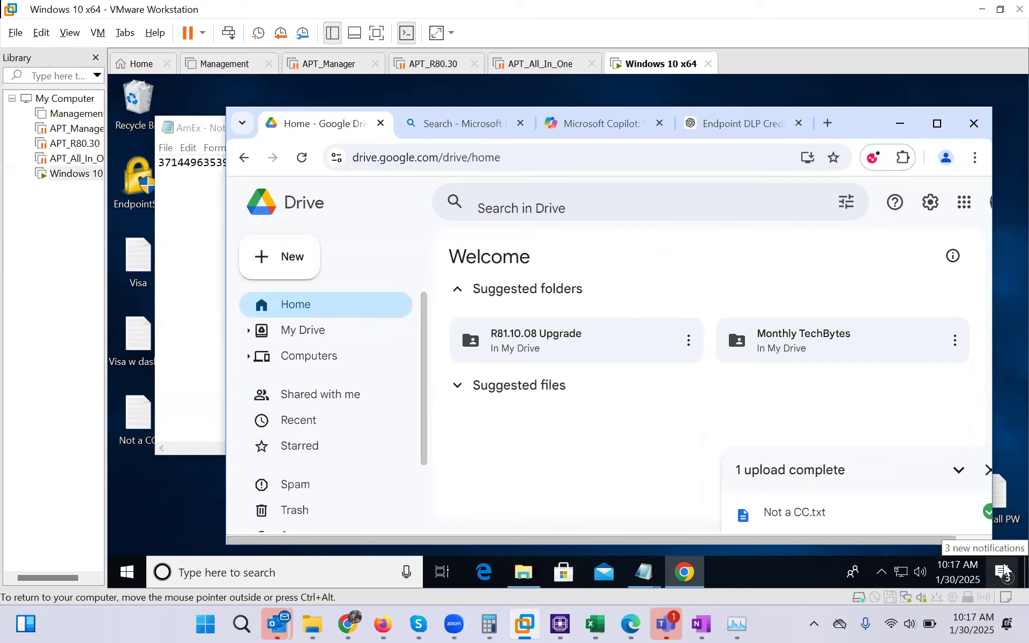
Inspect the contents of Test Folder no DLP and Test Folder DLP on the desktop
click(1026, 572)
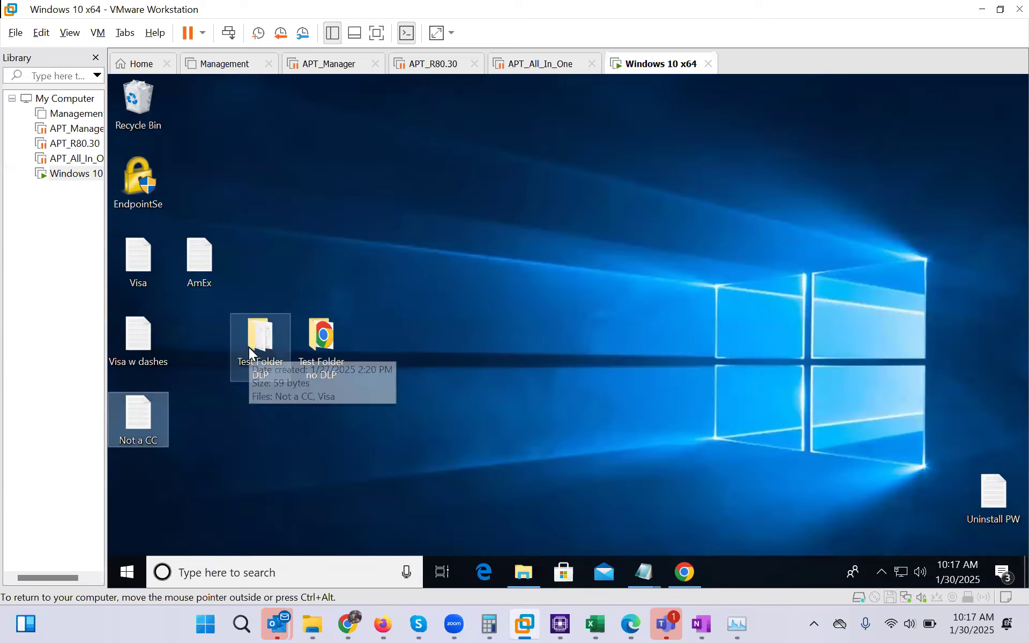
double_click(328, 338)
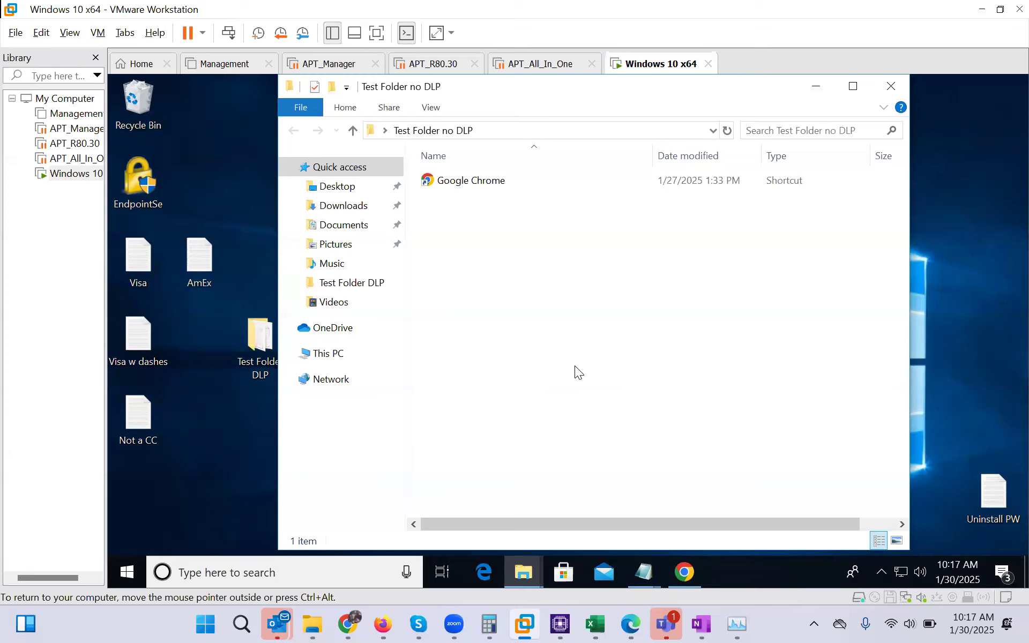
click(891, 86)
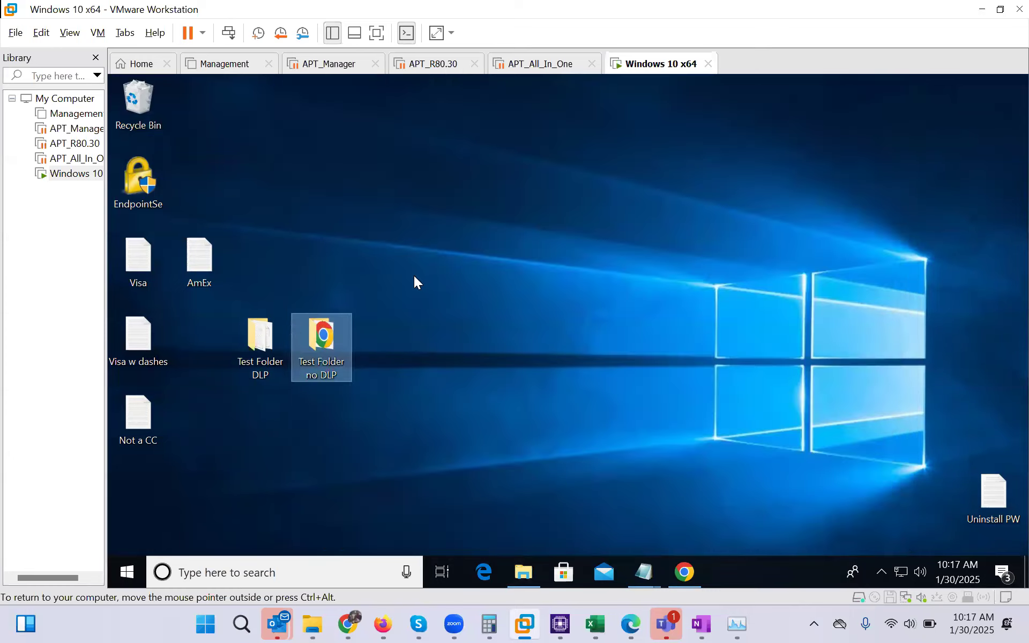
double_click(234, 351)
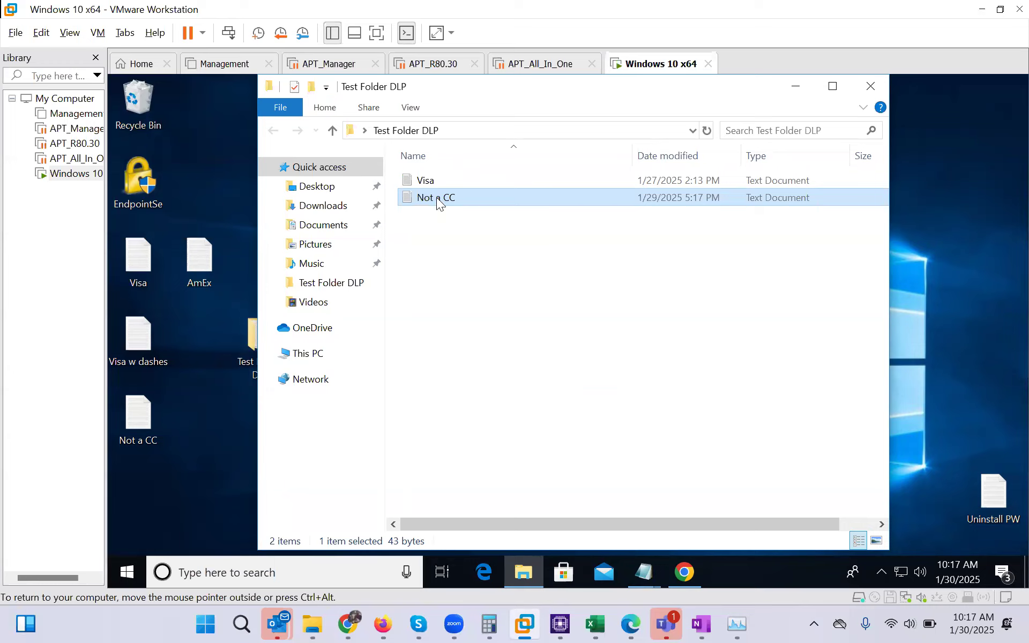
click(868, 86)
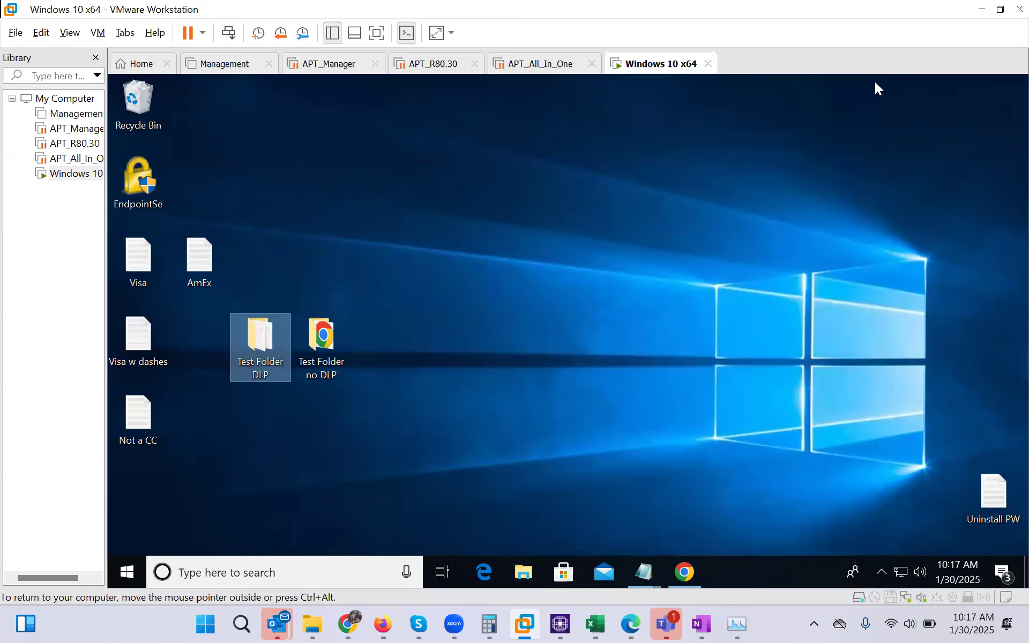
click(685, 571)
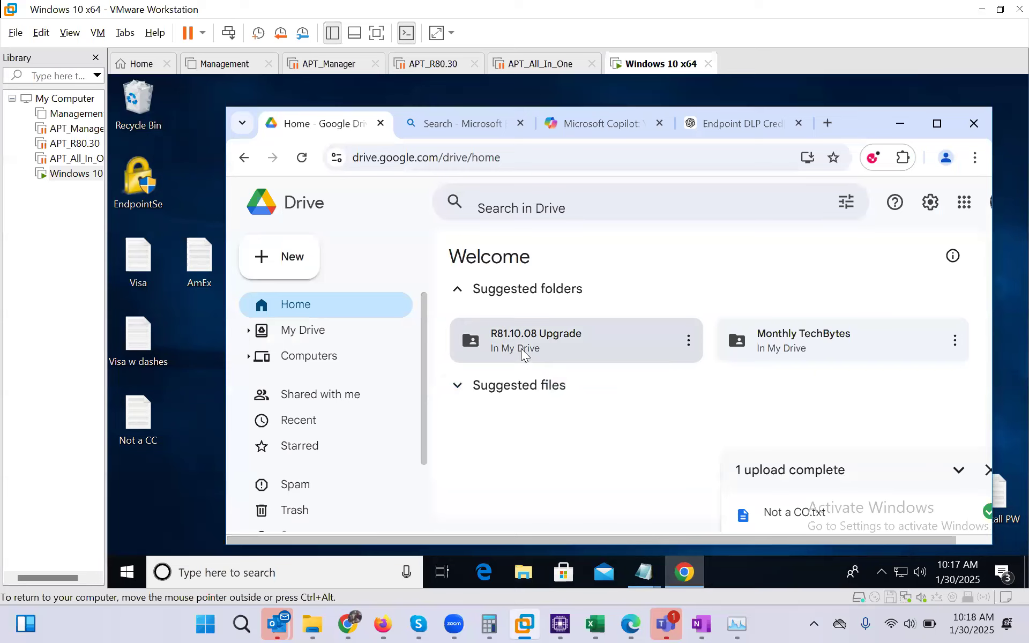
Upload the desktop folder Test Folder no DLP and its single file to Google Drive
click(283, 255)
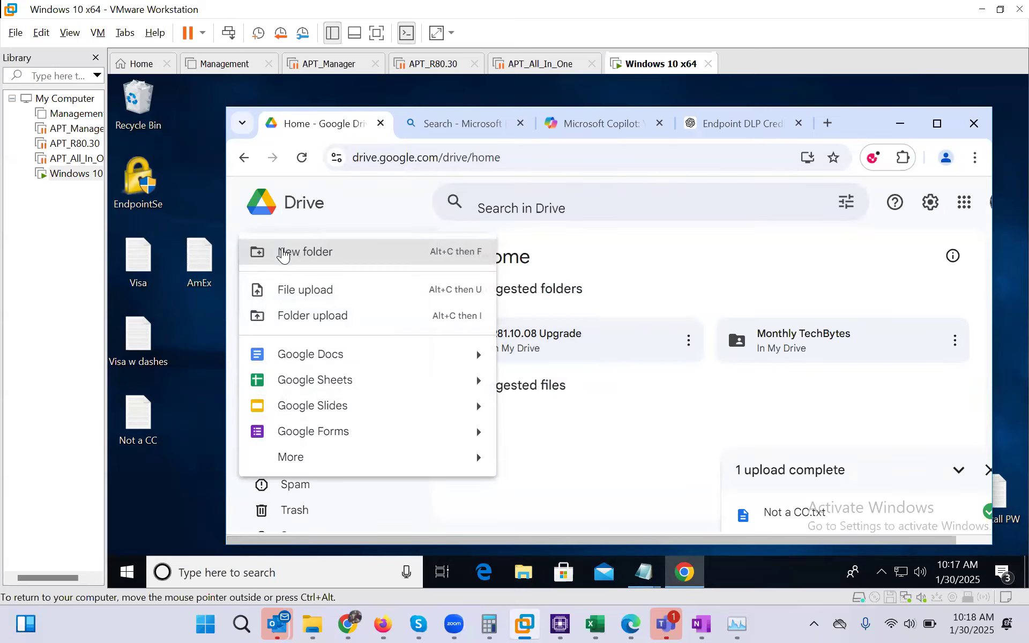
click(313, 322)
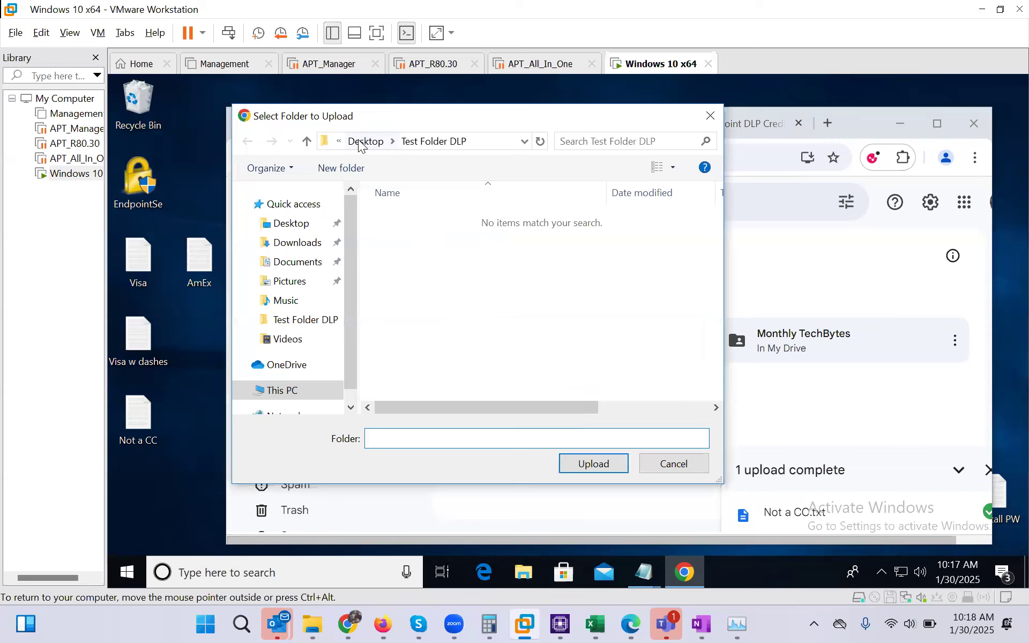
click(365, 141)
click(424, 236)
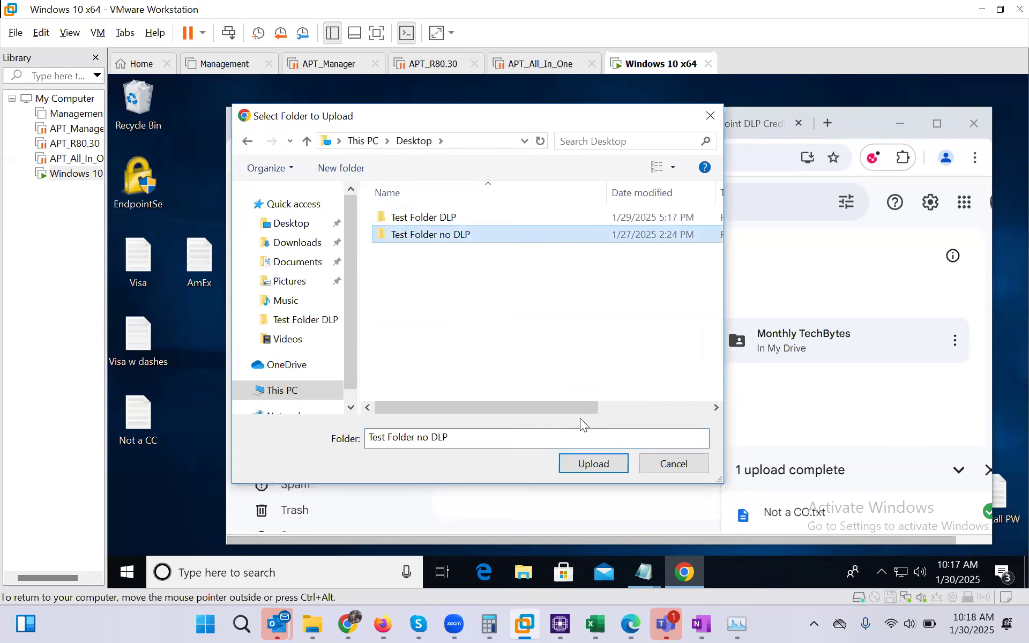
click(595, 462)
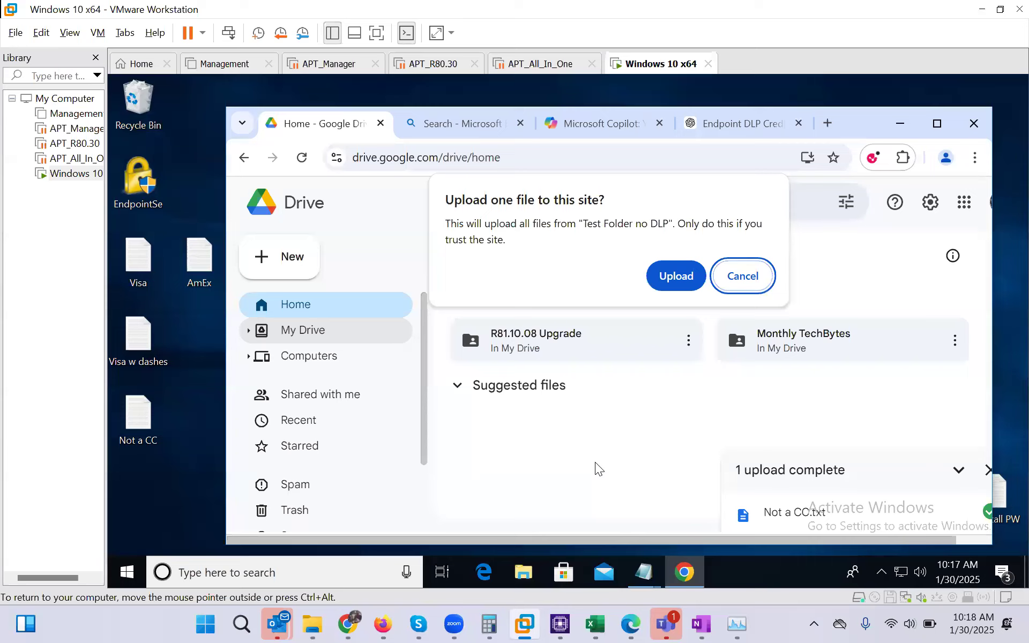
click(676, 277)
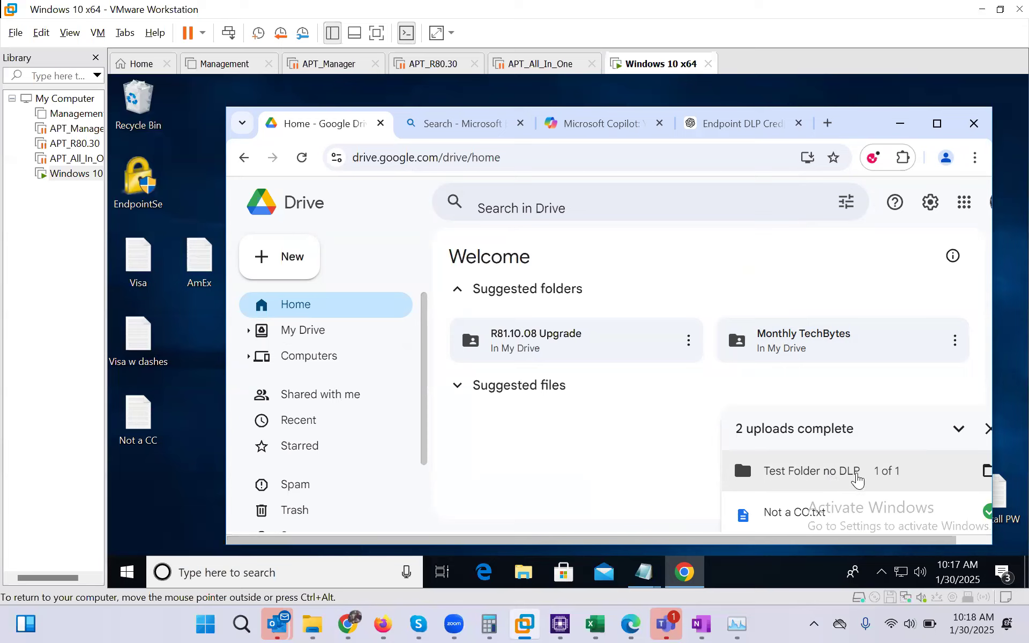
Check My Drive for the uploaded folder, then open the R81.10.08 Upgrade folder
double_click(570, 349)
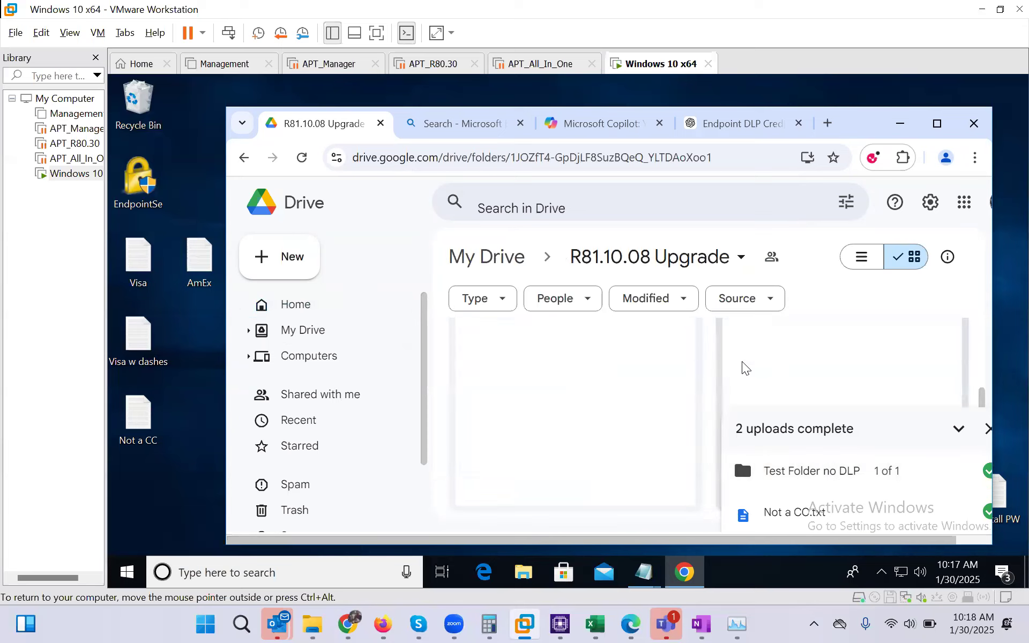
click(988, 430)
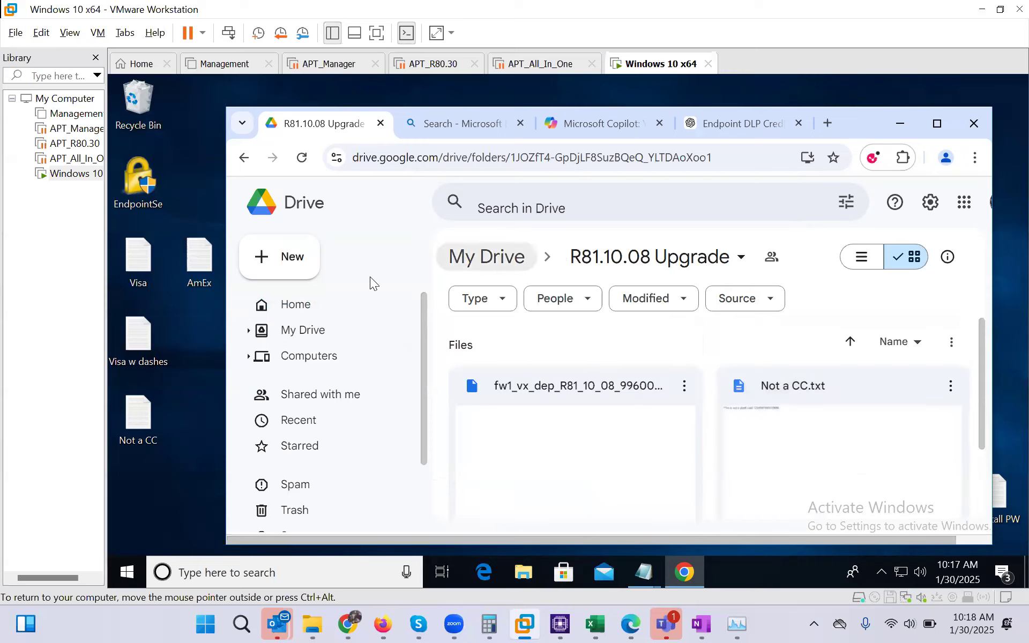
click(309, 308)
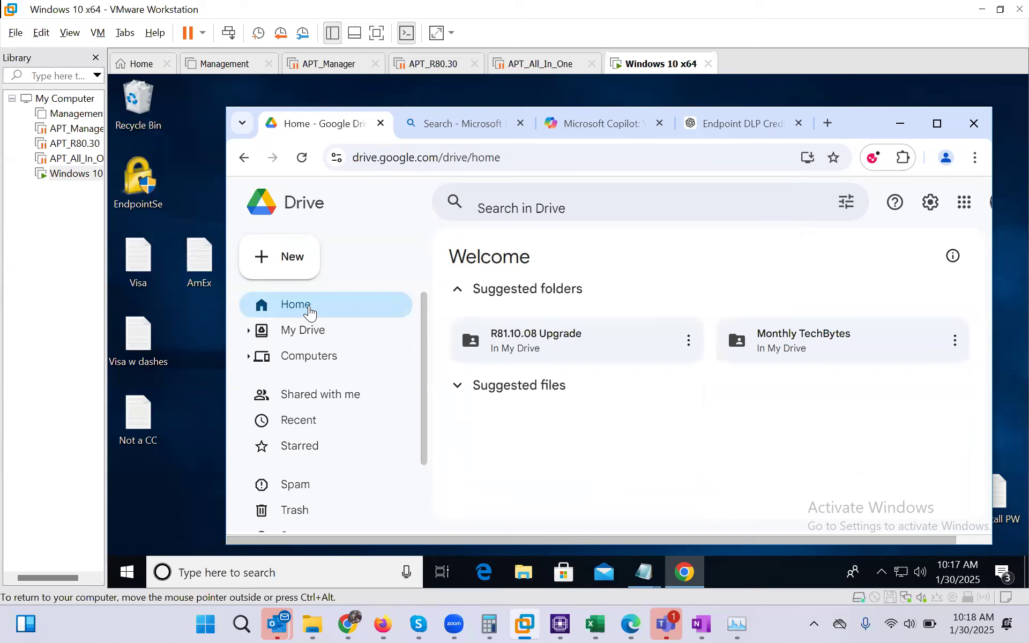
click(301, 330)
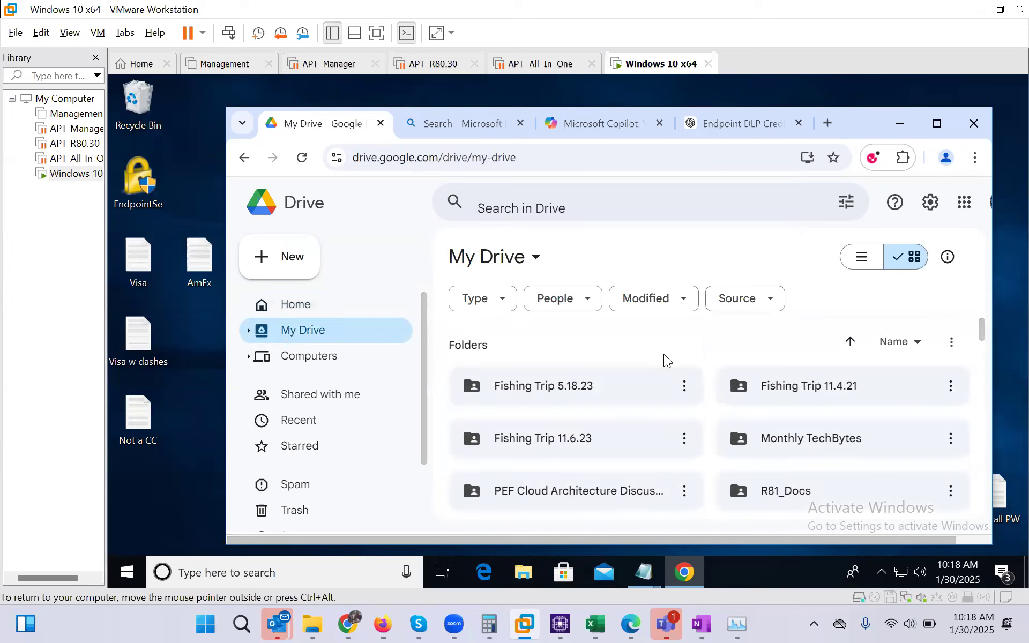
scroll(735, 397, down, 3)
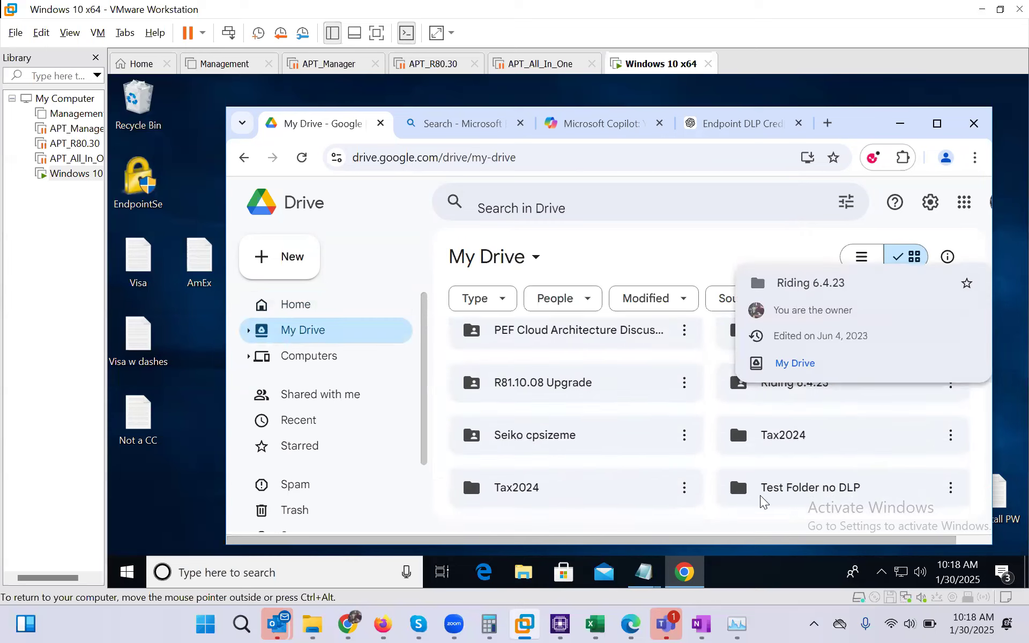
click(320, 310)
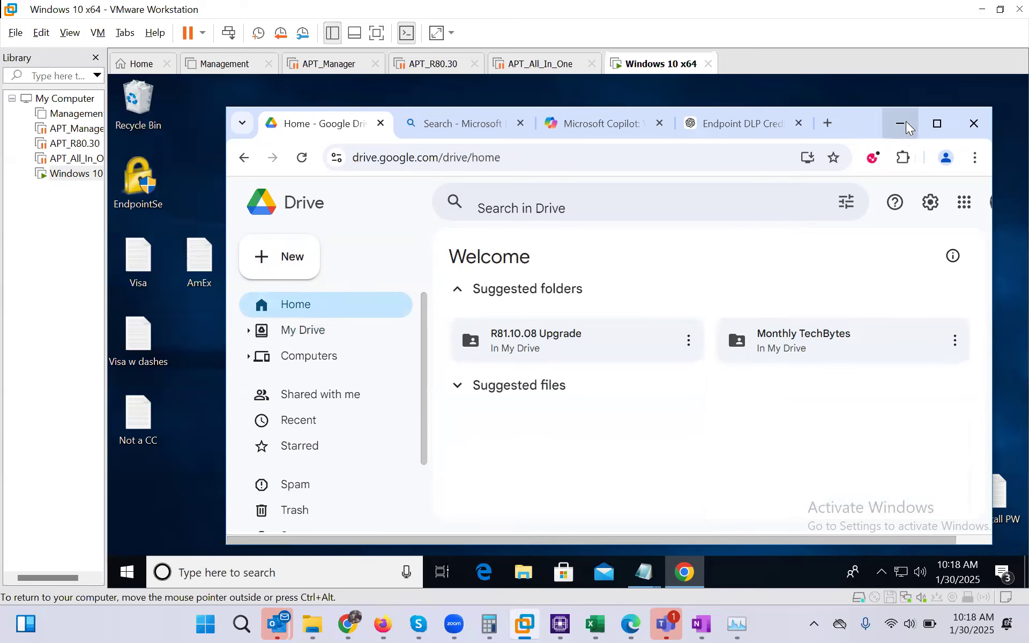
click(310, 259)
double_click(565, 336)
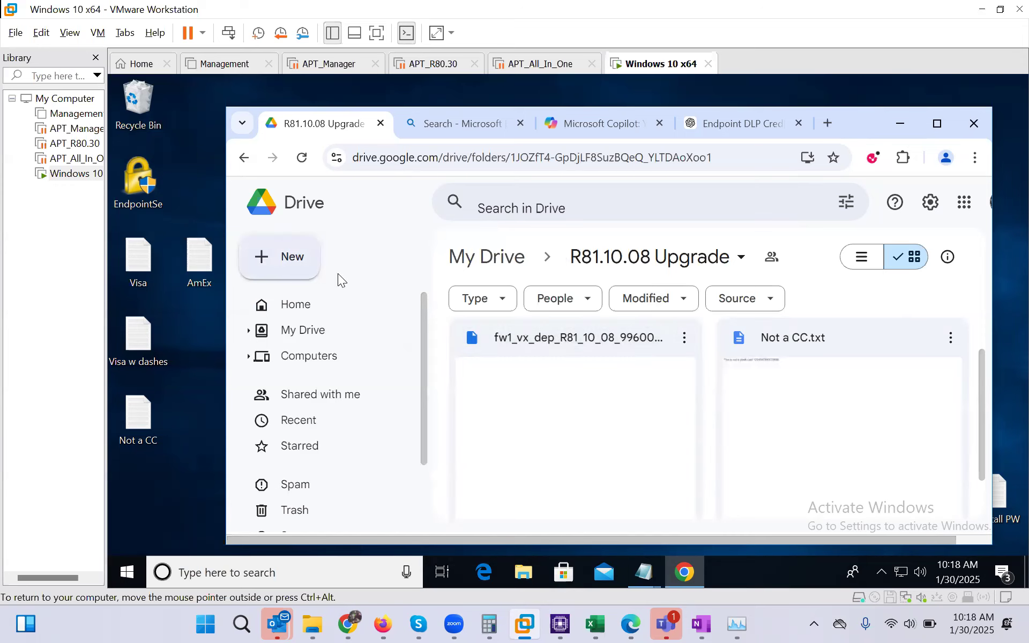
Upload the desktop folder Test Folder DLP and its two files to Google Drive
click(294, 263)
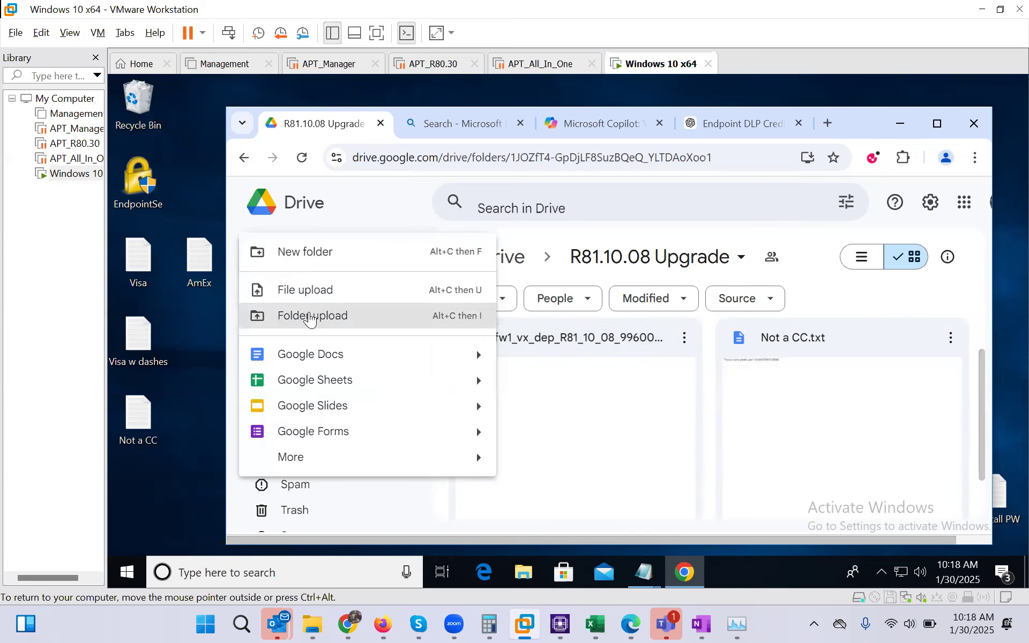
click(310, 316)
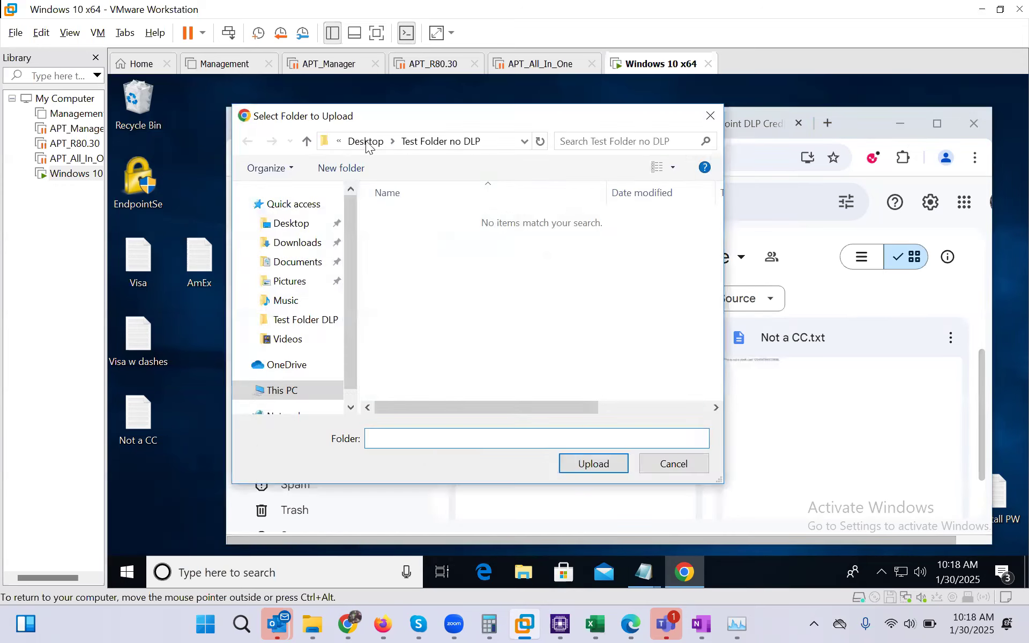
click(366, 142)
click(424, 218)
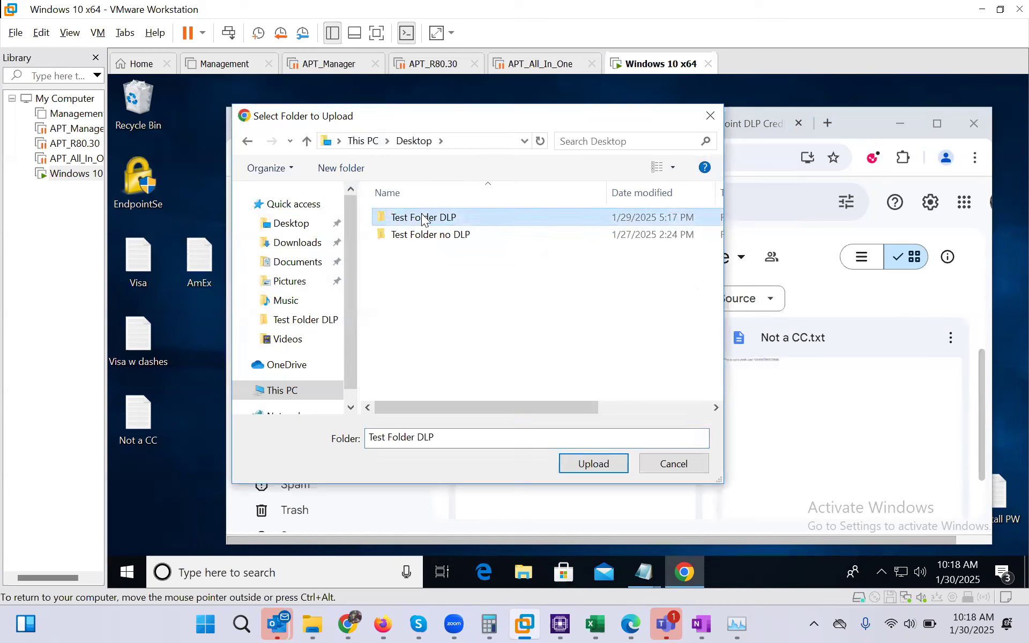
click(590, 386)
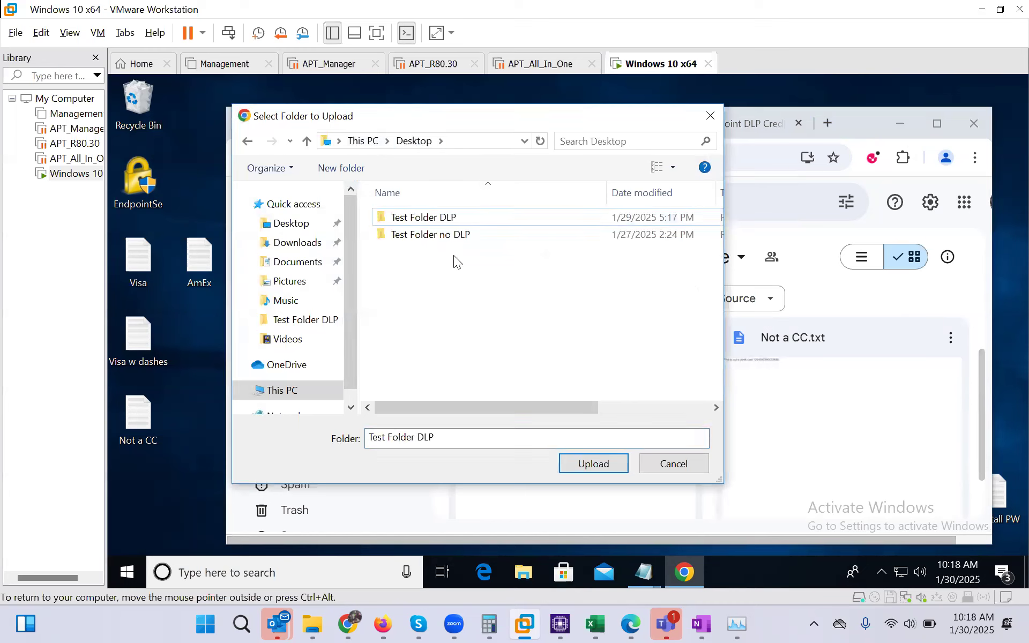
click(590, 465)
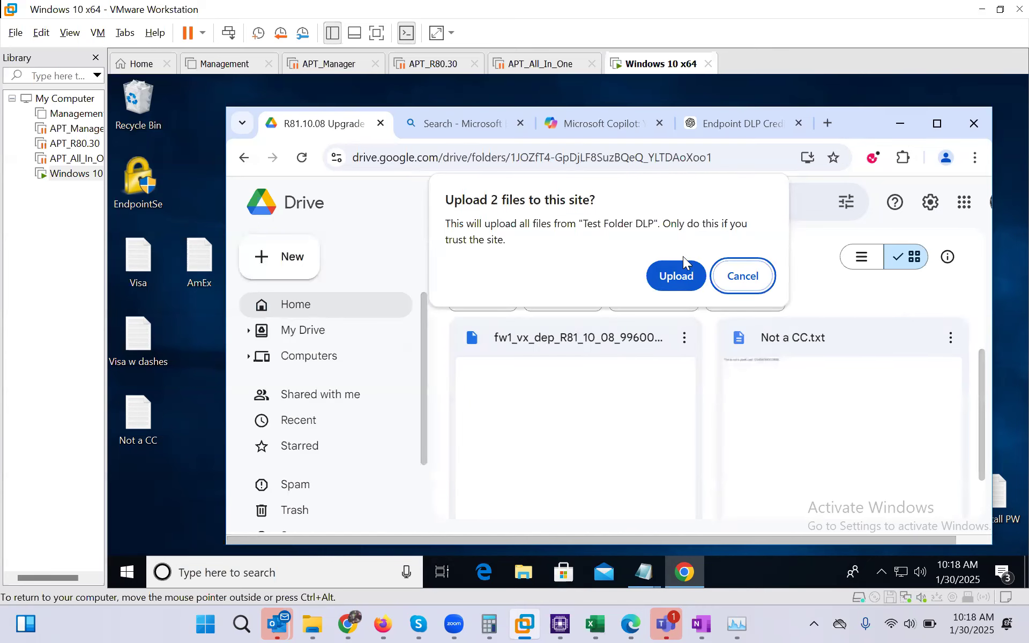
click(677, 276)
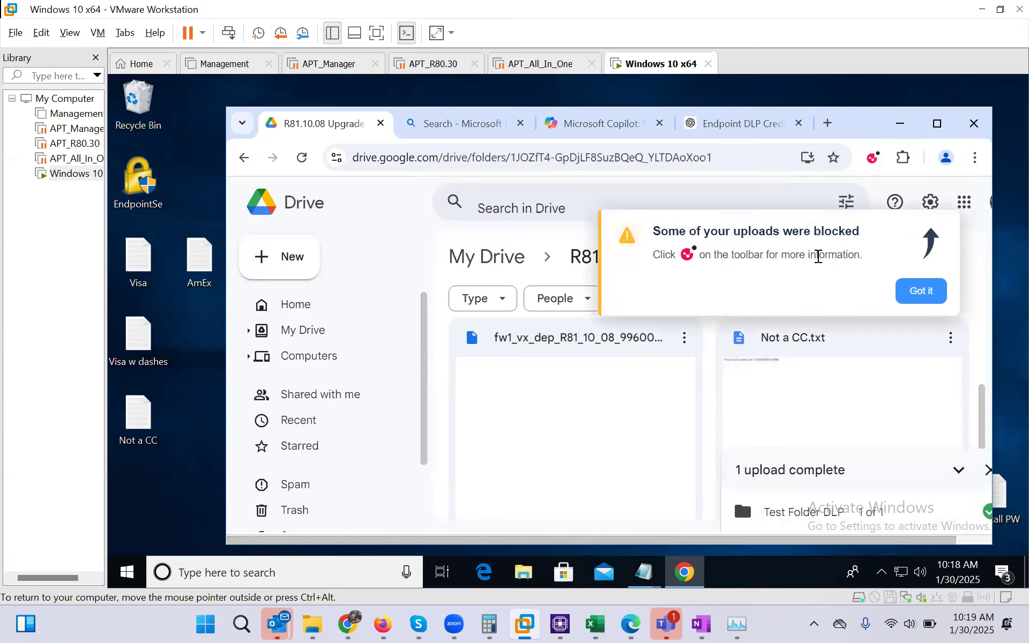
Dismiss the blocked-upload notice, review Harmony Endpoint's DLP events list, and close the upload panel
click(919, 291)
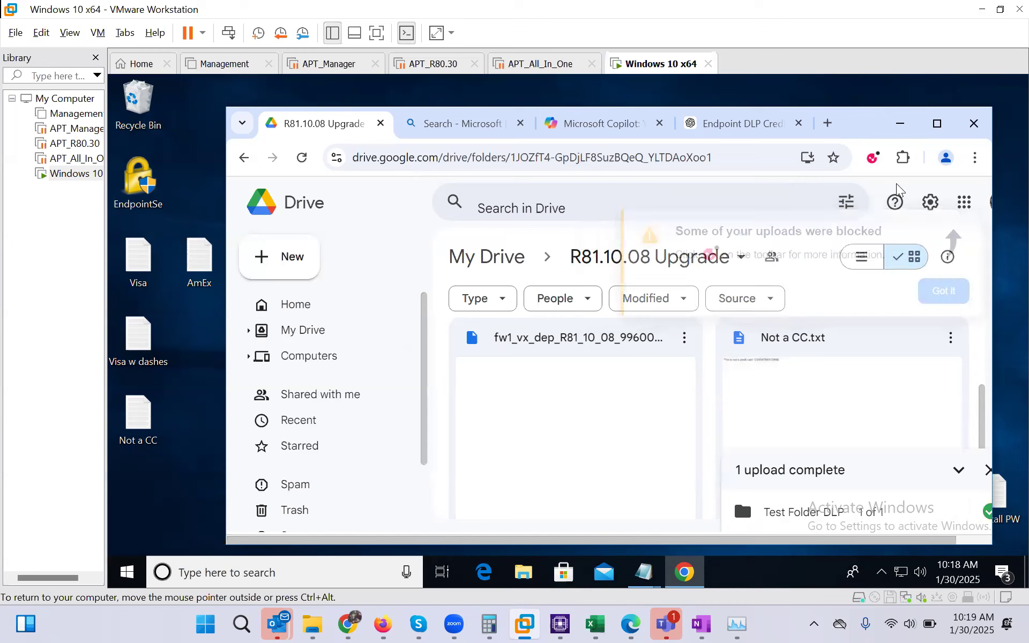
click(868, 159)
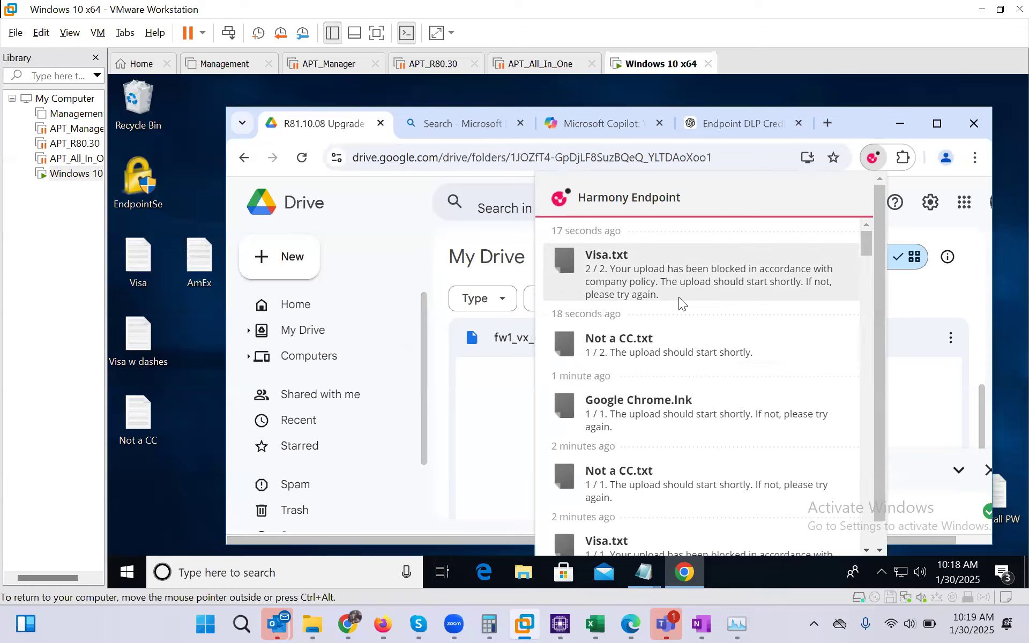
click(448, 272)
scroll(667, 422, down, 1)
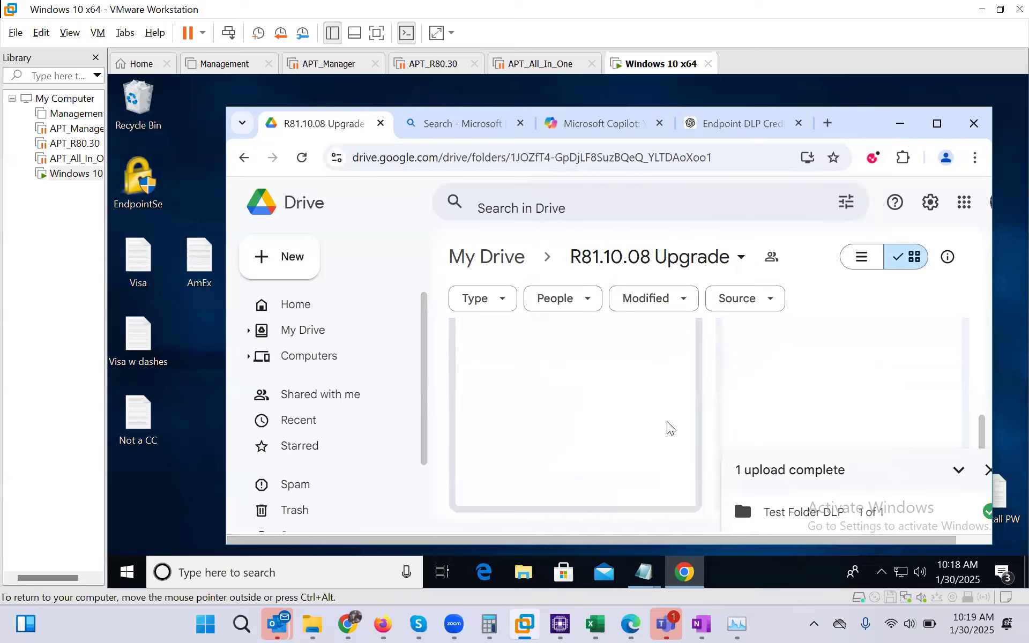
click(982, 471)
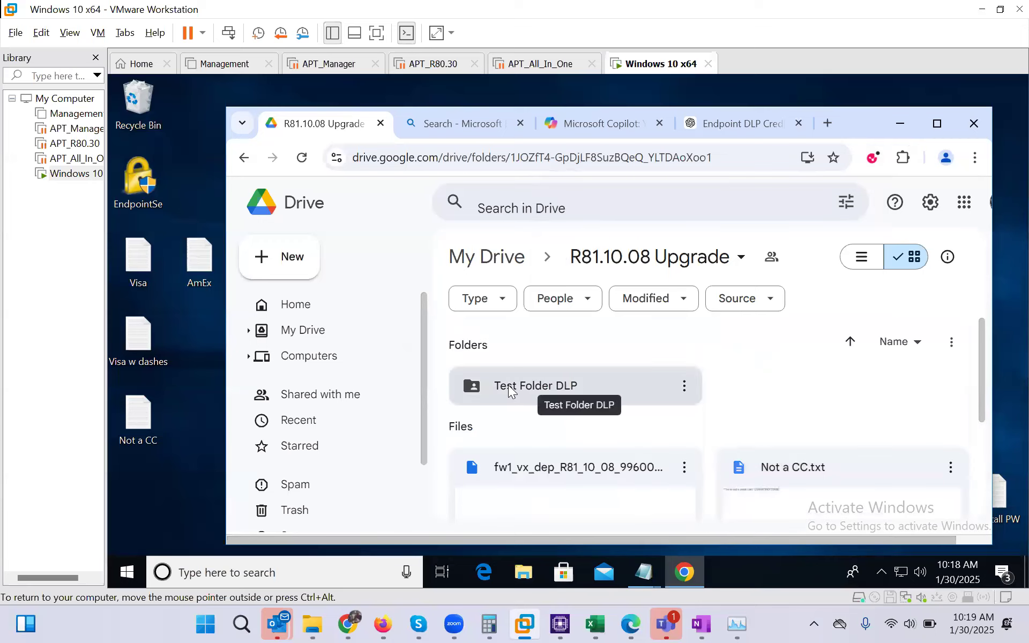
Open Test Folder DLP to confirm it contains only Not a CC.txt
double_click(590, 375)
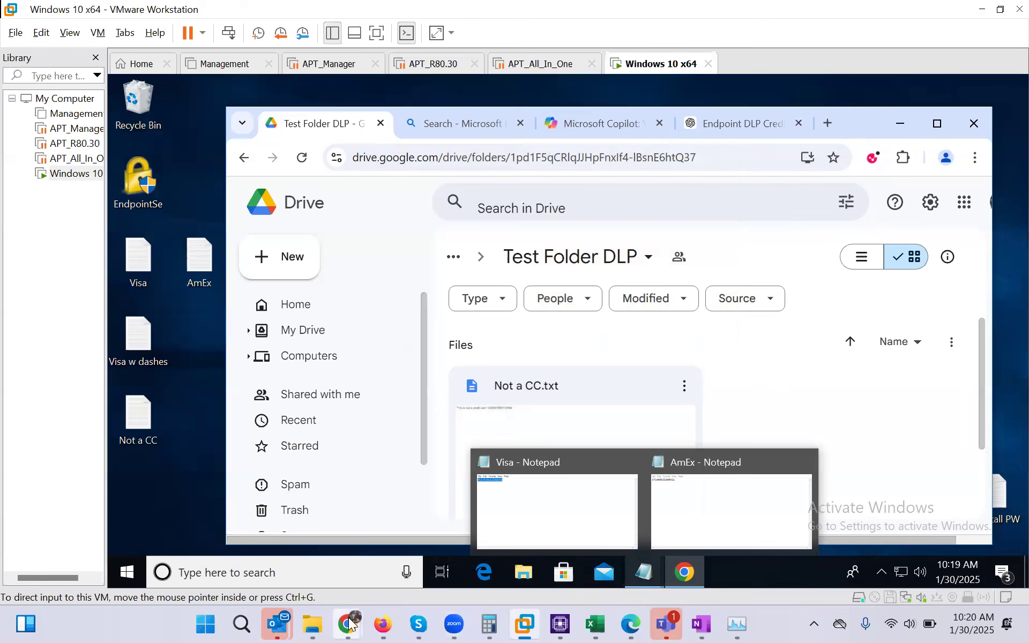
mouse_move(349, 623)
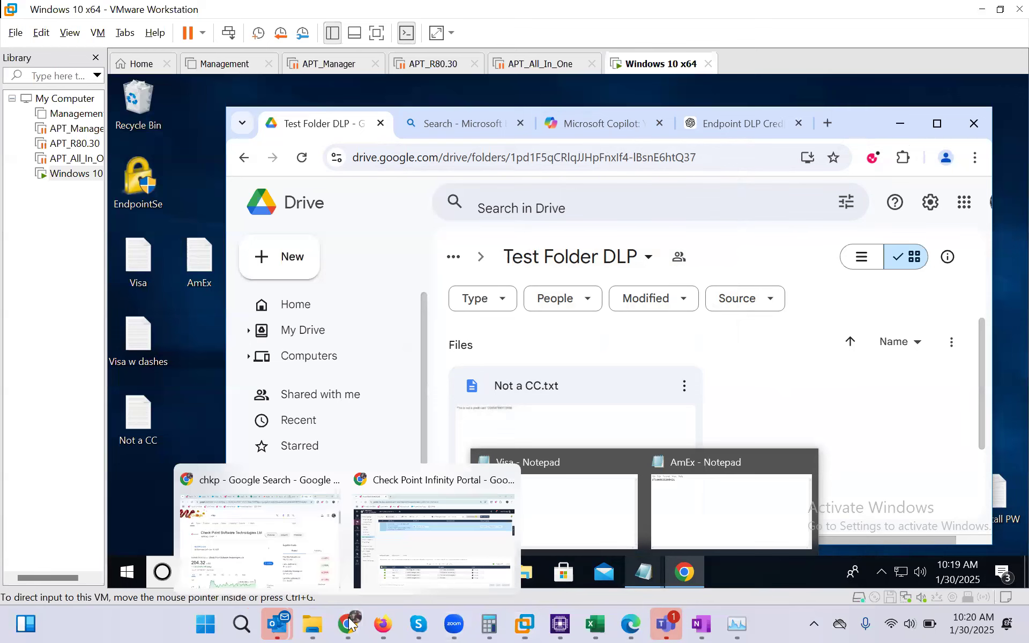
click(407, 557)
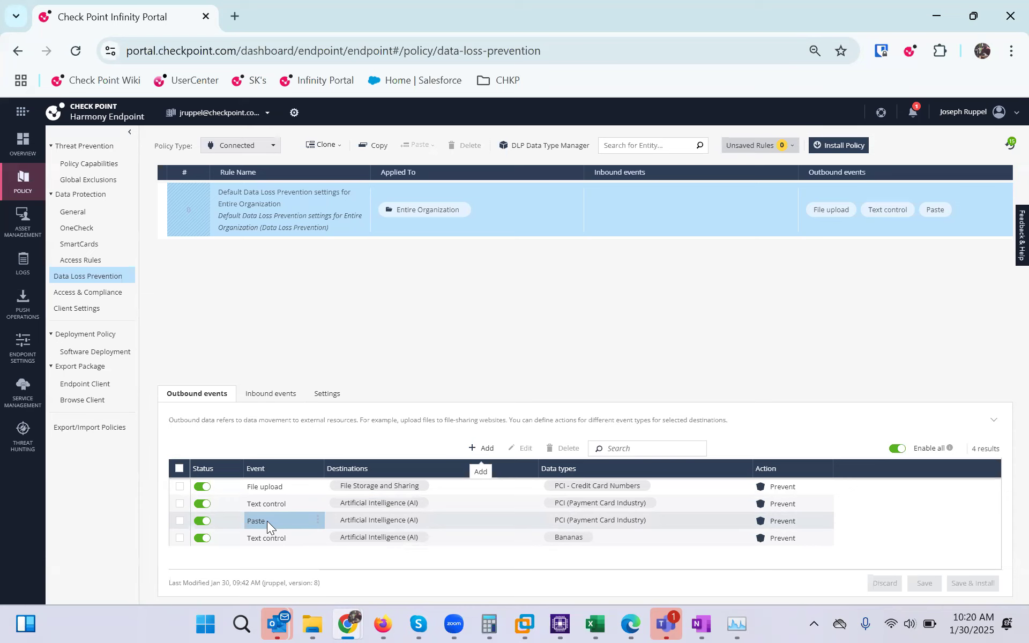
key(alt+Tab)
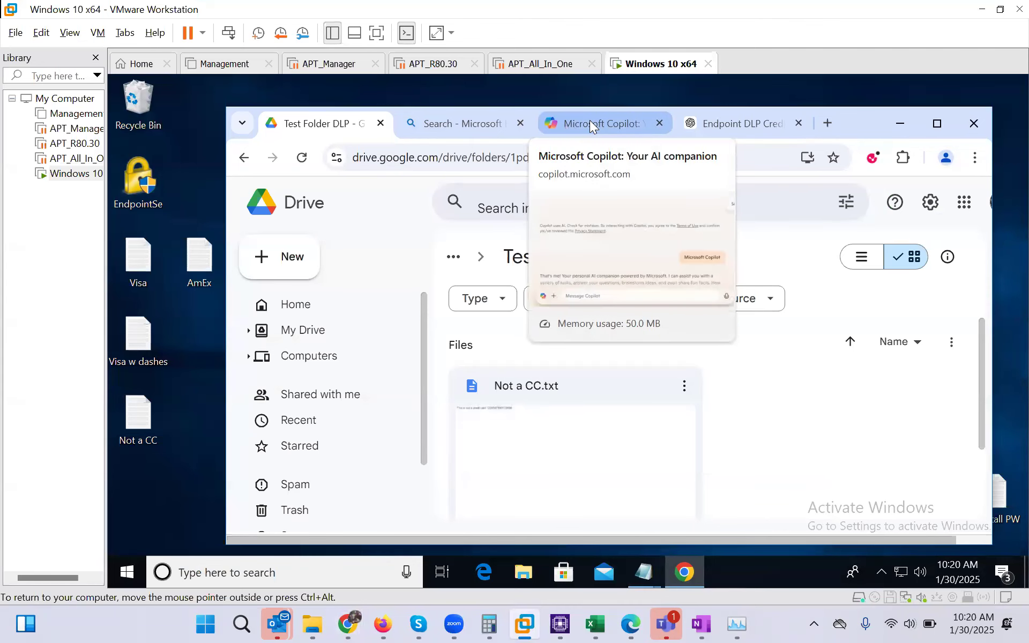
click(590, 121)
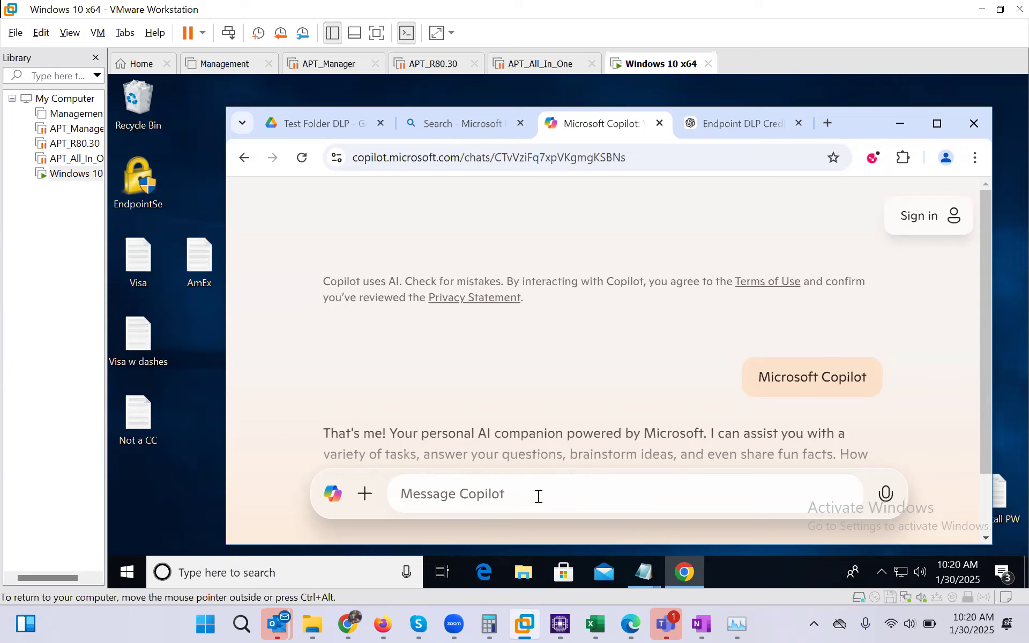
text(4)
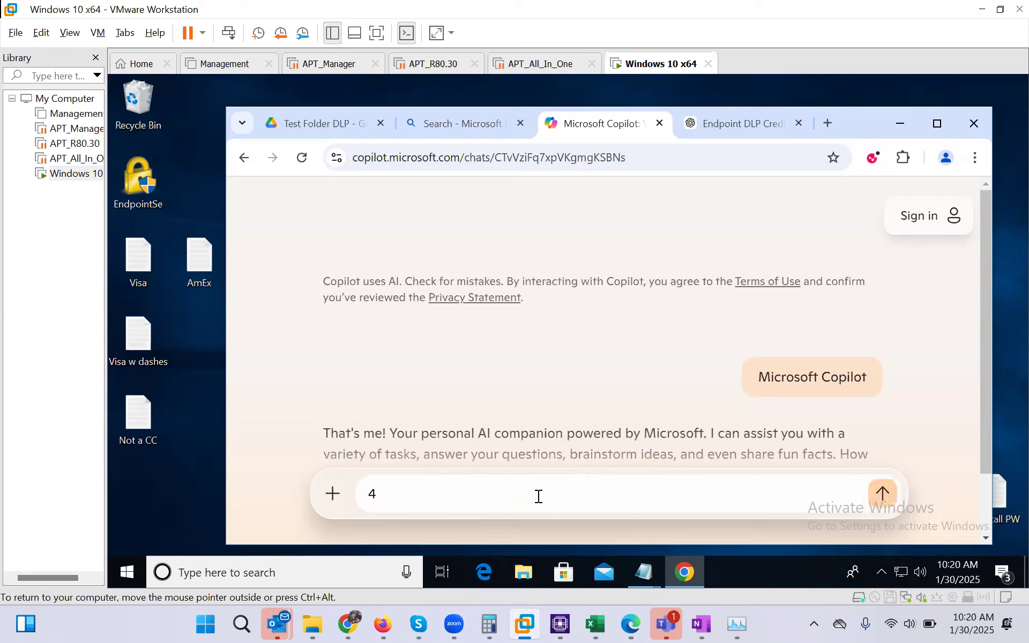
text(111111111111111)
key(Return)
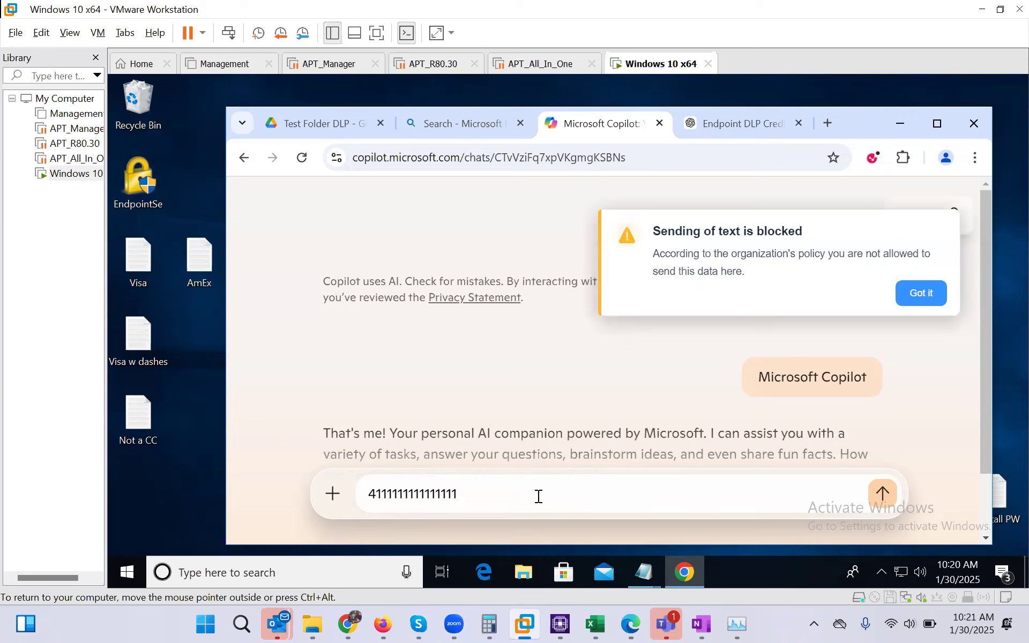
click(872, 159)
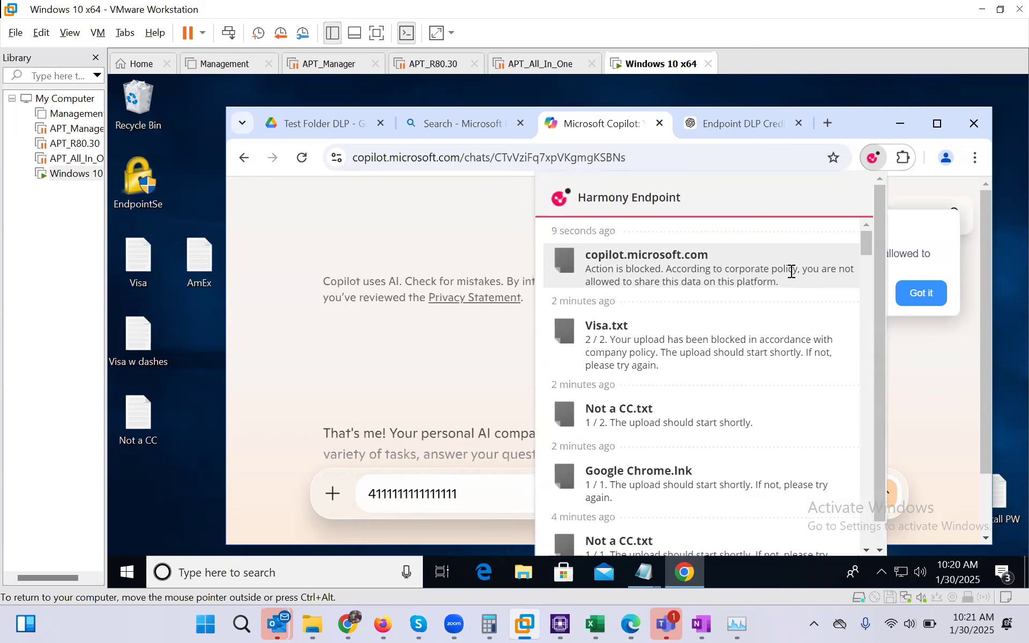
click(474, 496)
drag(475, 496, 354, 490)
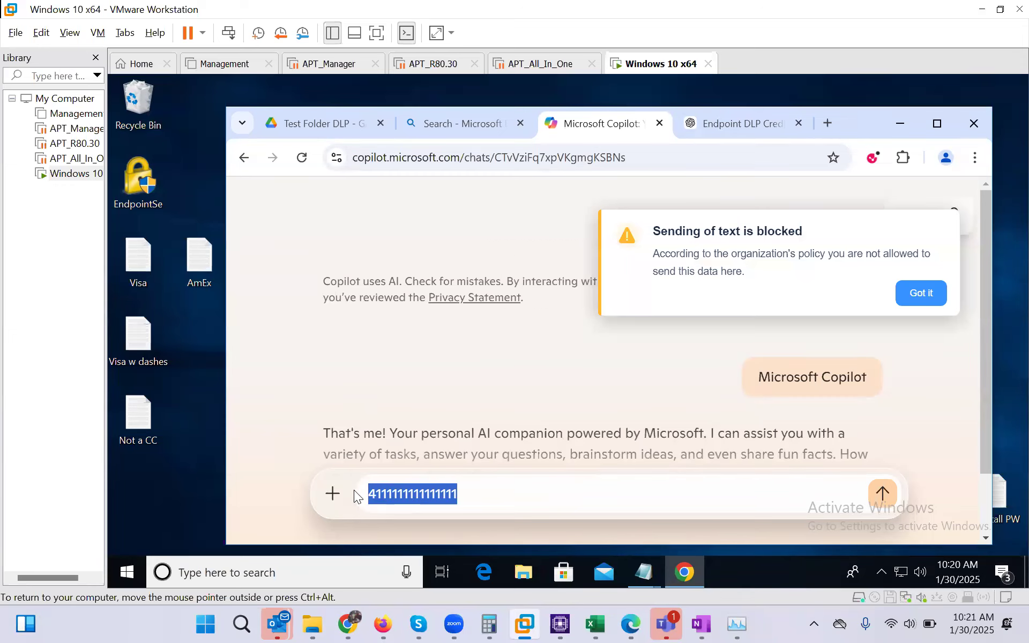
Clear the Copilot message box and copy the card number from the AmEx test file
key(BackSpace)
double_click(191, 259)
drag(256, 163, 160, 165)
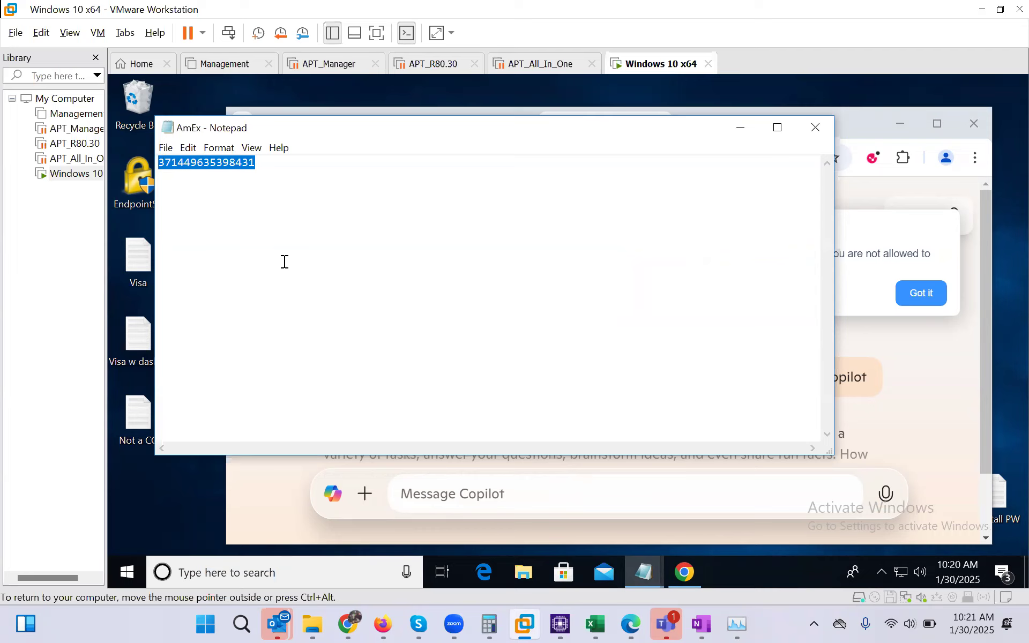
click(816, 128)
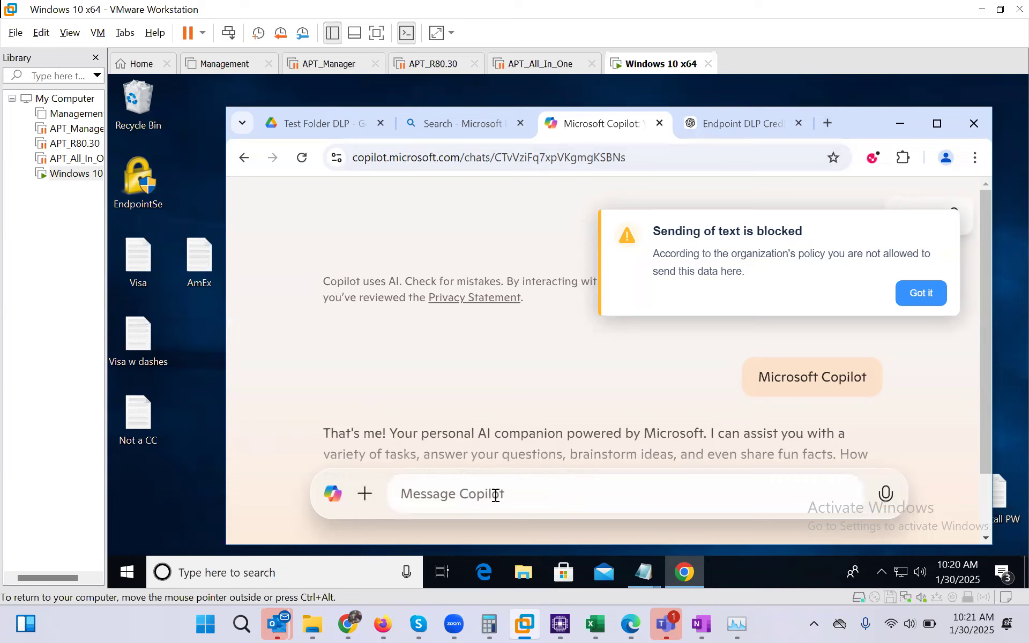
Try pasting the AmEx number into Copilot, dismiss the block notice, and check the block log
key(ctrl+v)
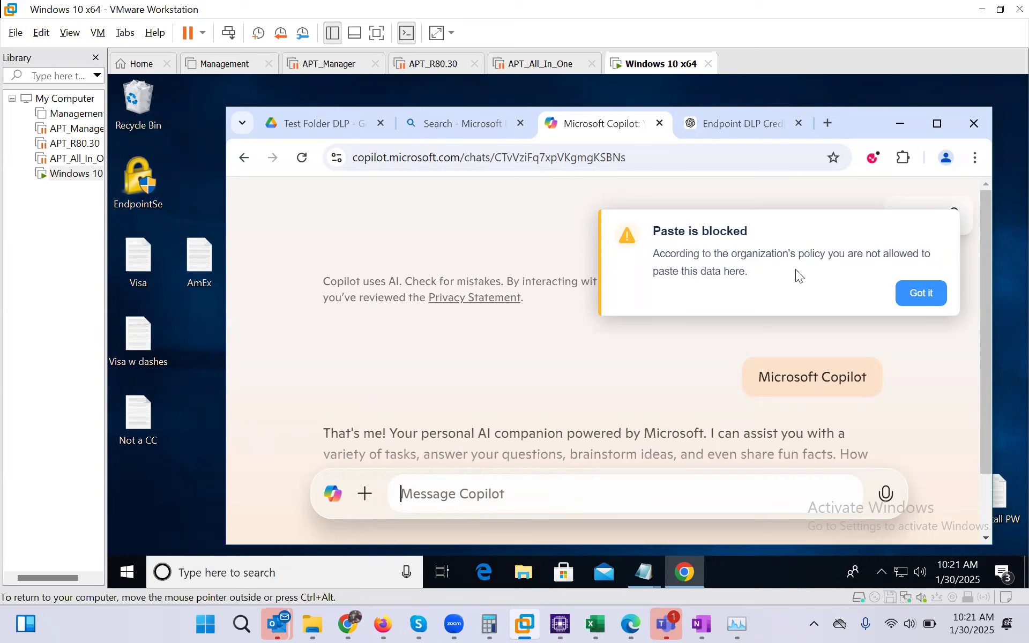
click(921, 293)
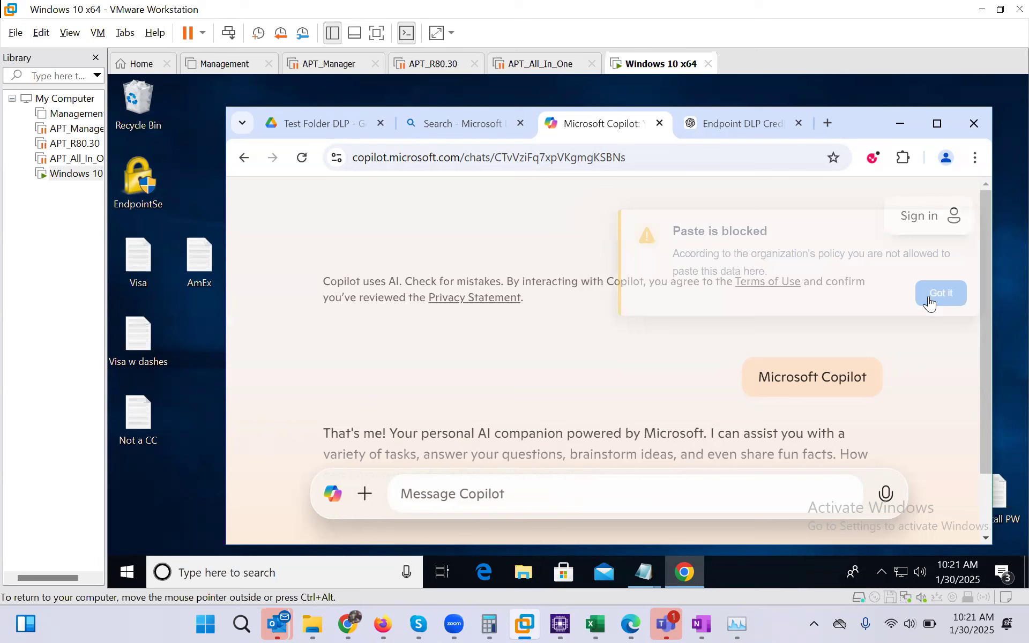
click(872, 155)
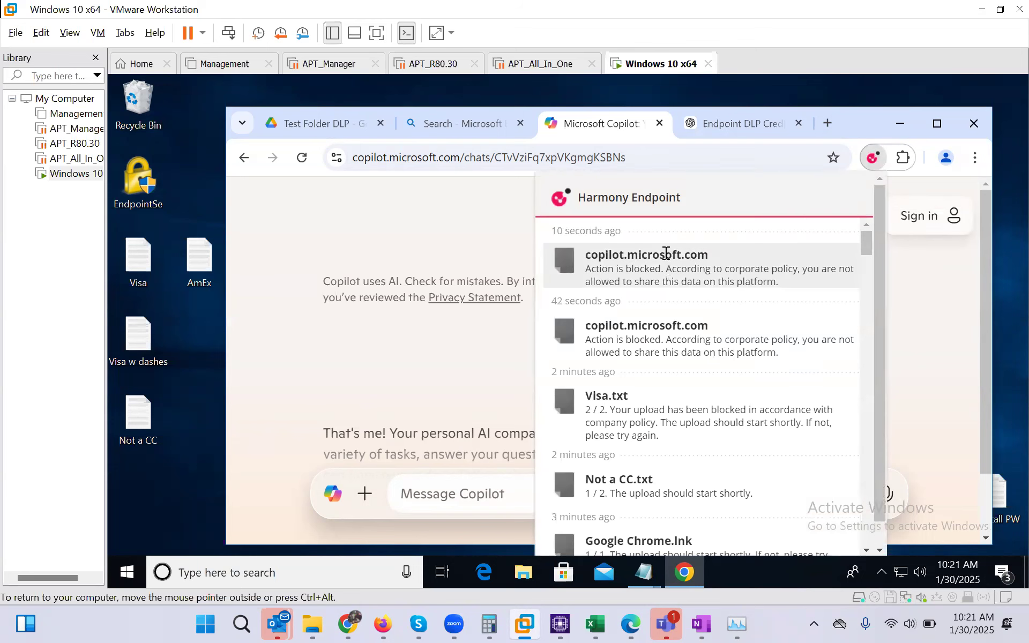
click(461, 237)
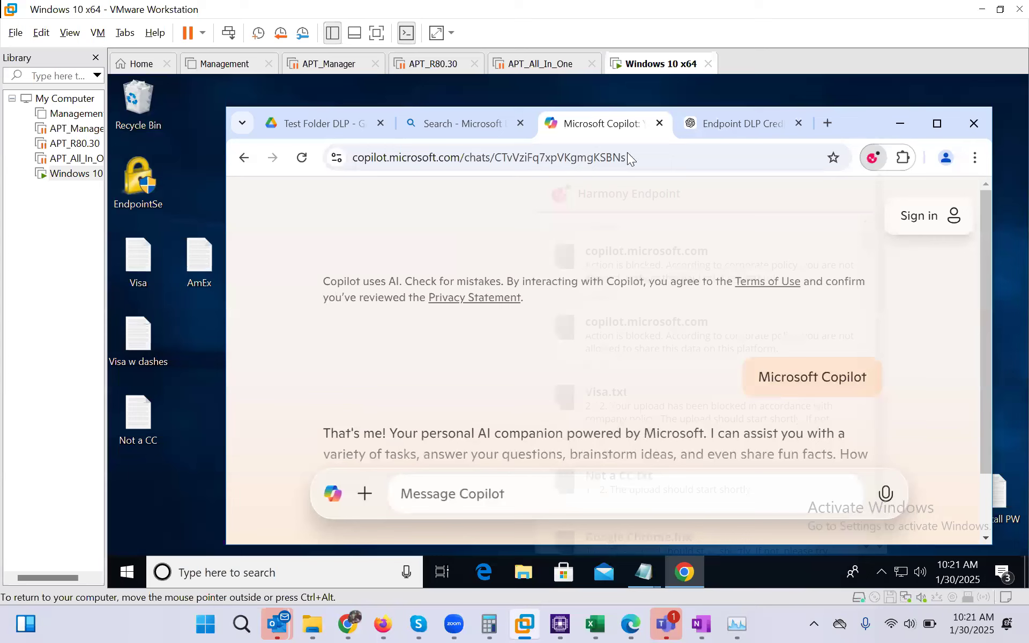
click(731, 124)
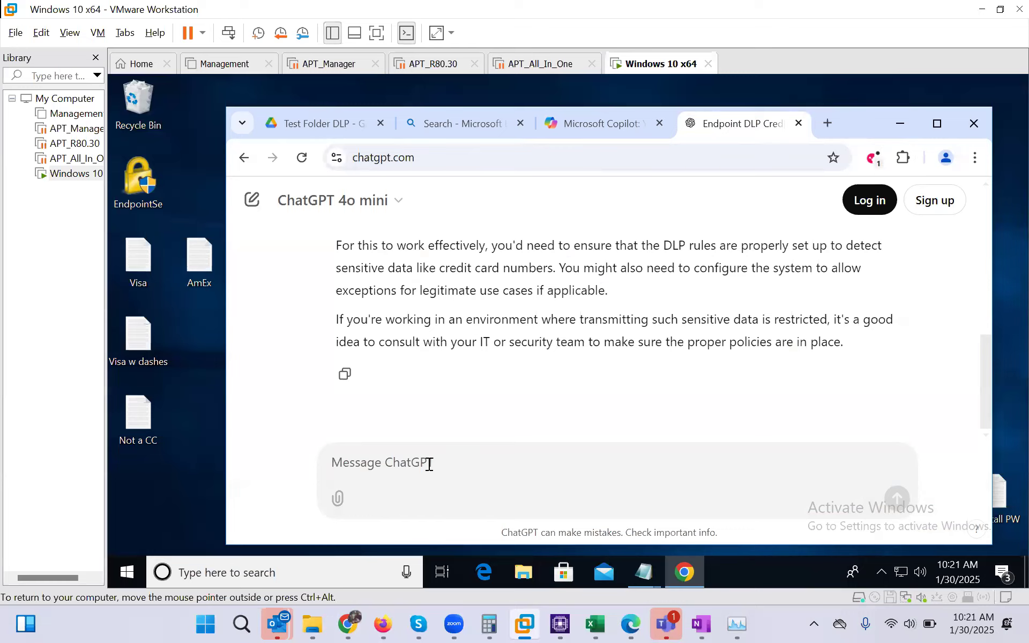
key(ctrl+v)
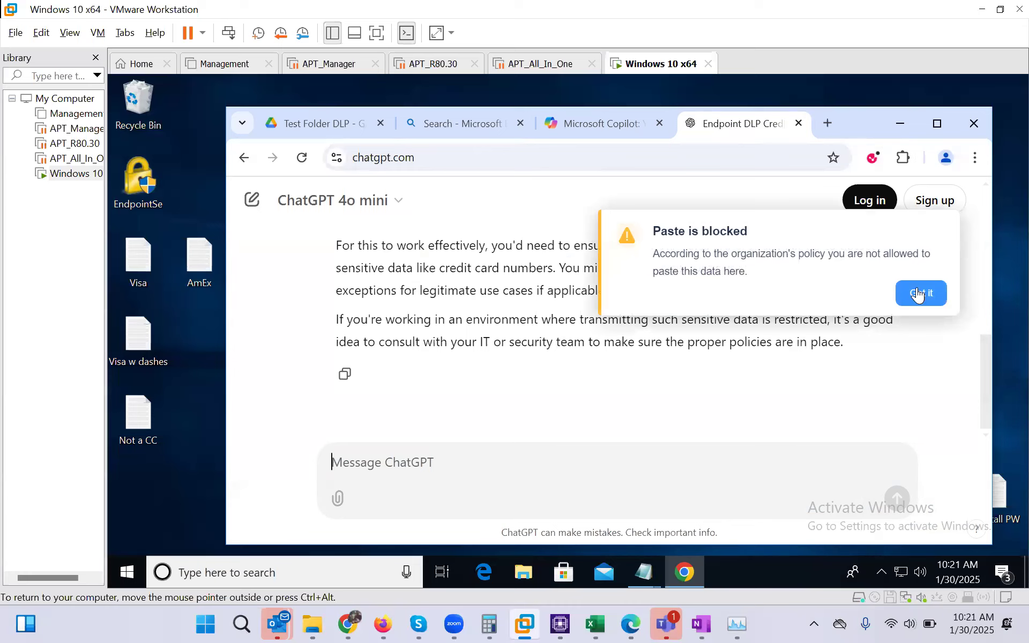
click(918, 295)
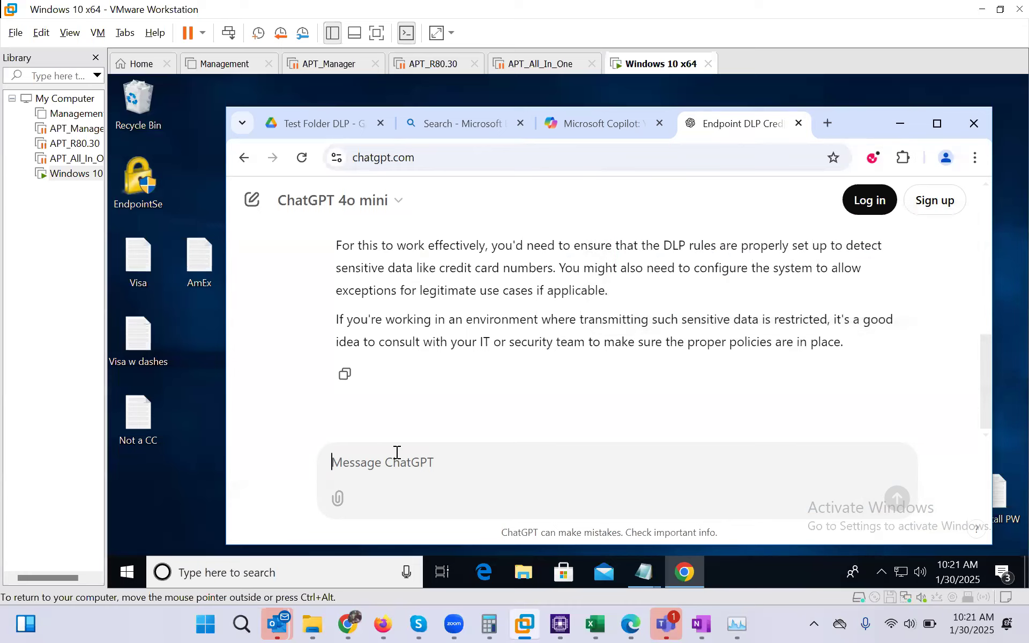
text(411)
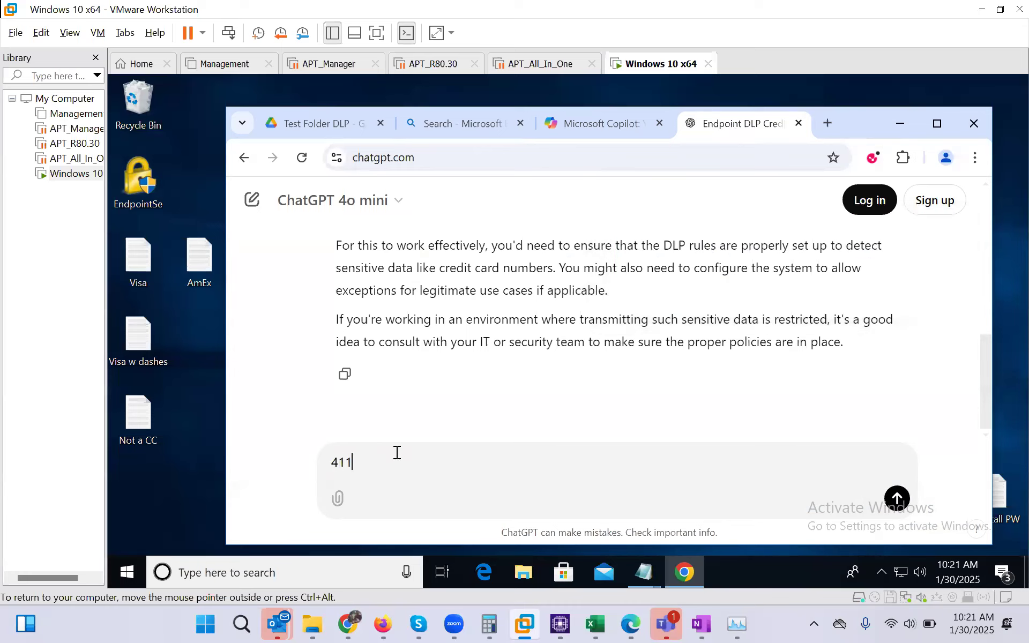
text(1111111111111)
key(Return)
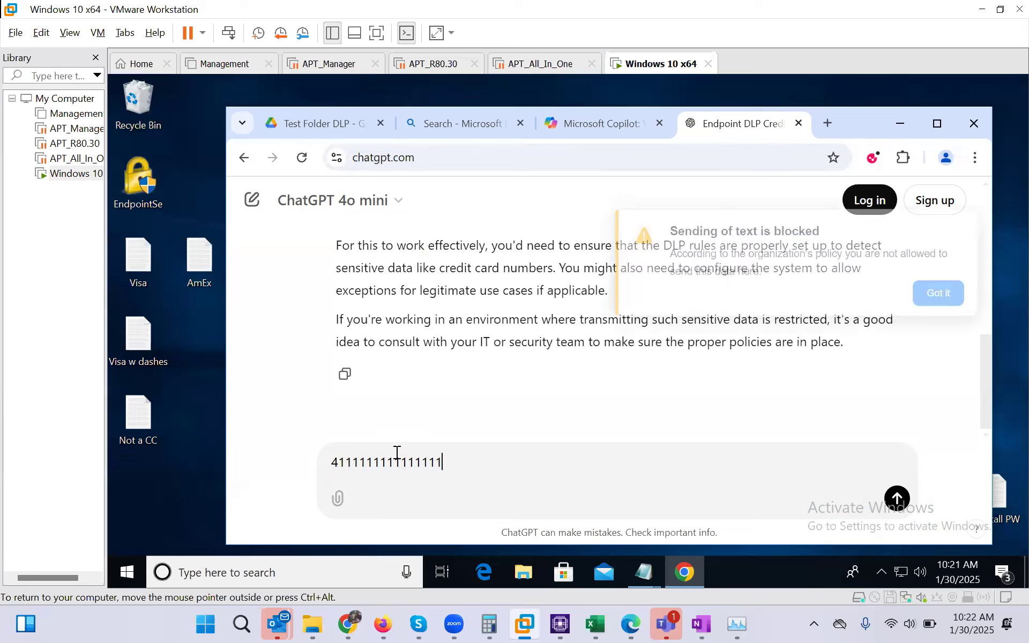
drag(449, 468, 320, 455)
key(BackSpace)
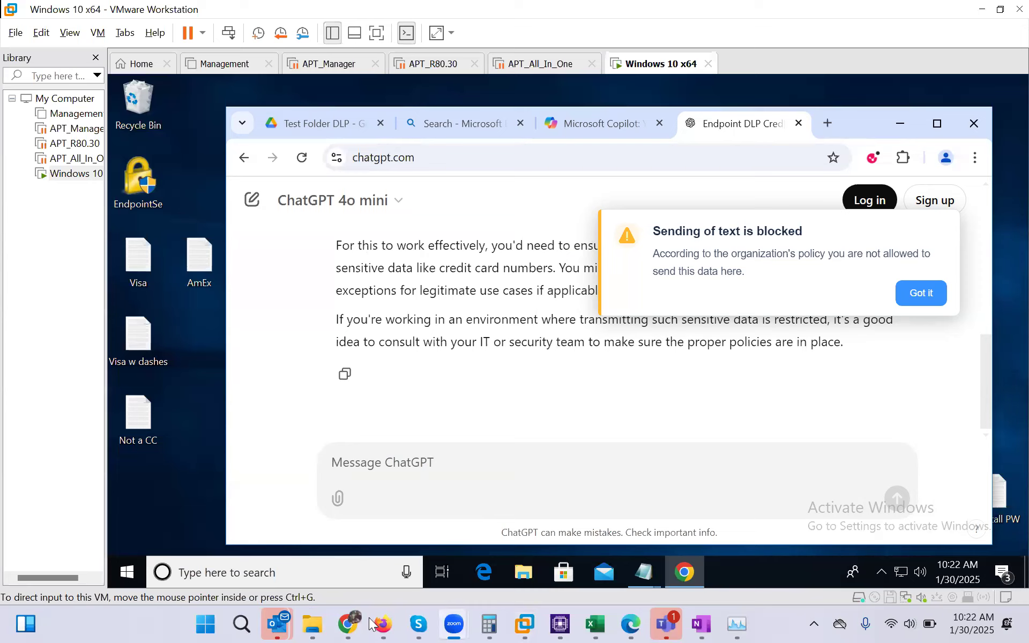
mouse_move(348, 623)
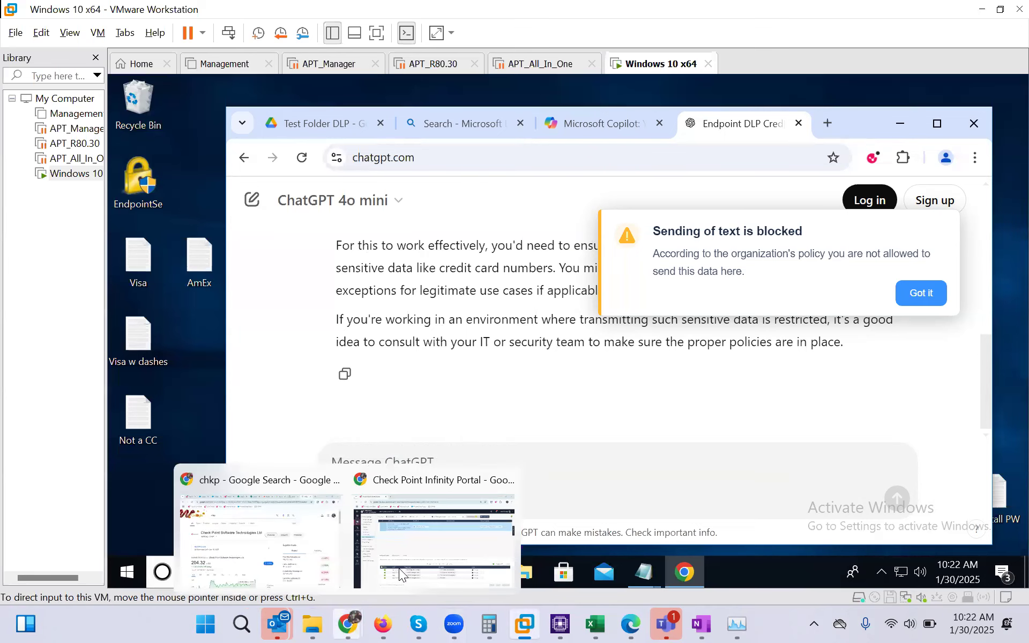
Refresh the Harmony Endpoint logs and open the newest blocked upload event's details
click(398, 569)
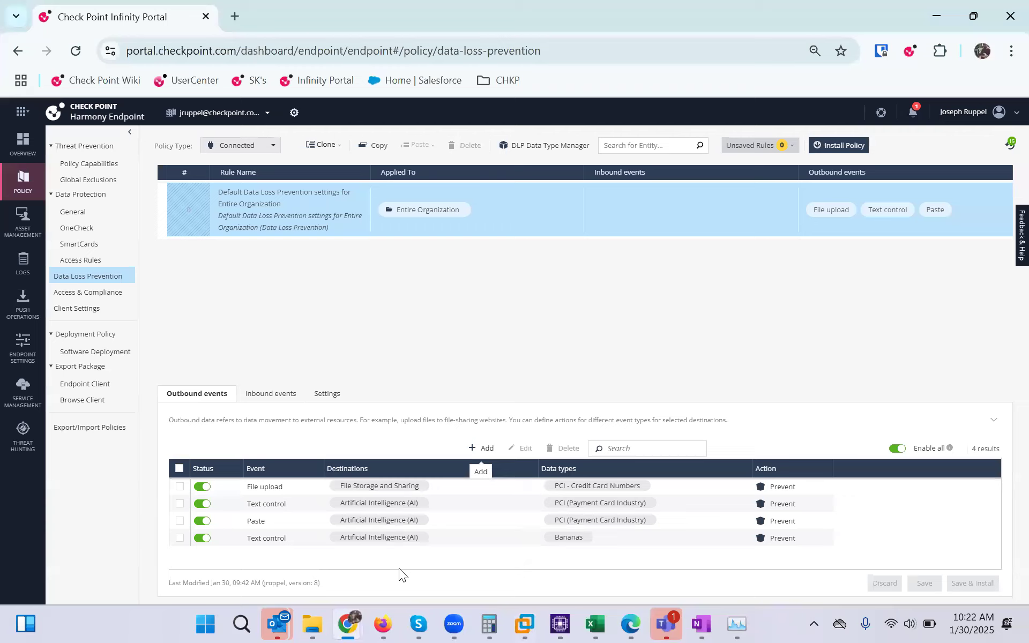
click(13, 275)
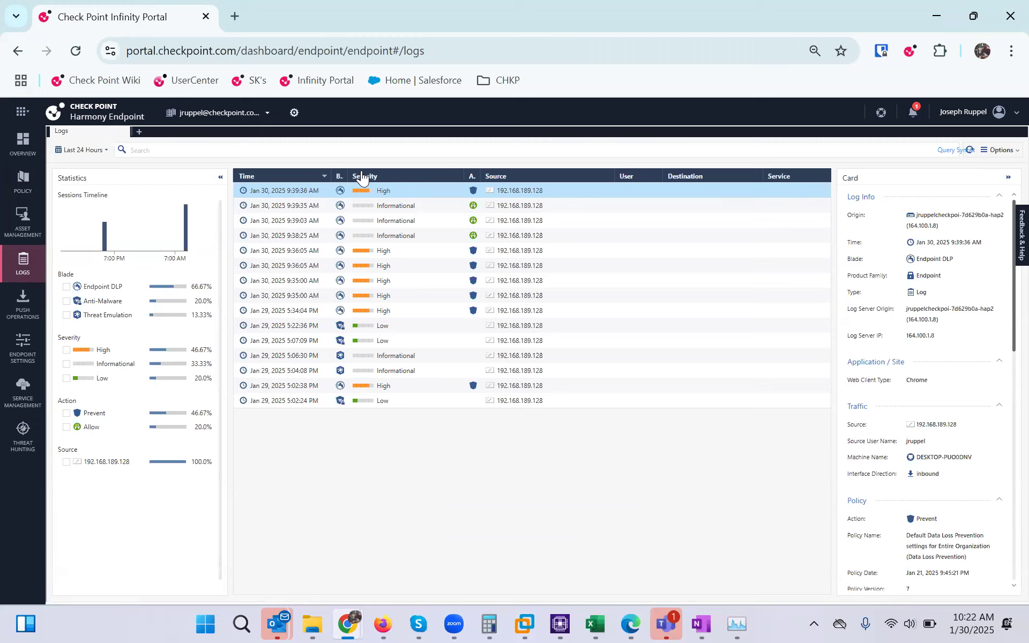
click(970, 156)
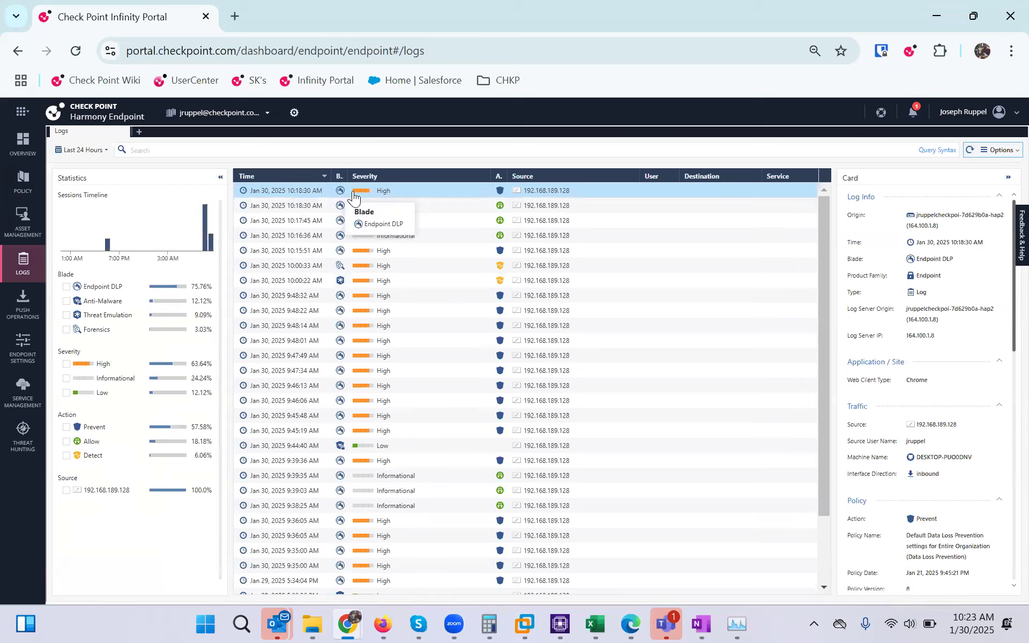
double_click(410, 193)
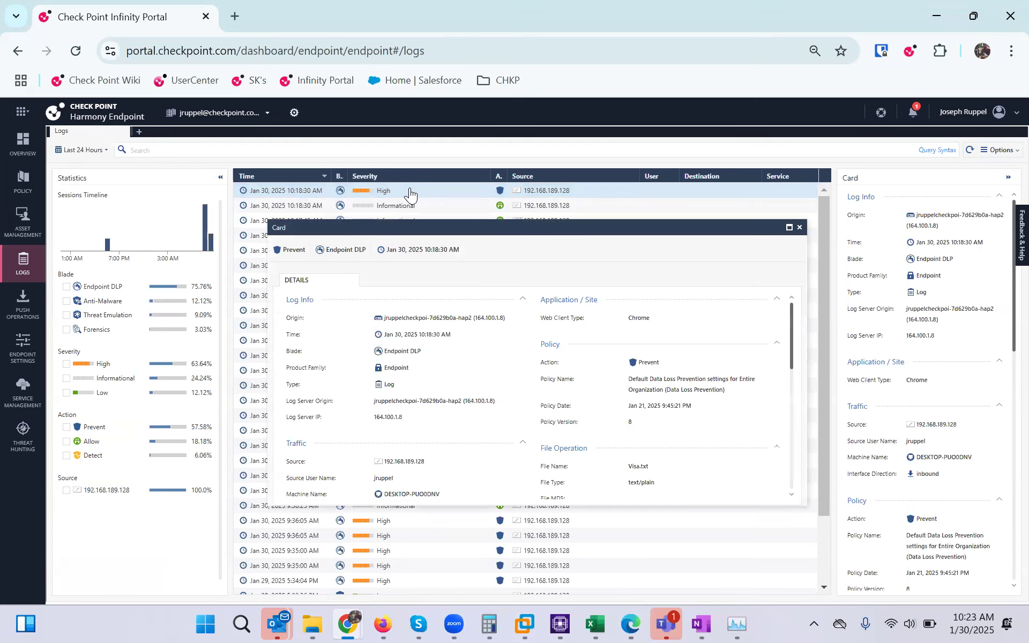
Scroll through the blocked Visa.txt event details, close them, and go to Overview
scroll(512, 370, down, 10)
scroll(511, 370, up, 3)
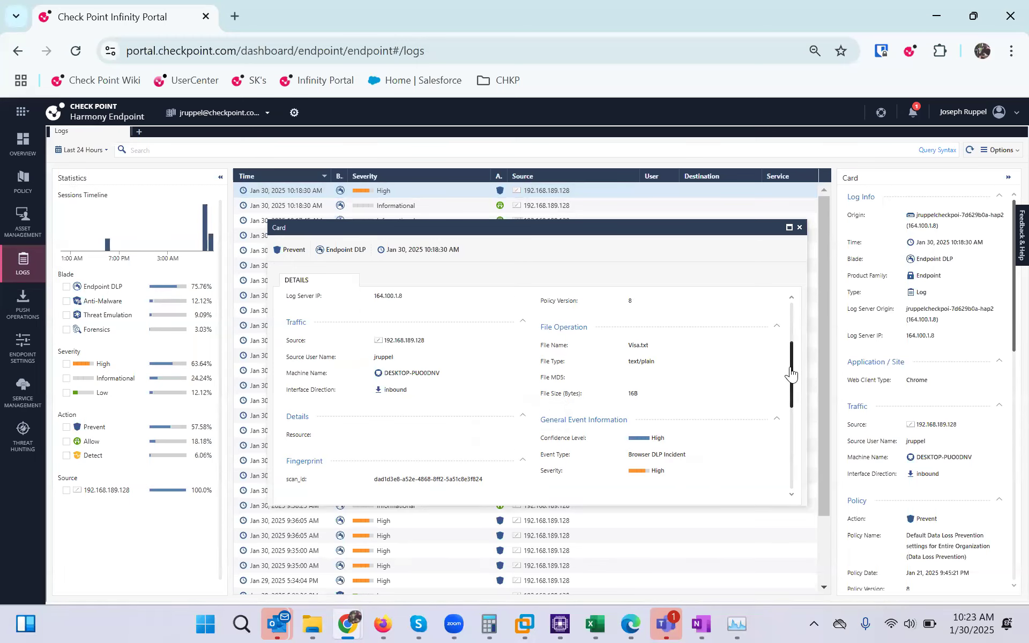
drag(792, 366, 792, 368)
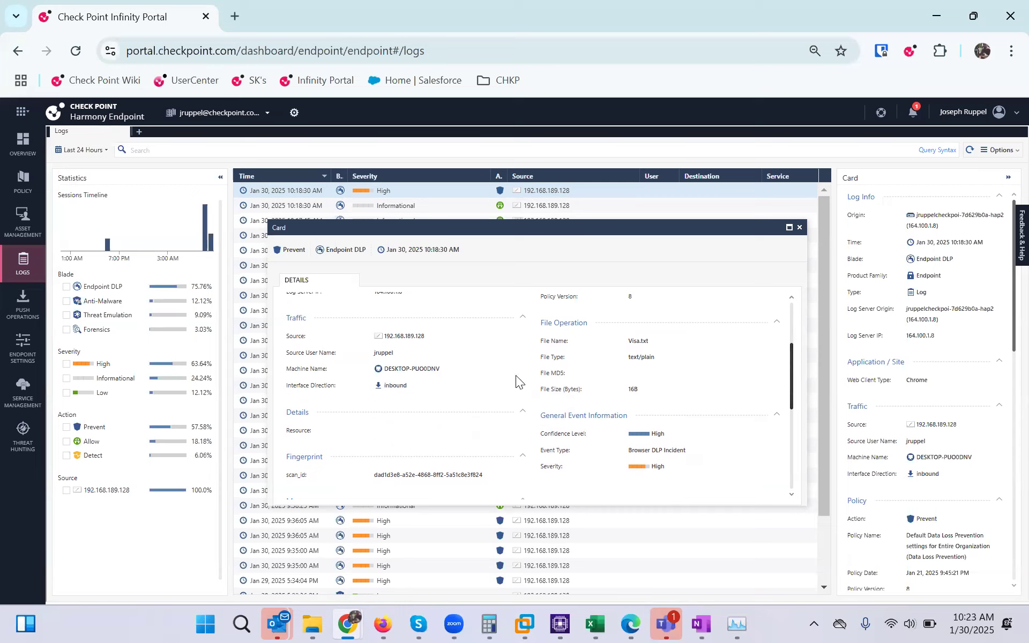
drag(791, 375, 794, 438)
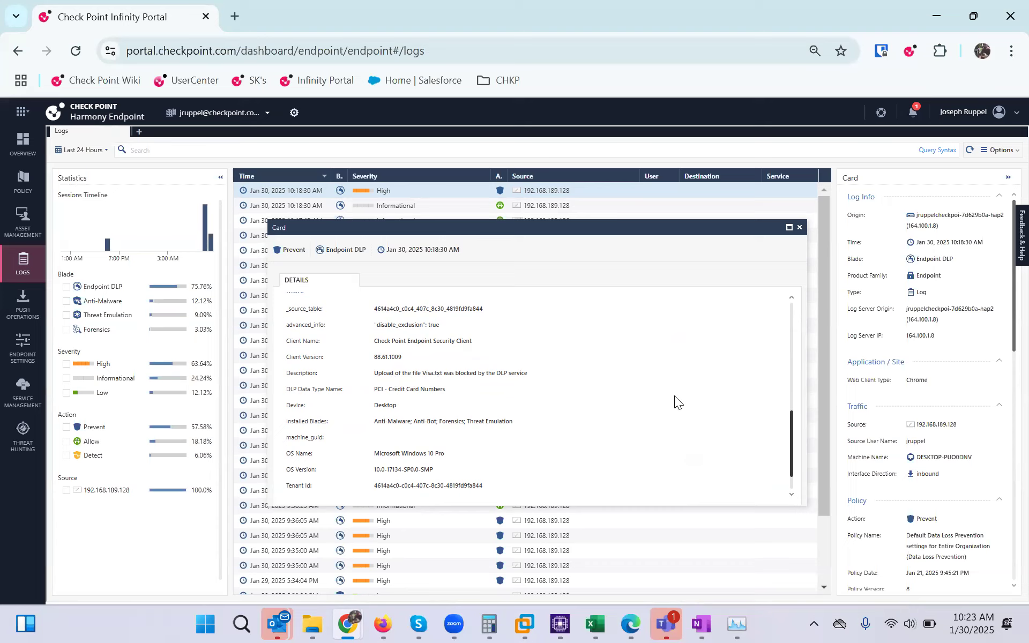
drag(791, 432, 792, 462)
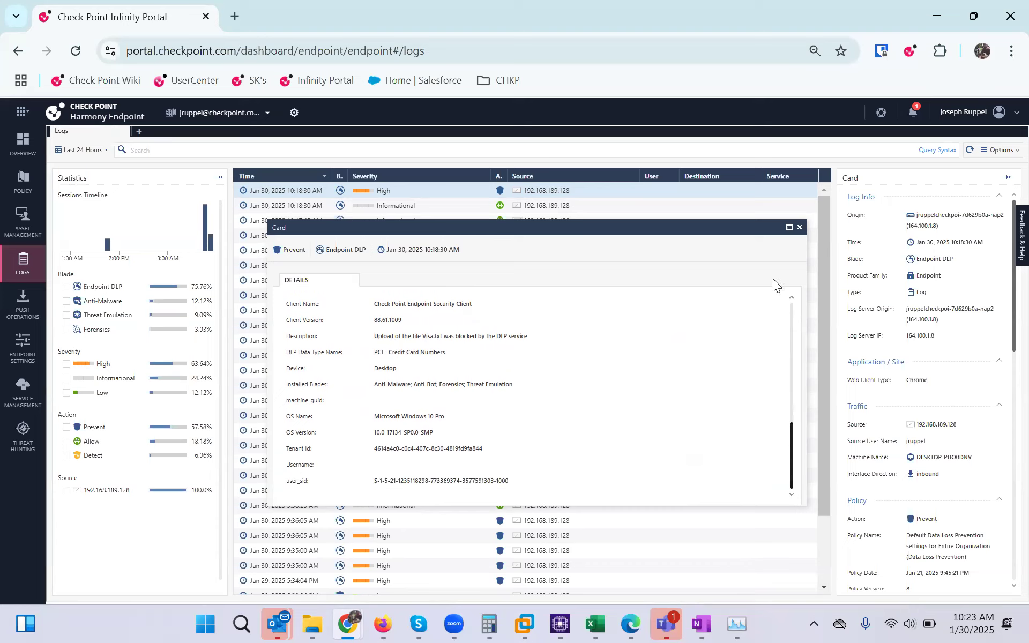
click(800, 228)
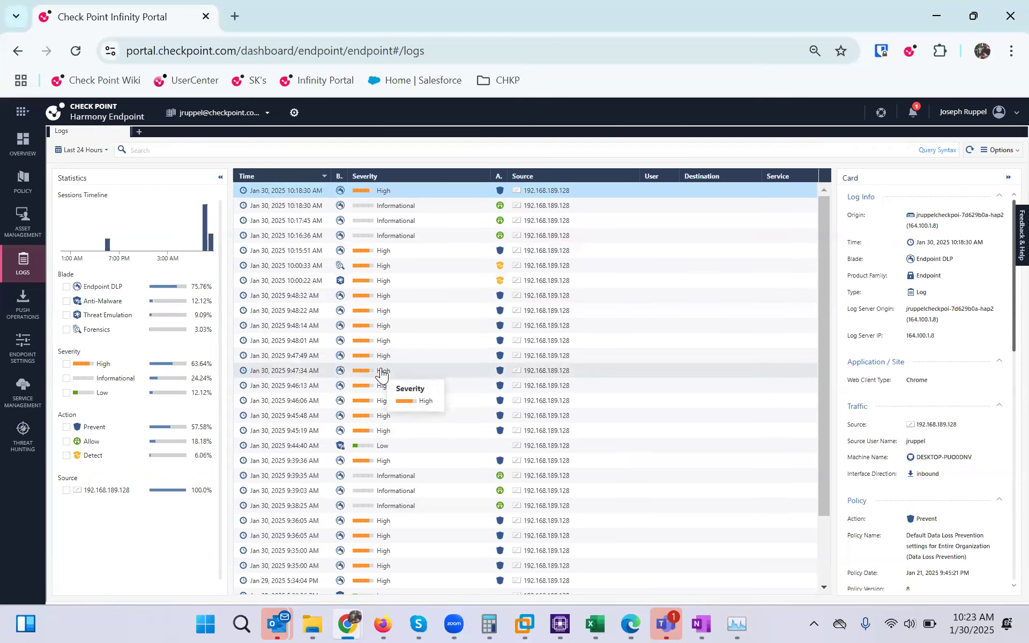
click(22, 142)
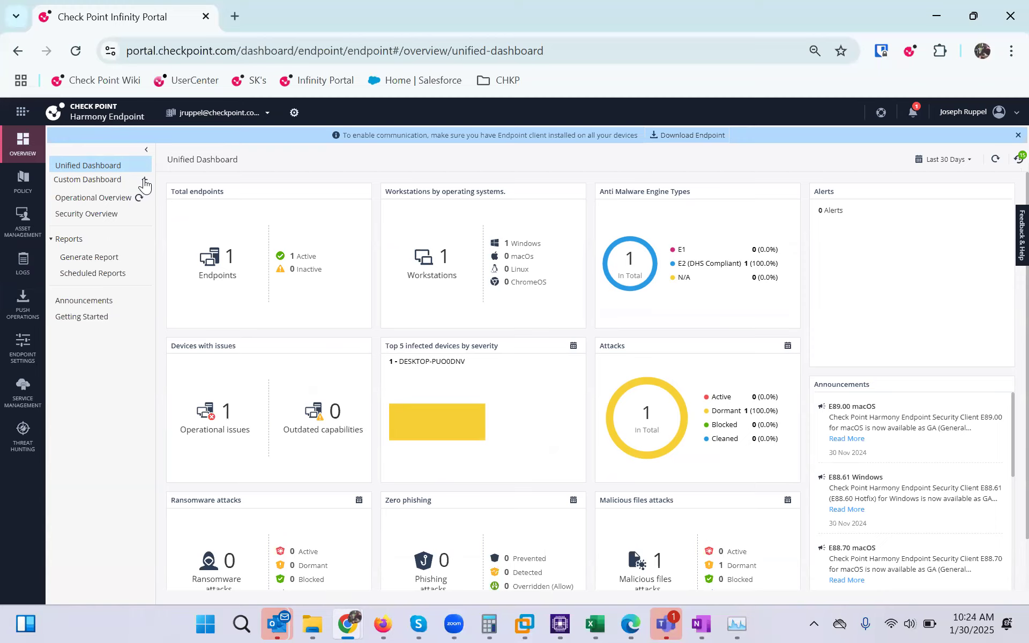
Add a Blank dashboard from Custom Dashboard, creating new (30/01/2025)
click(143, 184)
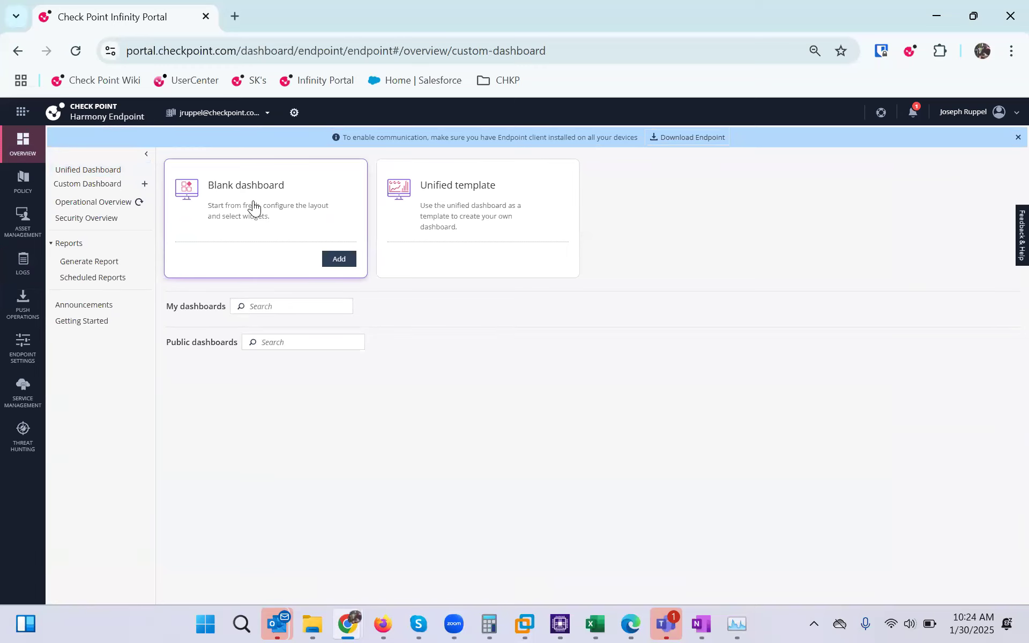
click(339, 259)
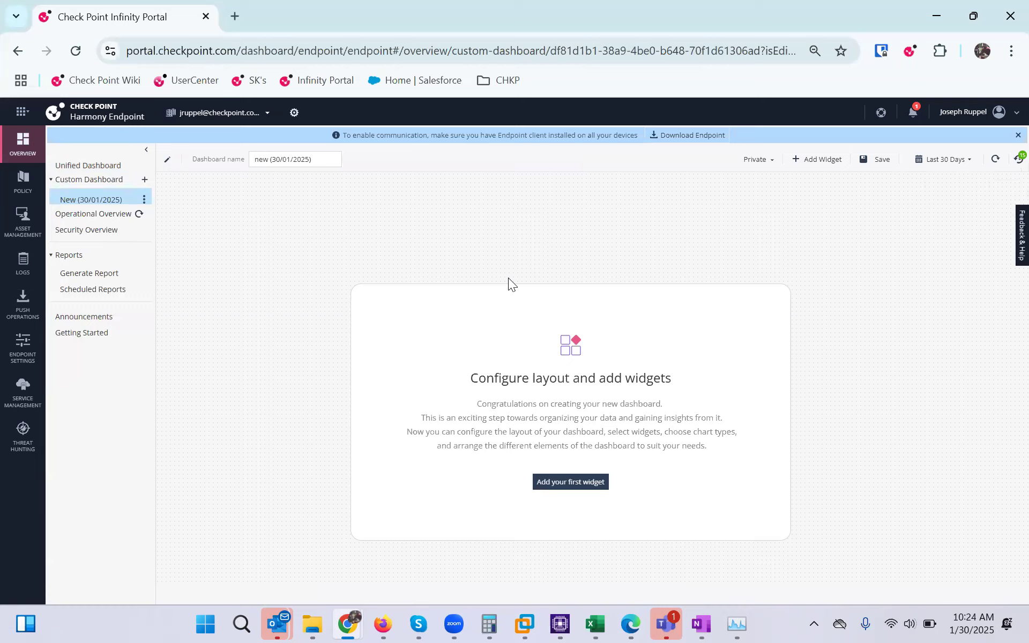
Add the DLP scanned files and DLP events by data types widgets via a DLP search
click(571, 481)
click(370, 230)
text(DLP)
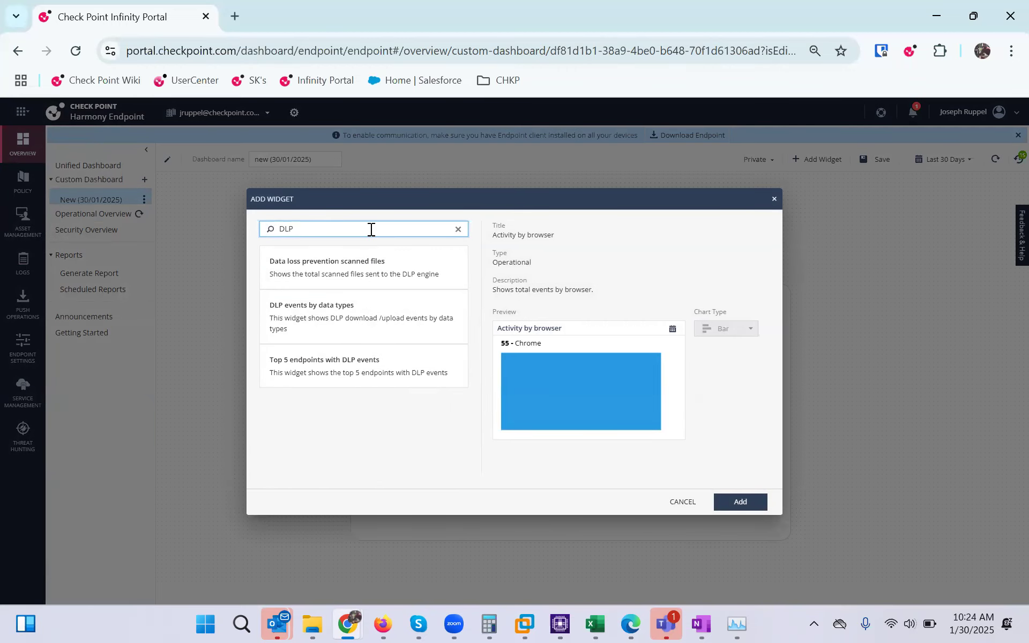
click(350, 267)
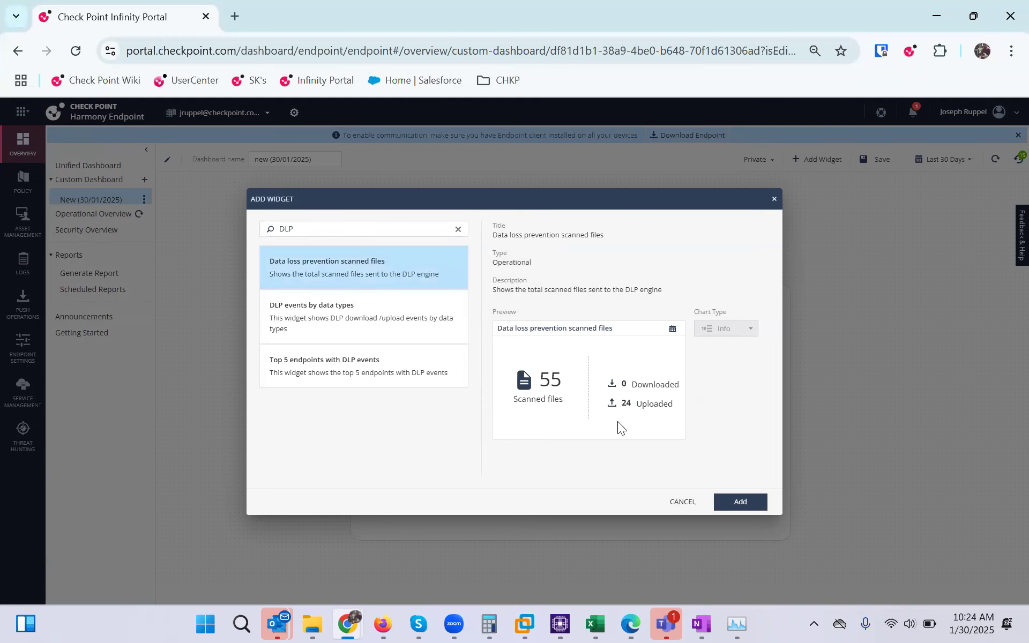
click(747, 503)
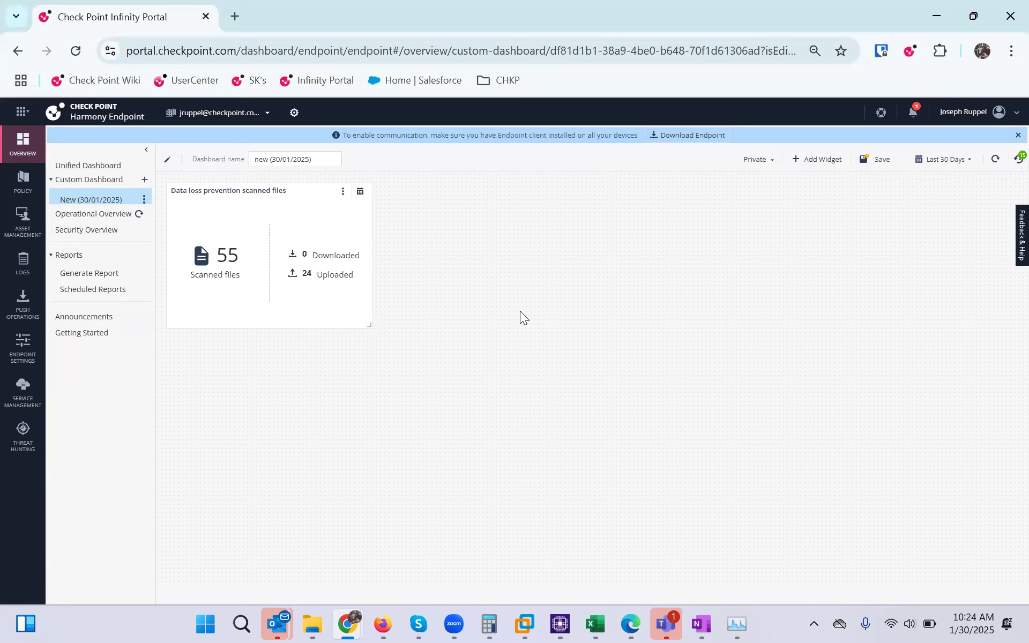
click(803, 164)
click(379, 232)
text(DLP)
click(332, 304)
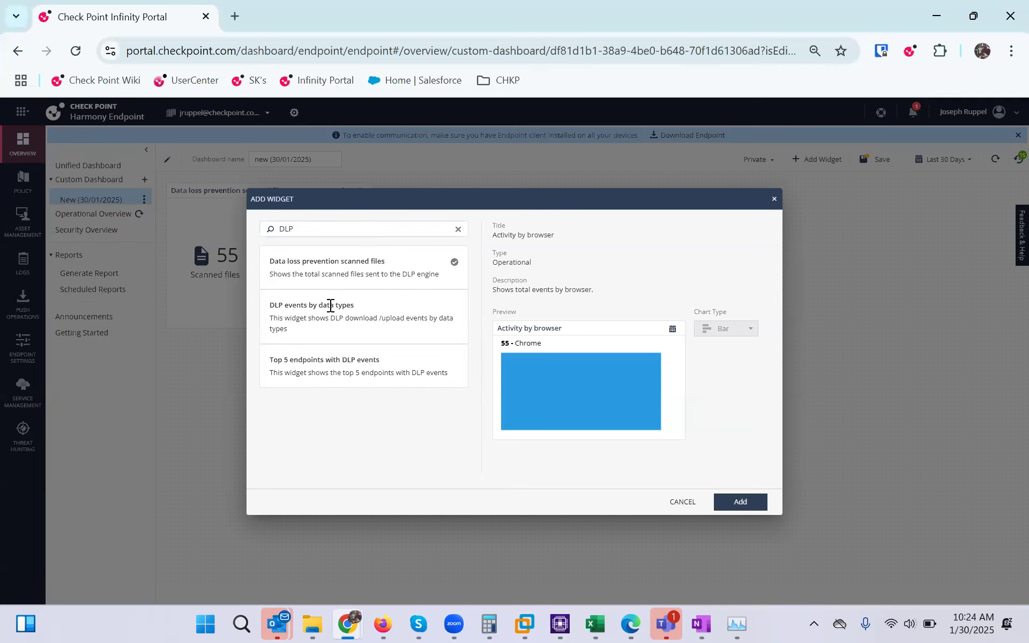
click(739, 500)
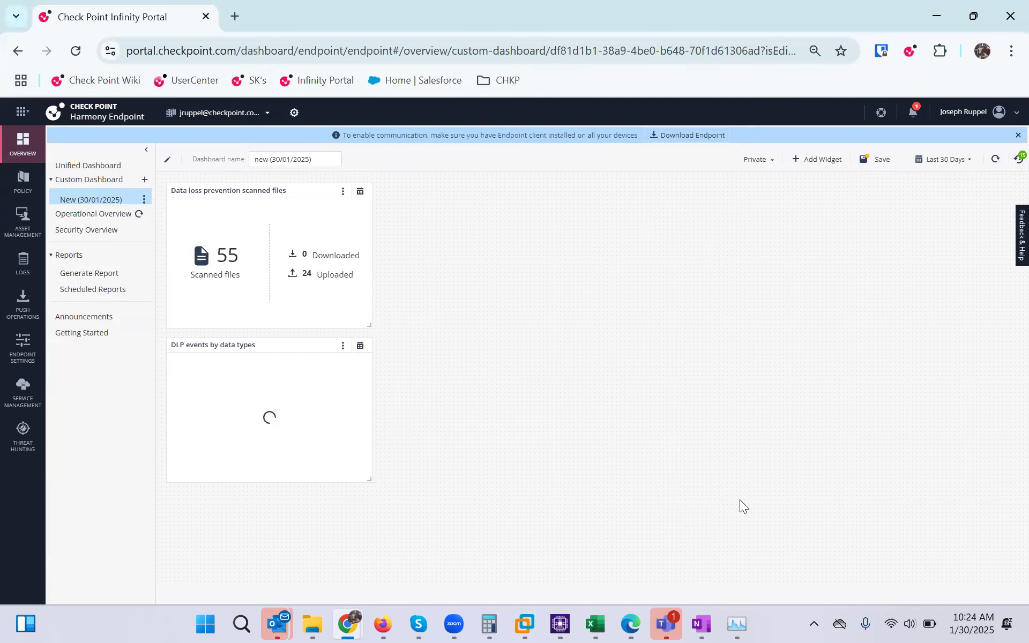
Add the Top 5 endpoints with DLP events widget and arrange all three in the top row
click(812, 160)
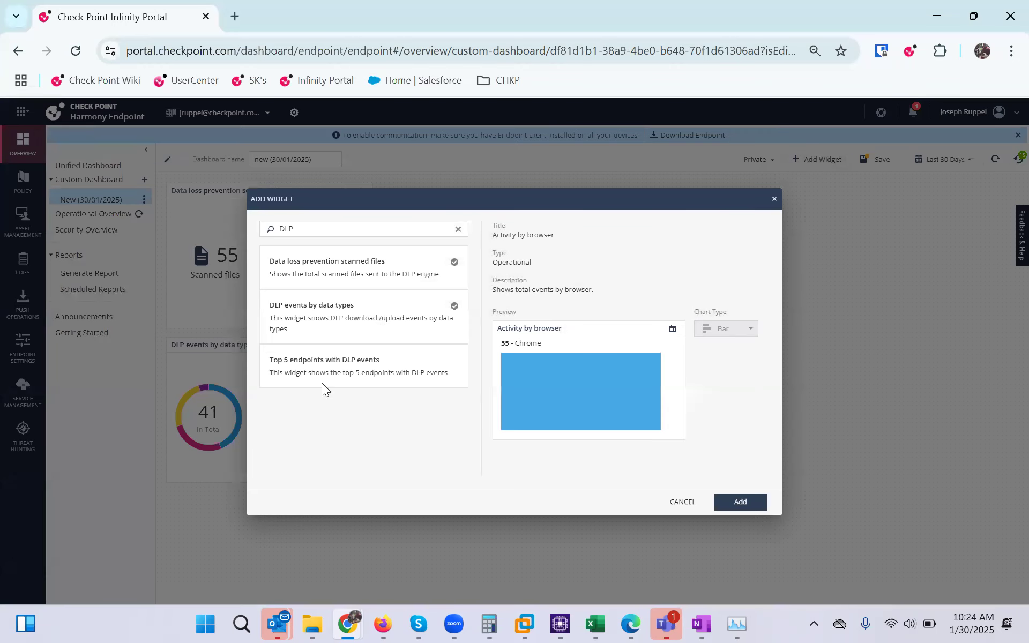
click(319, 364)
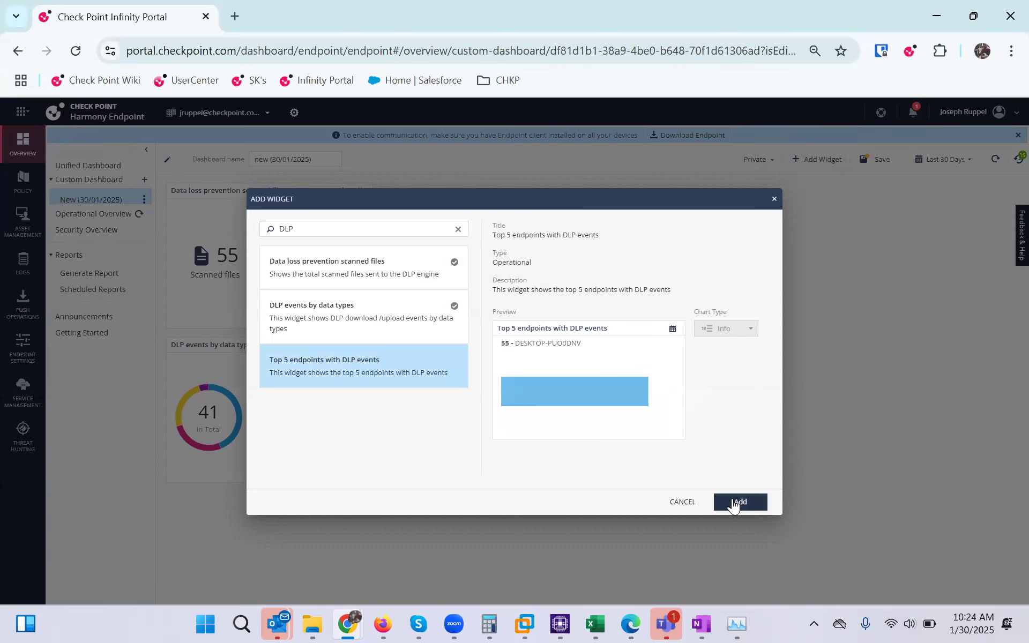
click(734, 502)
drag(243, 498, 450, 239)
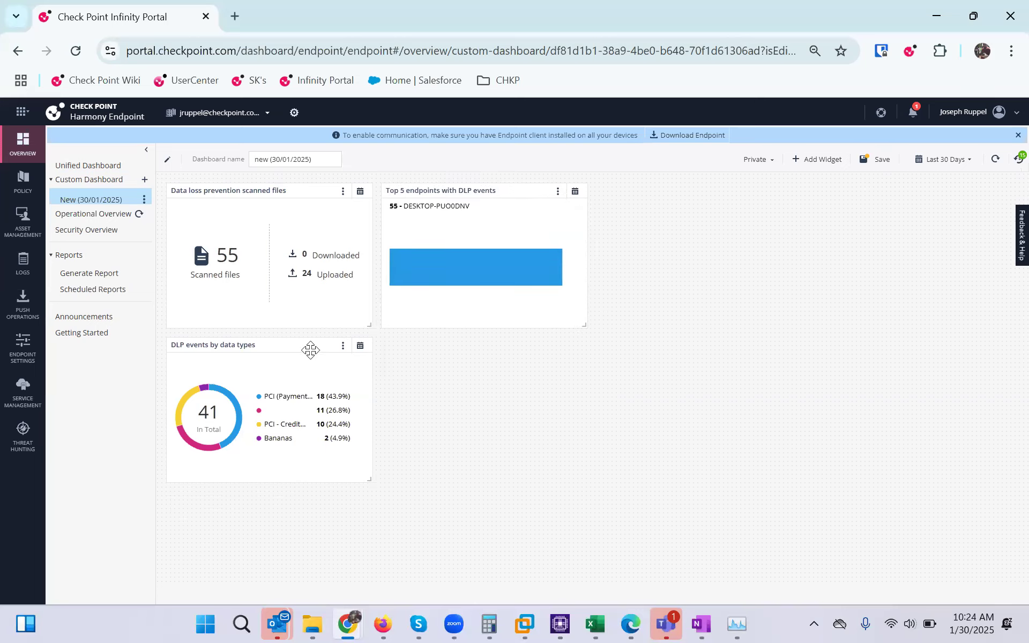
drag(301, 347, 734, 177)
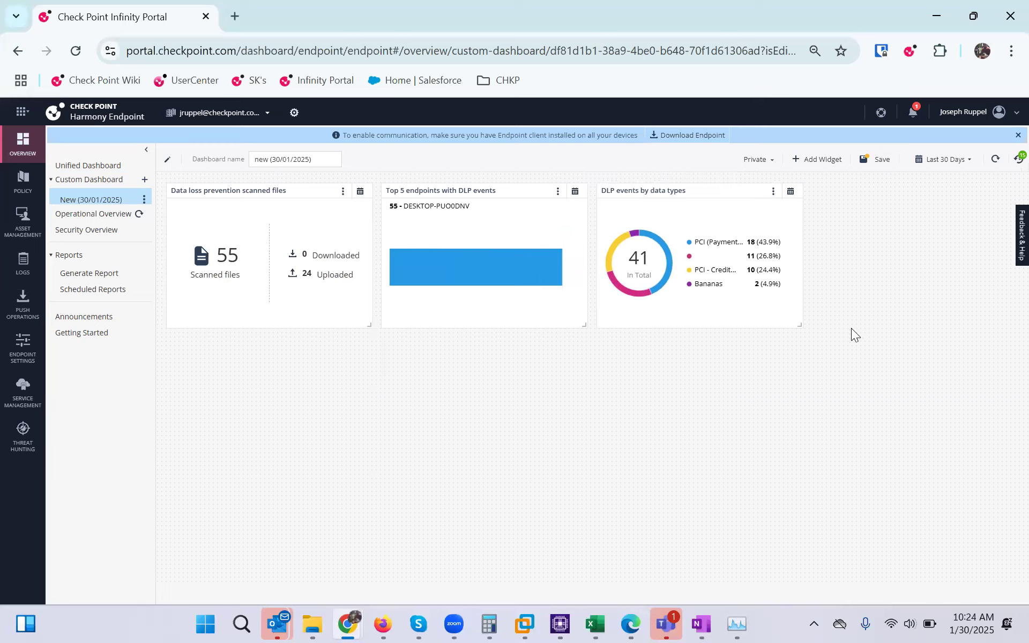
Save the dashboard as Private and drill into the PCI (Payment Card Industry) chart slice
click(878, 160)
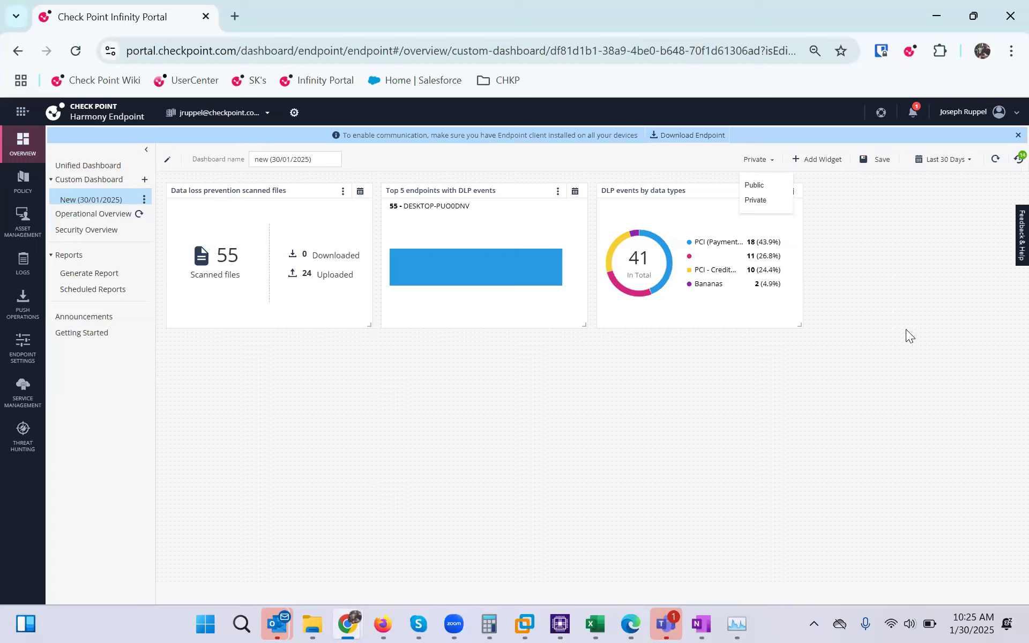
click(843, 433)
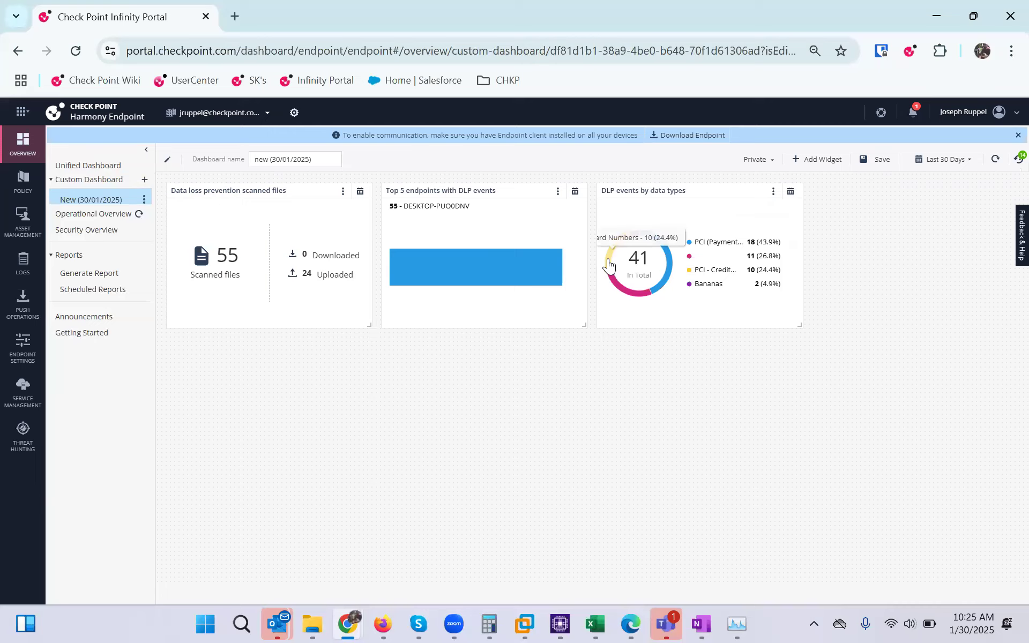
click(669, 274)
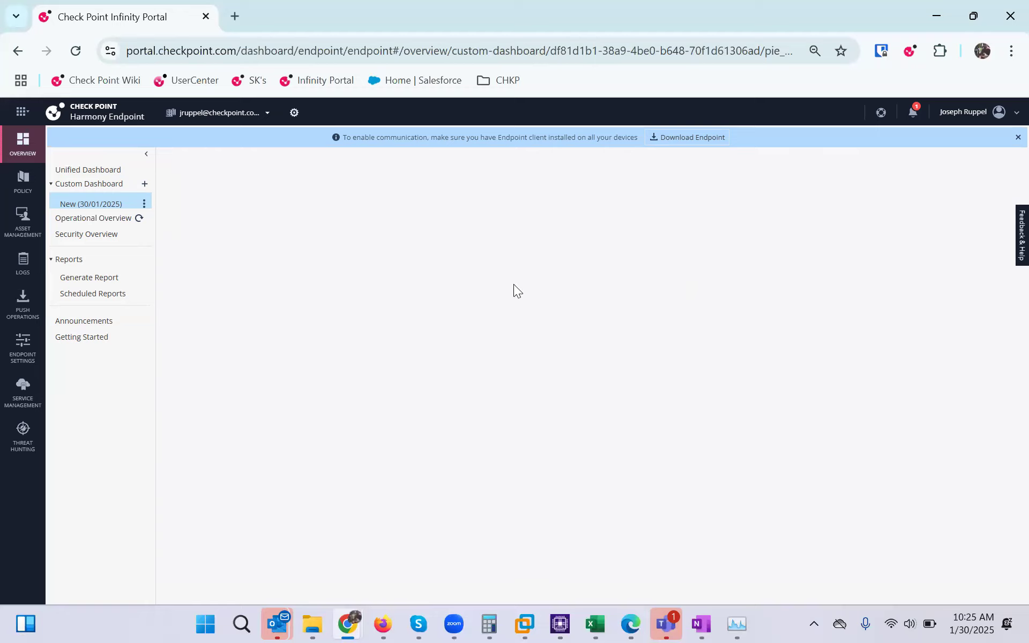
Reload the New (30/01/2025) dashboard and drill into the purple Bananas donut segment
click(65, 204)
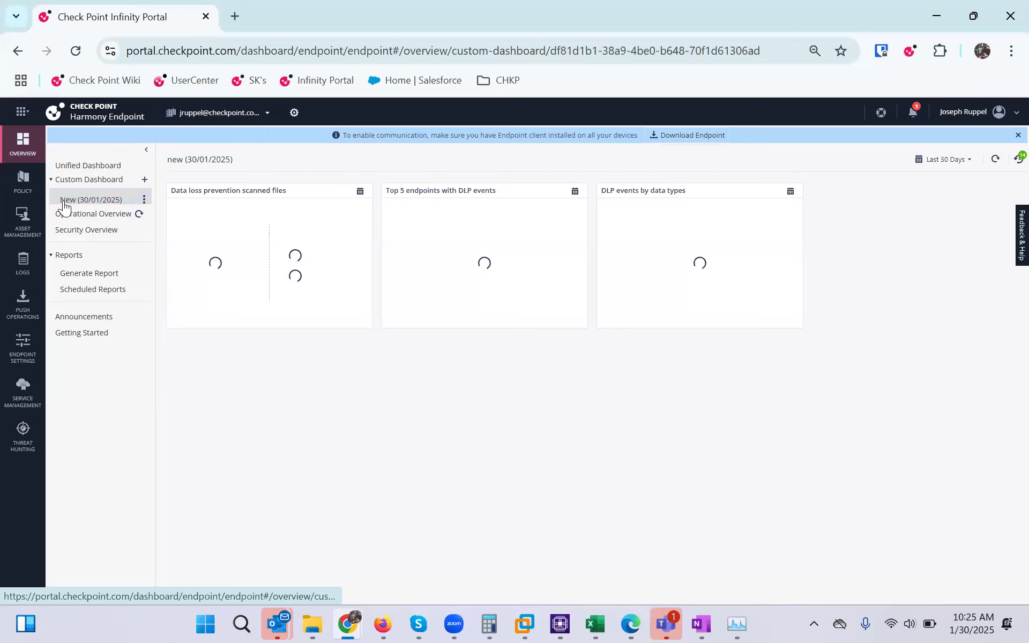
mouse_move(626, 297)
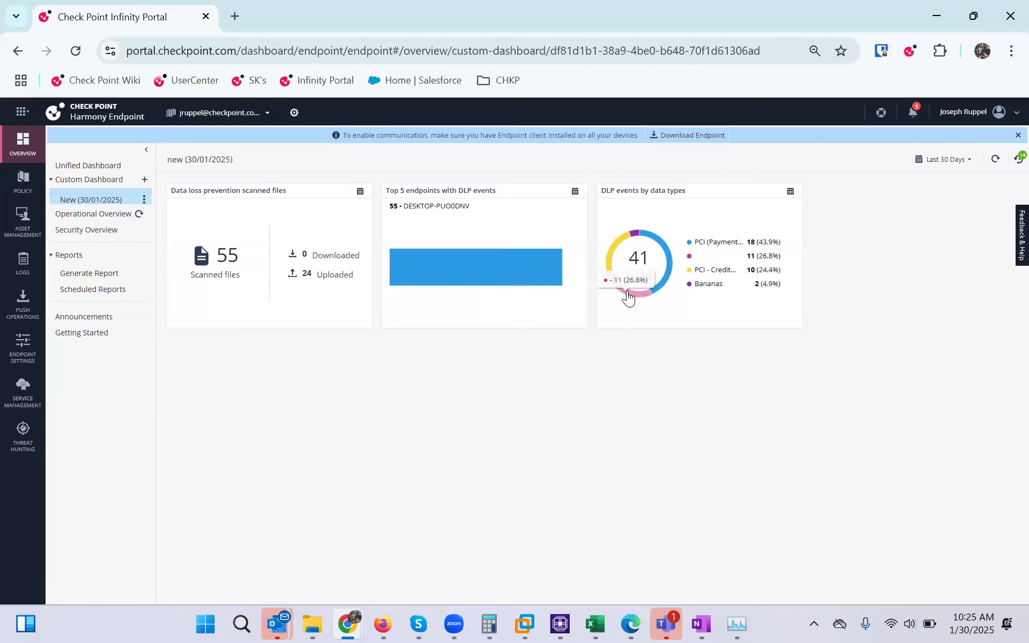
click(634, 235)
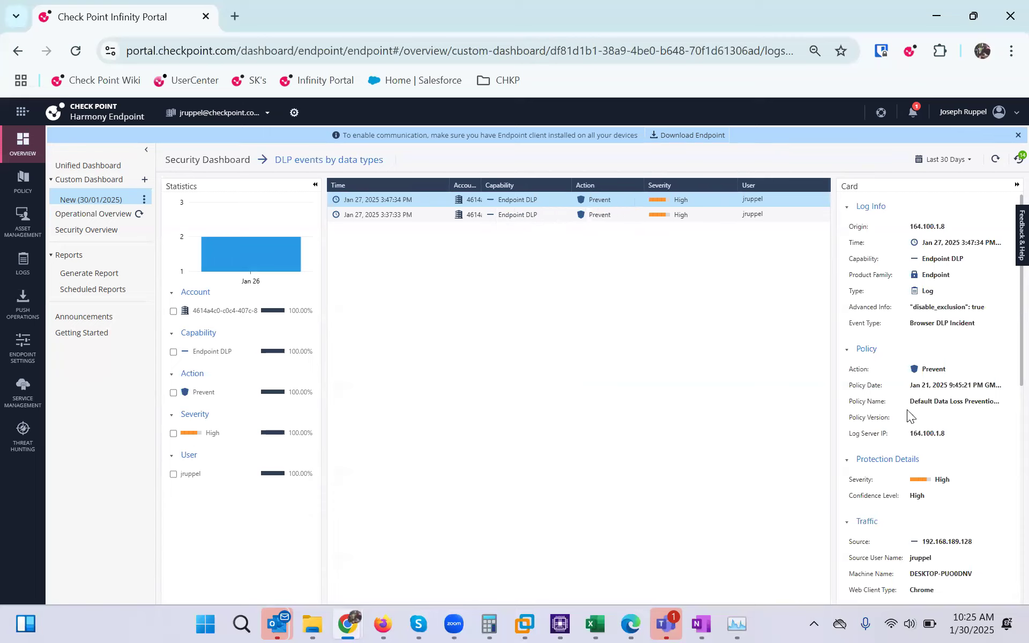
Review the card details of the two Bananas DLP events, then return to New (30/01/2025)
scroll(907, 410, down, 1)
scroll(960, 415, down, 3)
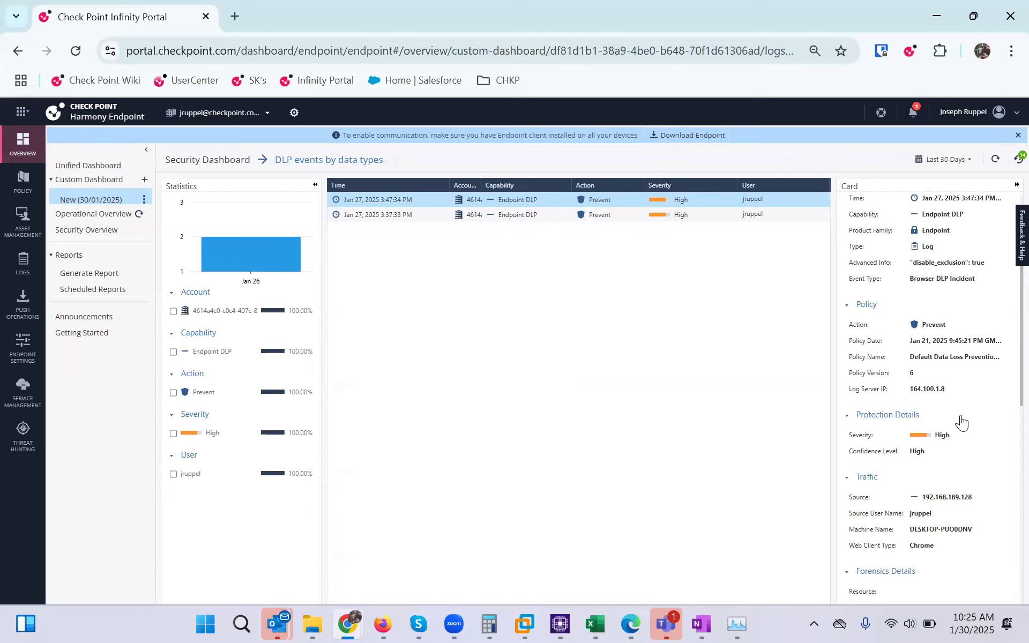
scroll(995, 410, down, 5)
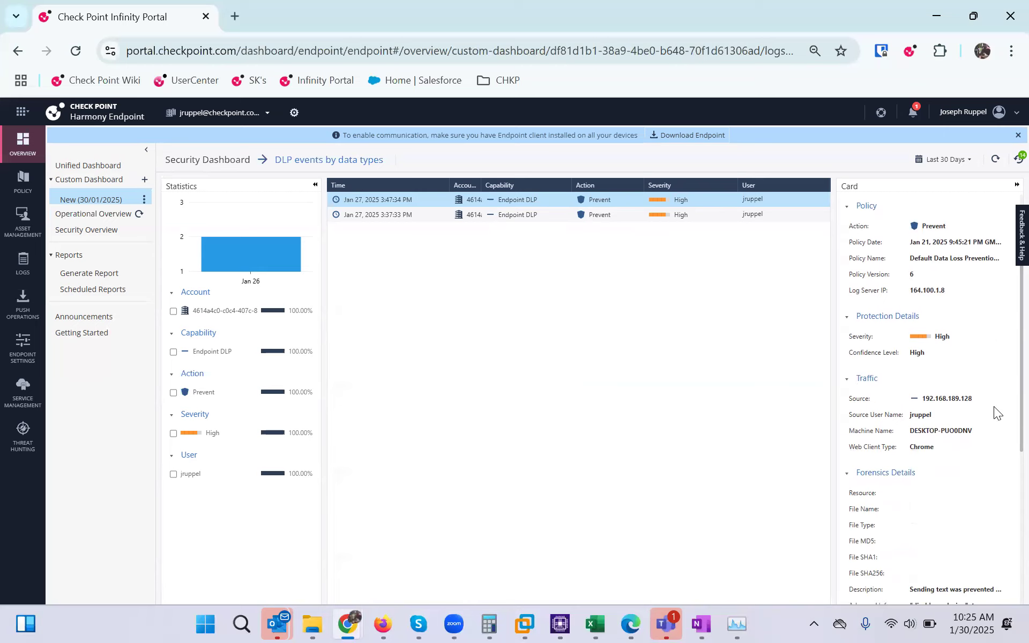
scroll(994, 414, down, 7)
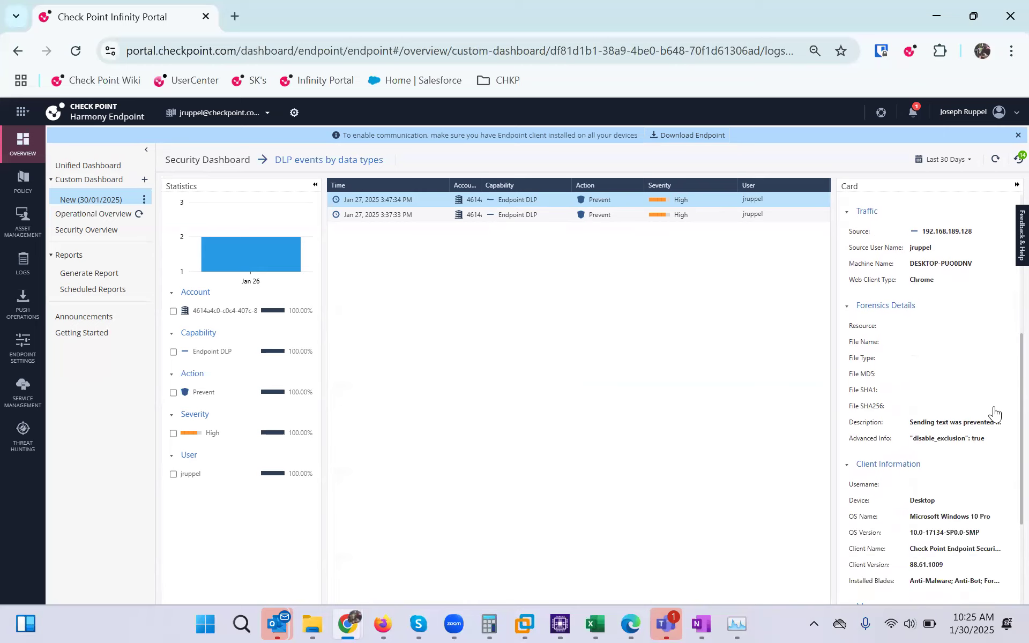
scroll(993, 406, down, 1)
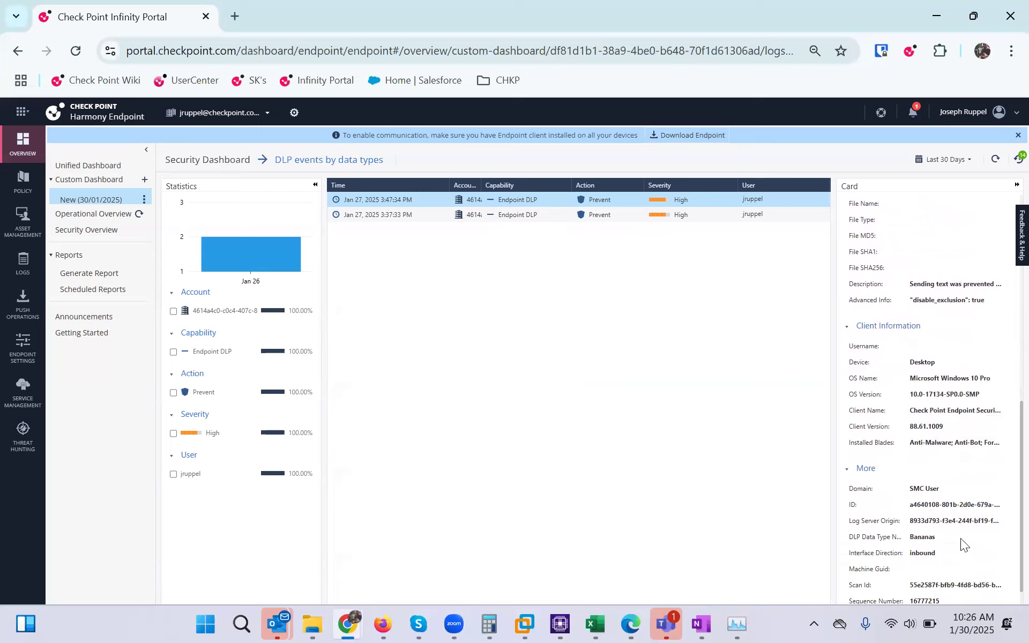
scroll(960, 538, up, 9)
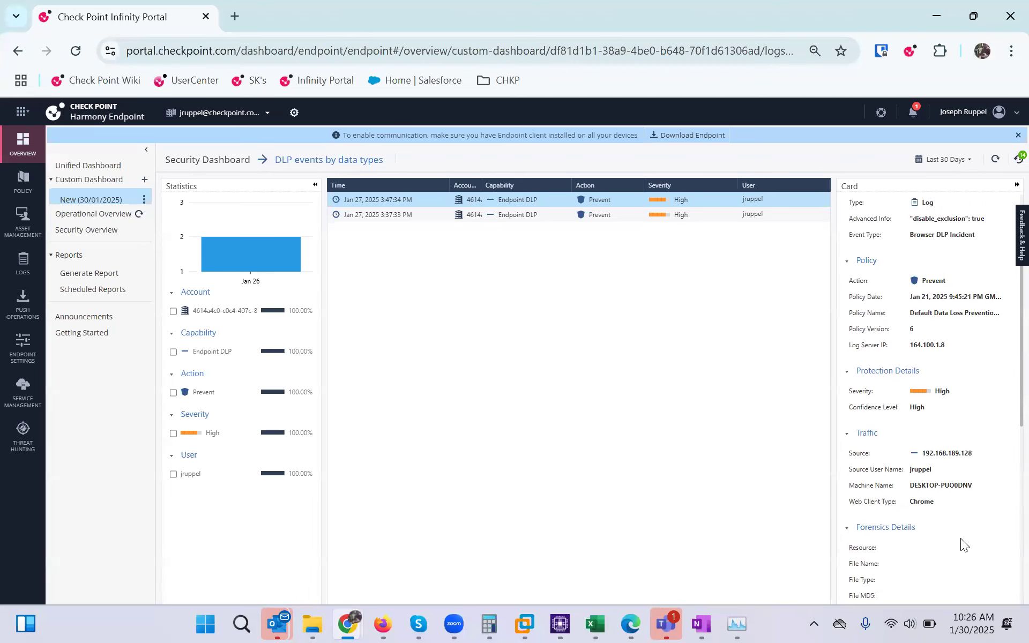
scroll(961, 543, up, 3)
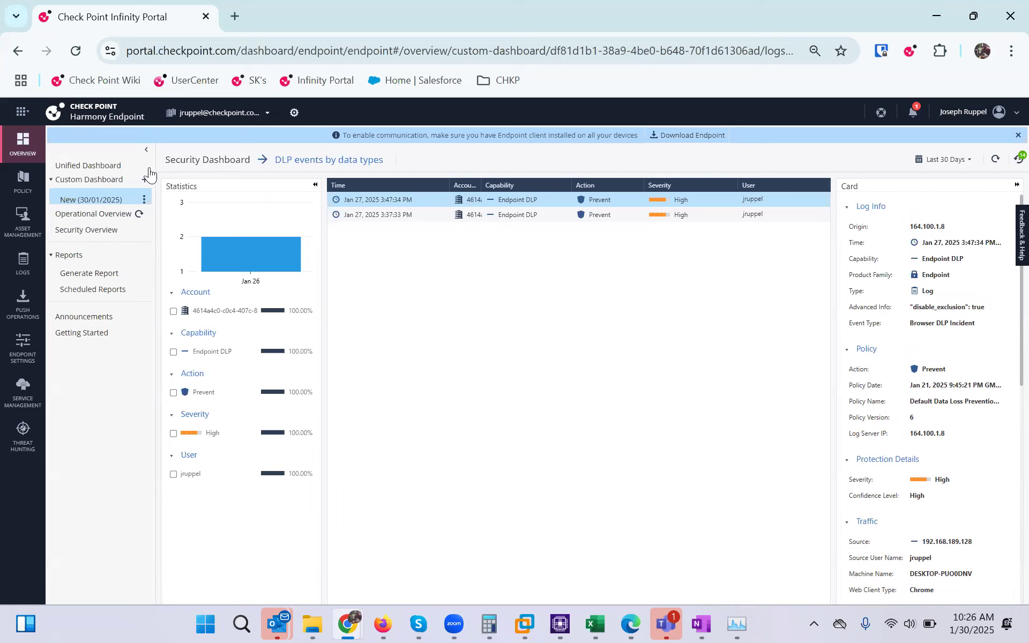
click(75, 202)
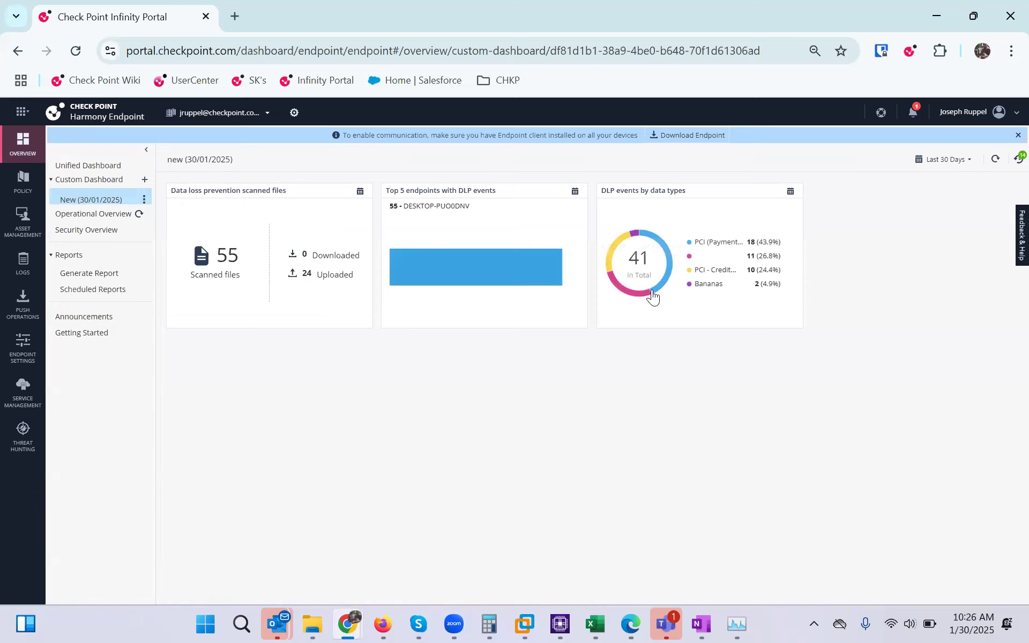
Open the 10 PCI - Credit Card Numbers DLP events from the yellow donut segment
click(610, 258)
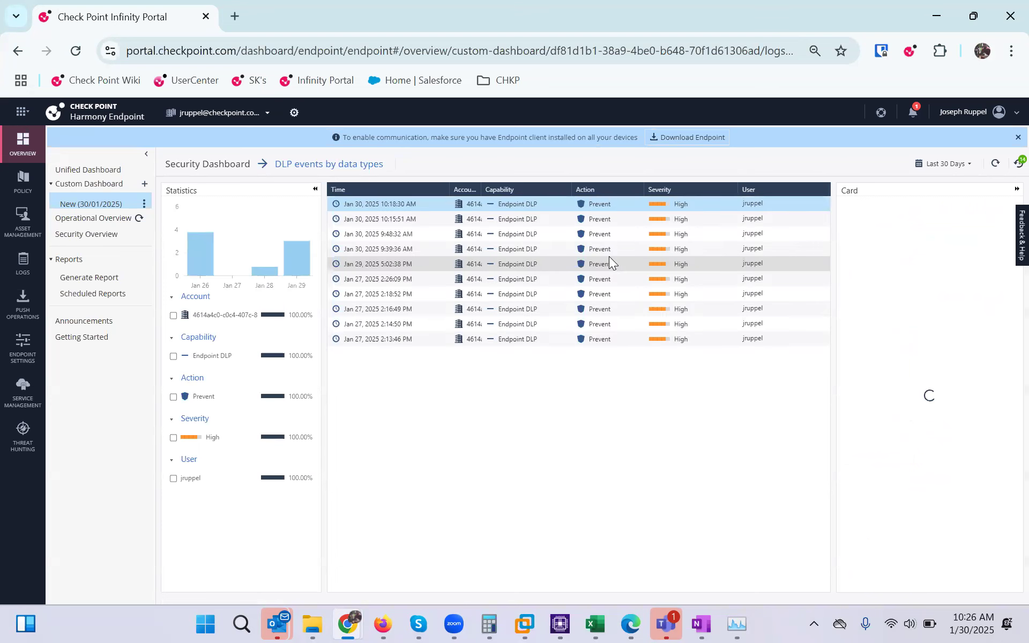